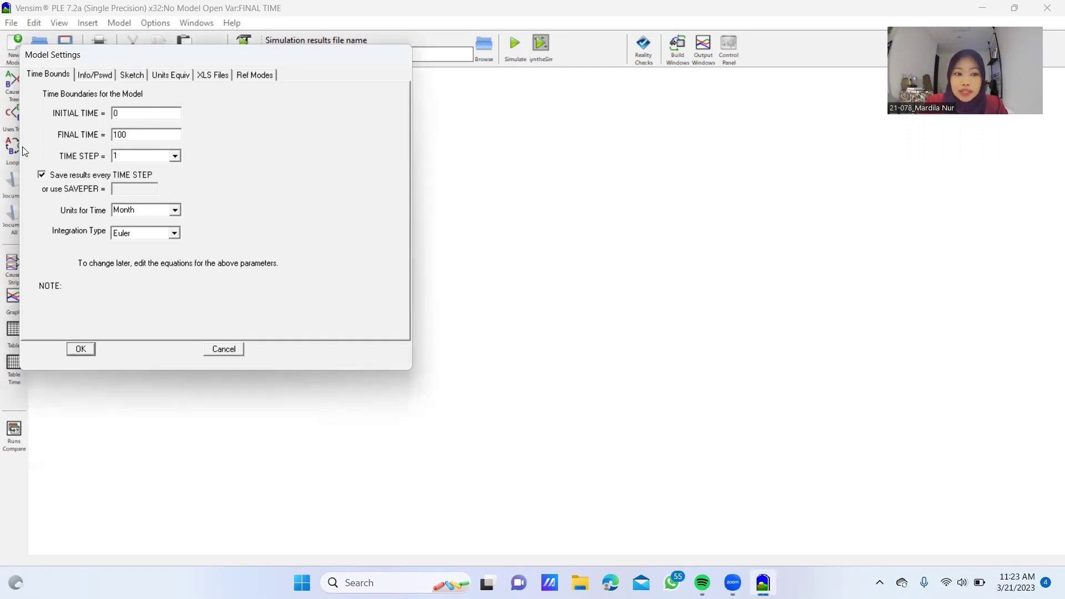
Set the model's time boundaries to an initial time of 2023 and a final time of 2028
{"action": "left_click", "coordinate": [132, 115]}
{"action": "key", "text": "BackSpace"}
{"action": "type", "text": "202"}
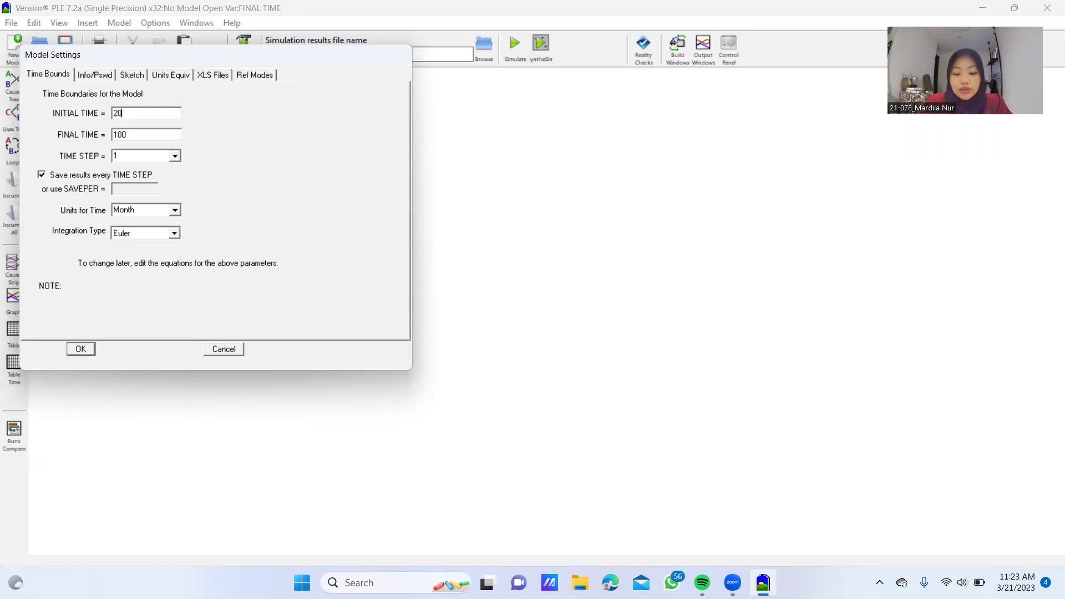
{"action": "type", "text": "3"}
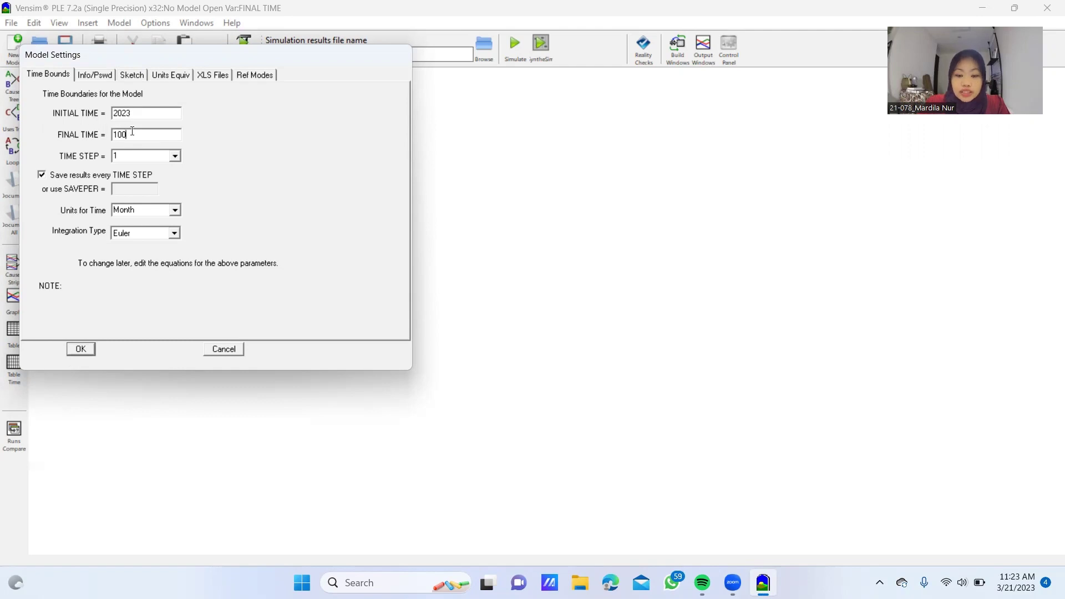
{"action": "key", "text": "BackSpace"}
{"action": "key", "text": "BackSpace"}
{"action": "key", "text": "BackSpace"}
{"action": "type", "text": "2028"}
{"action": "key", "text": "Tab"}
Keep the time step at 1, set the units for time to Year and accept the model settings
{"action": "left_click", "coordinate": [175, 157]}
{"action": "left_click", "coordinate": [175, 157]}
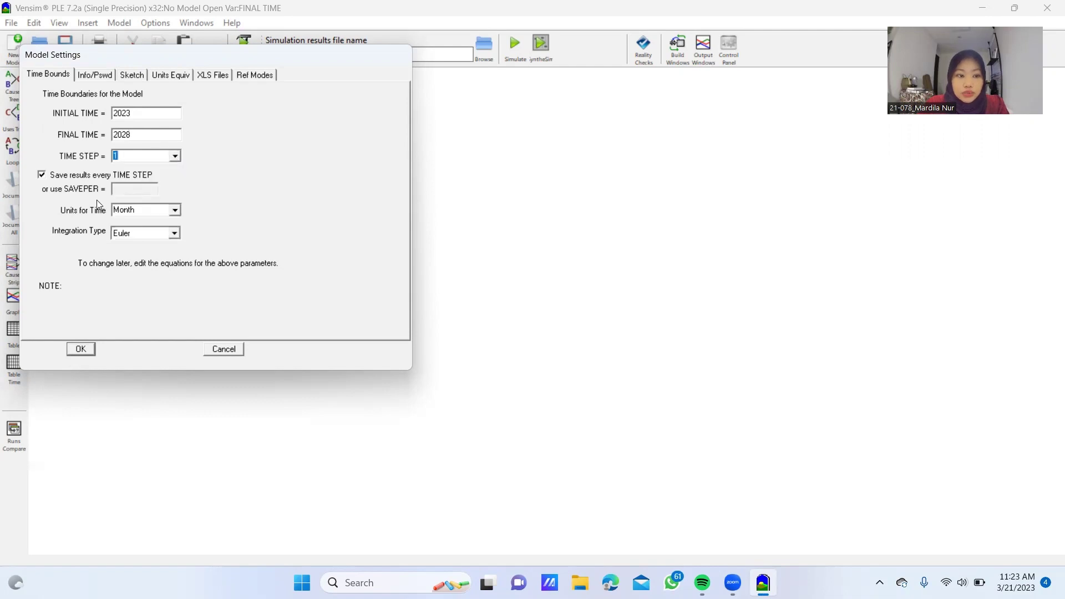
{"action": "left_click", "coordinate": [176, 210]}
{"action": "left_click_drag", "start_coordinate": [175, 248], "coordinate": [176, 238]}
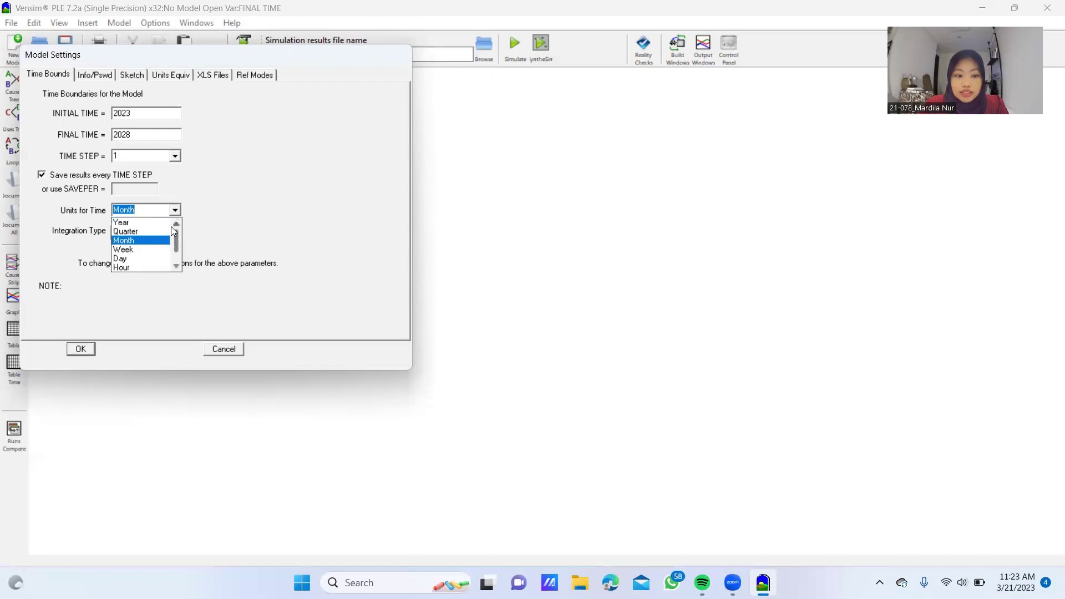
{"action": "left_click", "coordinate": [160, 223]}
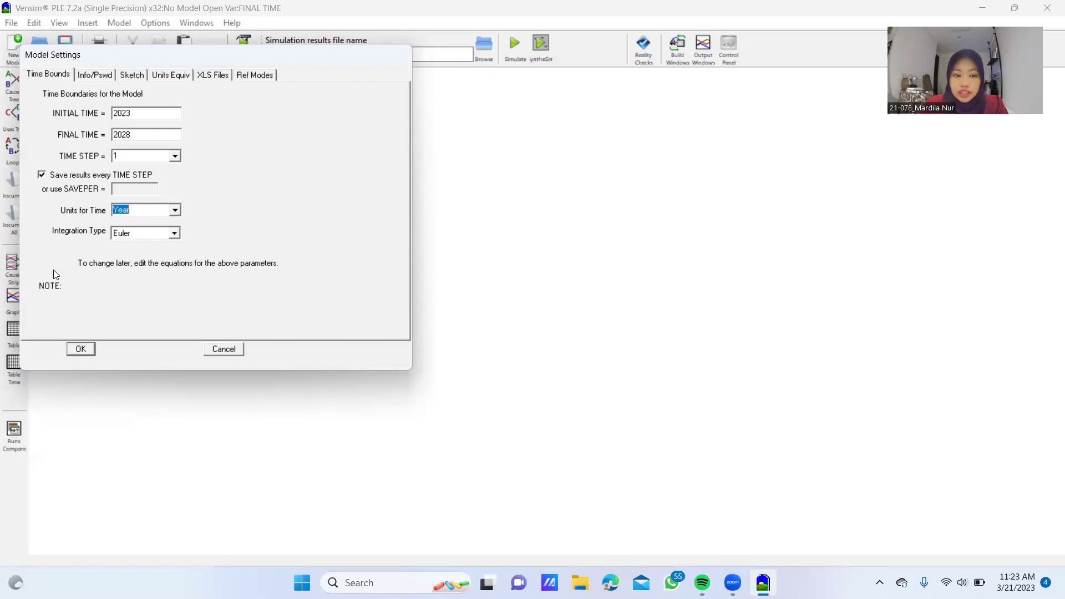
{"action": "left_click", "coordinate": [81, 351]}
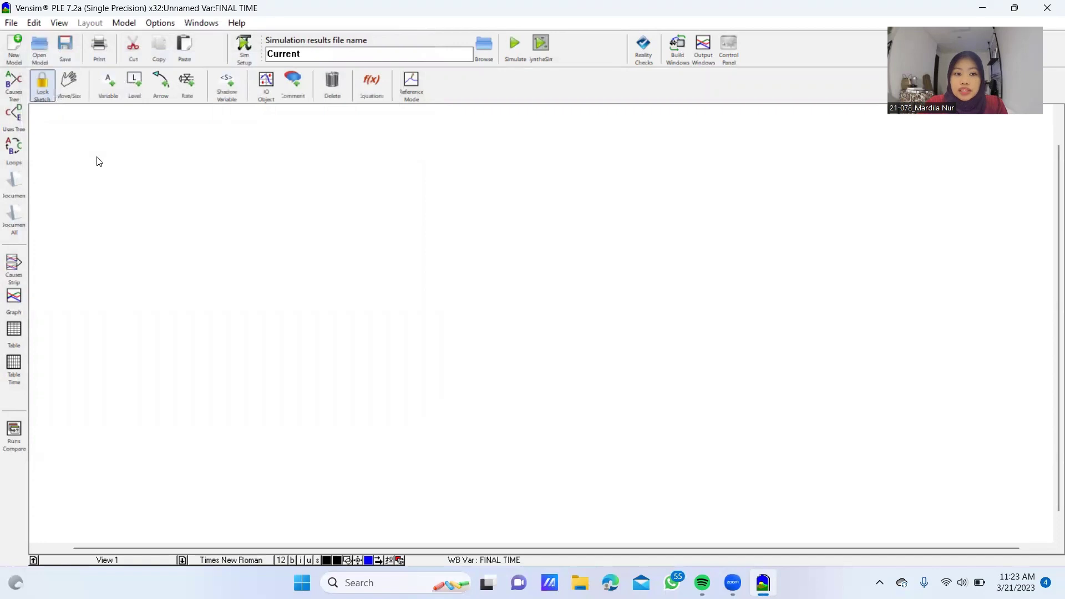
Add a variable named PRODUKSI MEJA KAYU to the blank sketch
{"action": "left_click", "coordinate": [111, 91]}
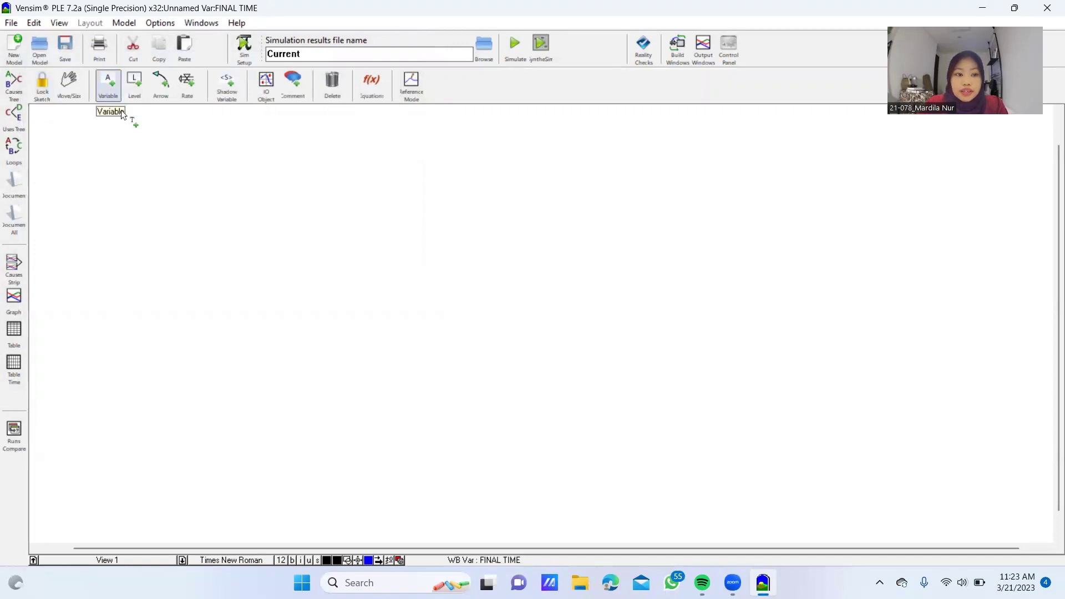
{"action": "left_click", "coordinate": [340, 250]}
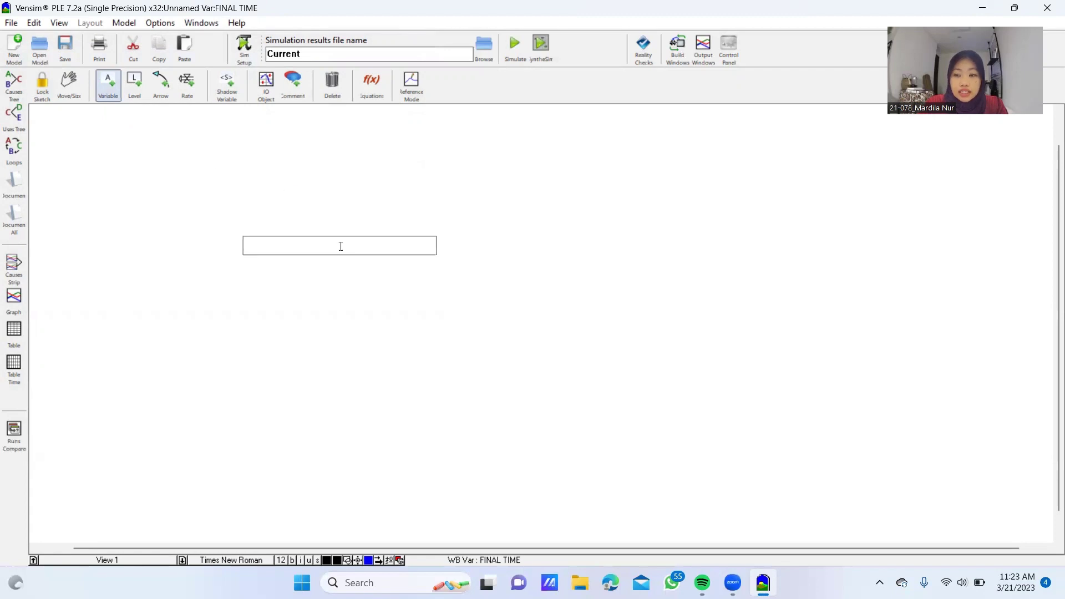
{"action": "type", "text": "PRODU"}
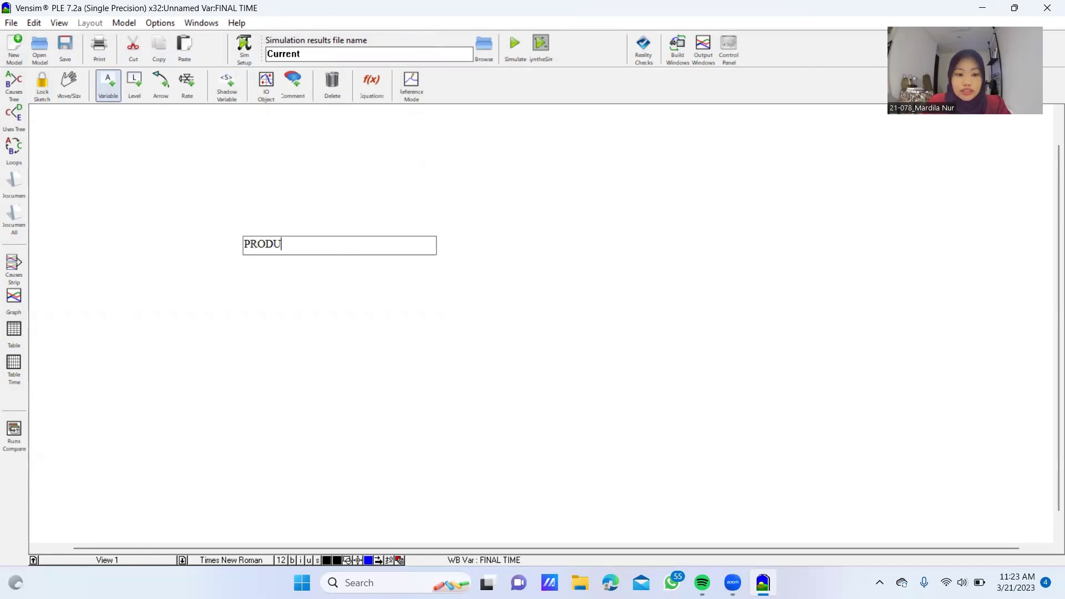
{"action": "type", "text": "K SI"}
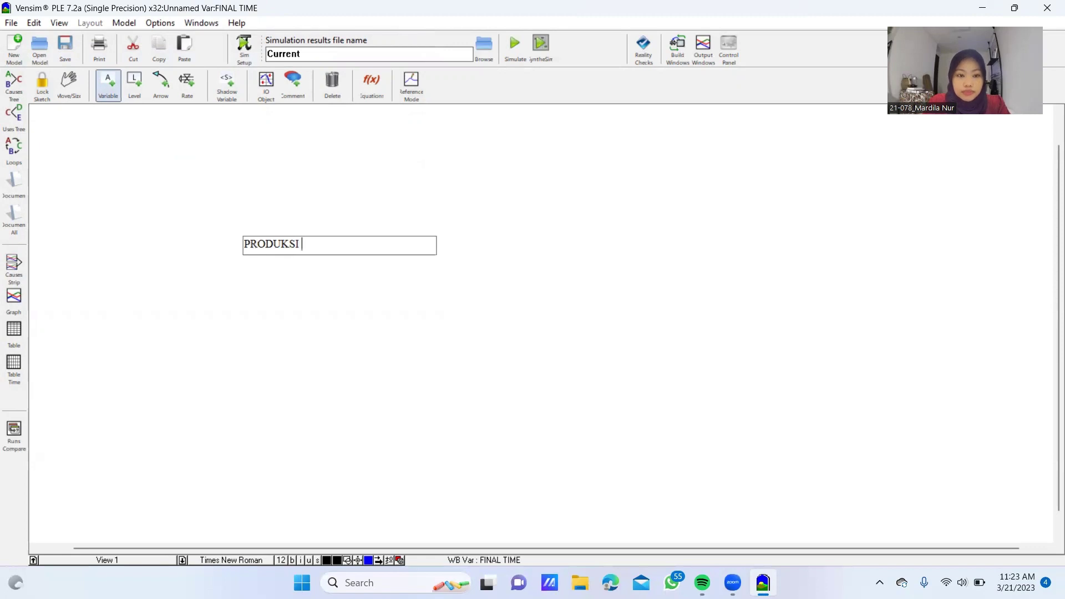
{"action": "type", "text": " MEJA KAYU"}
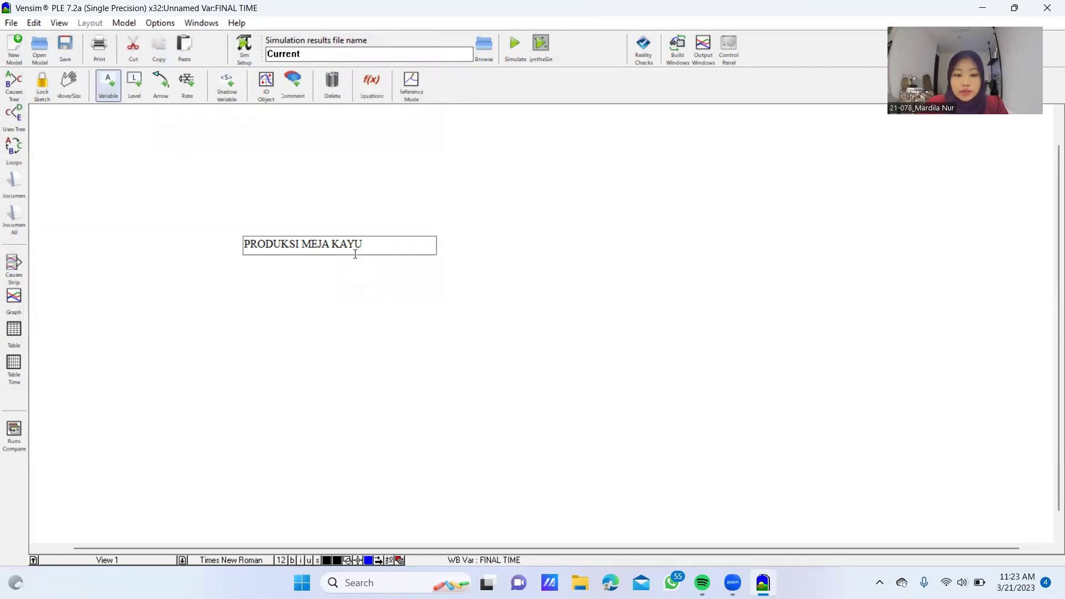
{"action": "key", "text": "Return"}
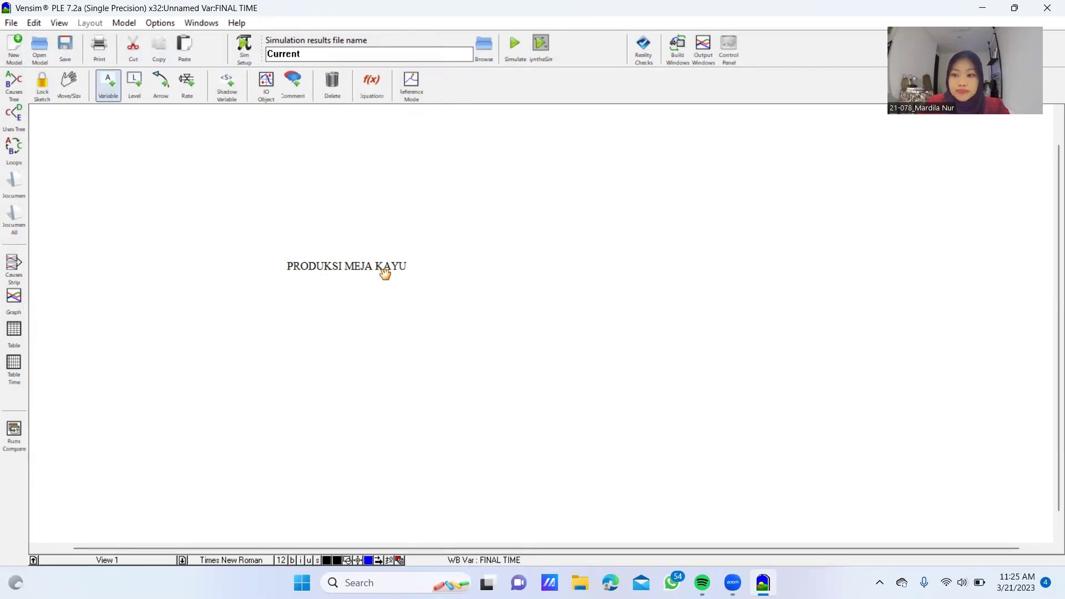
Adjust the PRODUKSI MEJA KAYU label so its name wraps onto two lines, keeping the name as it is
{"action": "left_click", "coordinate": [384, 272]}
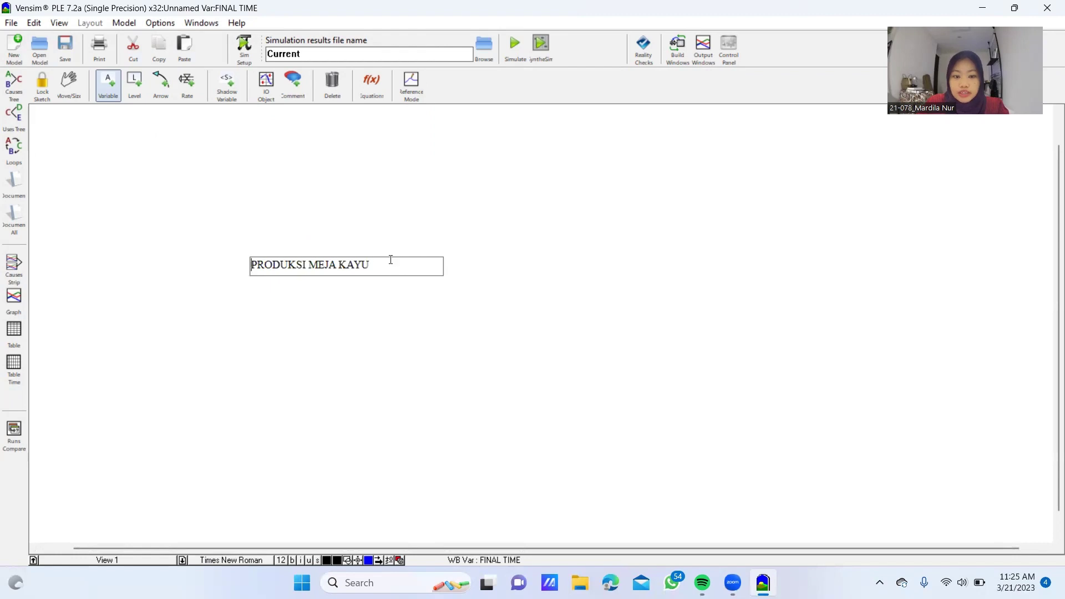
{"action": "key", "text": "Return"}
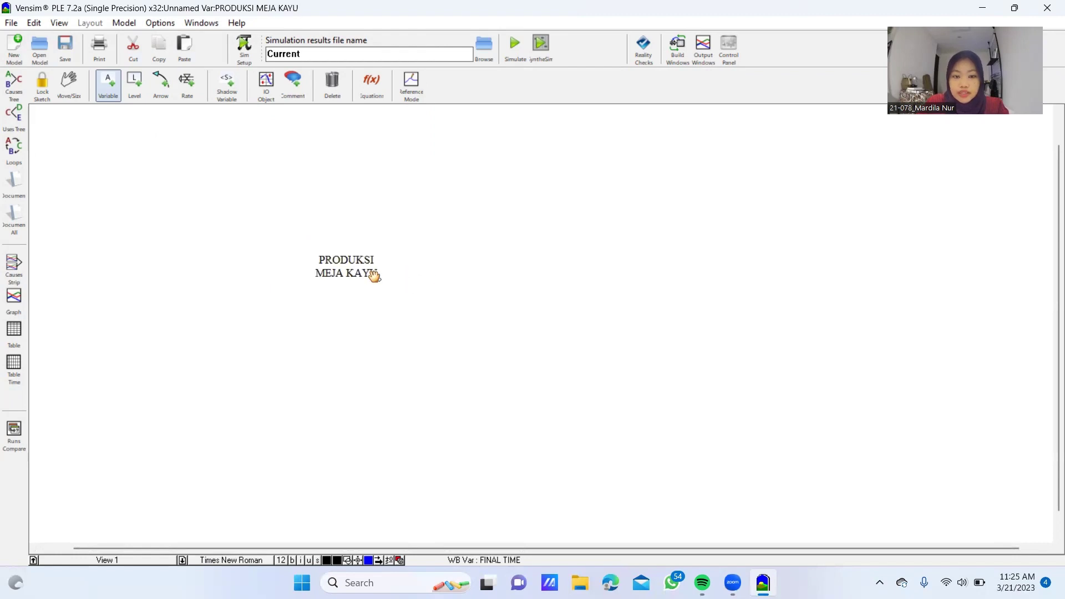
{"action": "left_click", "coordinate": [380, 277]}
{"action": "left_click_drag", "start_coordinate": [379, 277], "coordinate": [402, 281]}
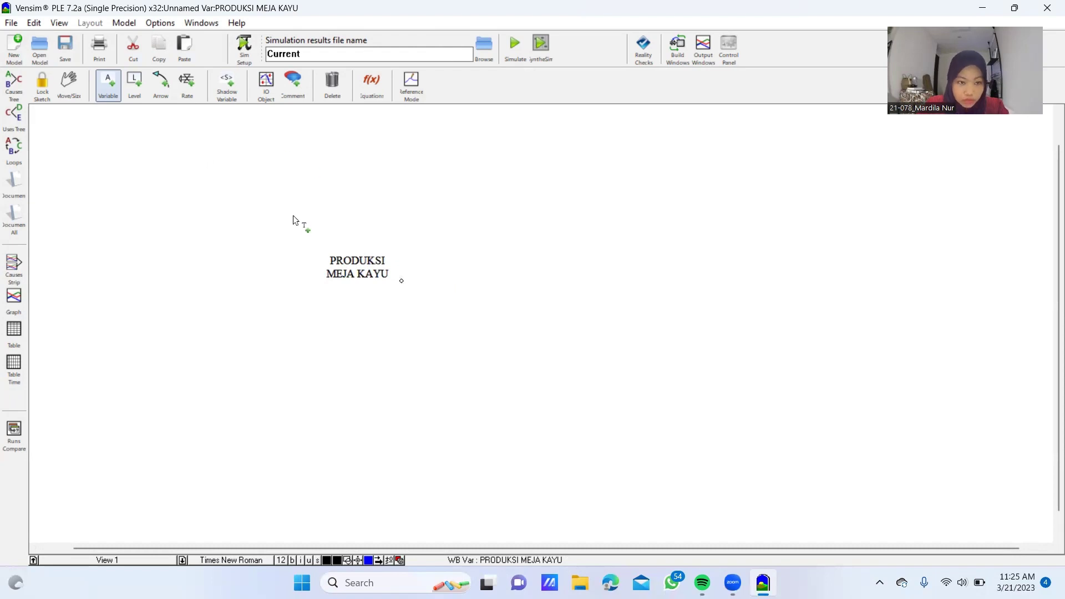
Add a variable named Ketersediaan Bahan Baku to the upper left of PRODUKSI MEJA KAYU
{"action": "left_click", "coordinate": [107, 80]}
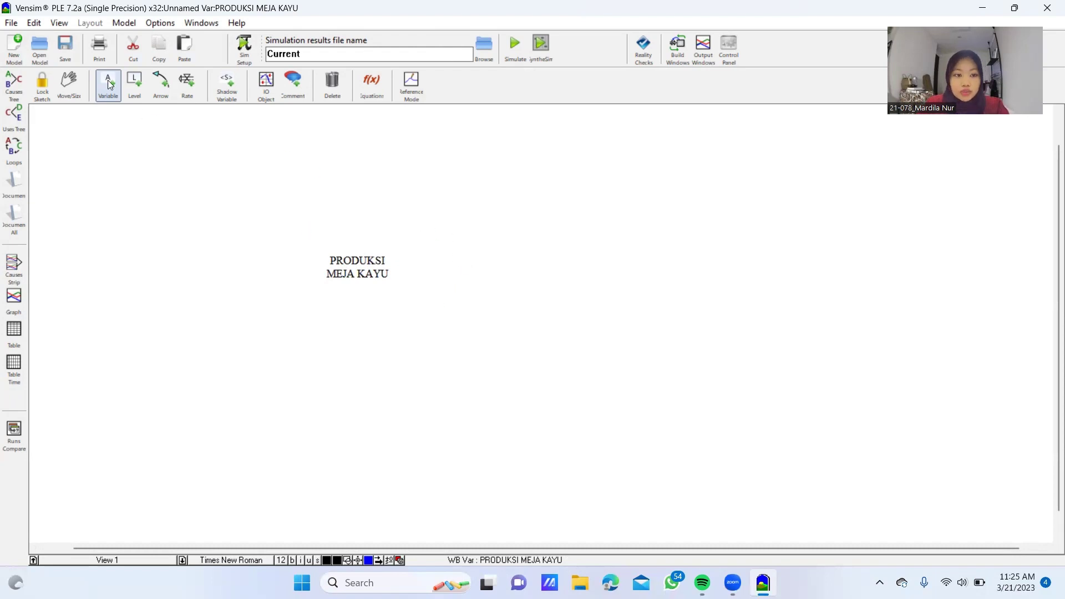
{"action": "left_click", "coordinate": [237, 226]}
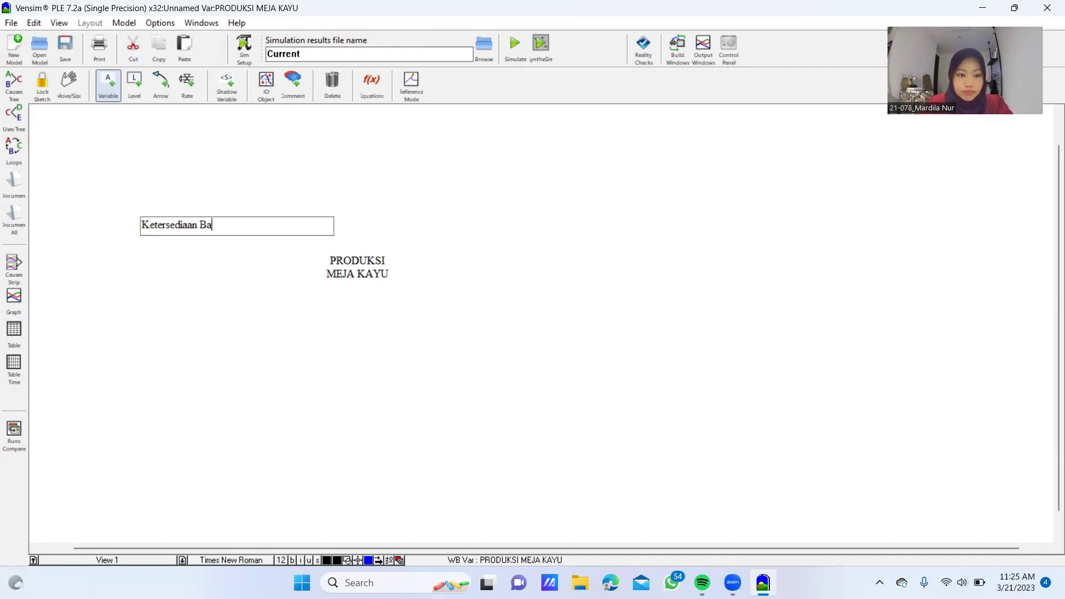
{"action": "type", "text": "han "}
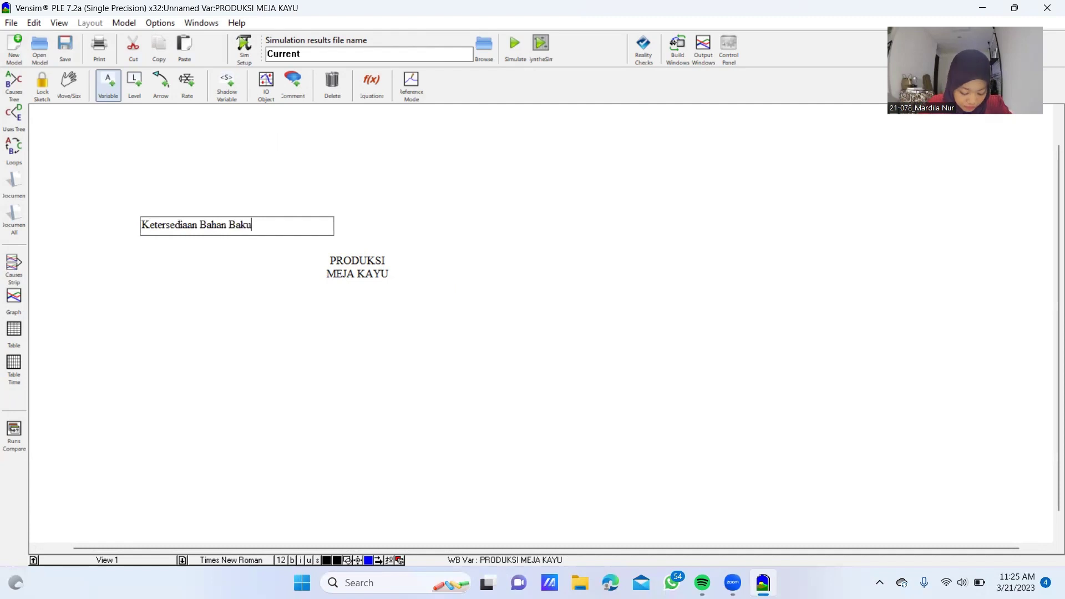
{"action": "type", "text": "Baku"}
{"action": "key", "text": "Return"}
{"action": "left_click_drag", "start_coordinate": [232, 223], "coordinate": [230, 220]}
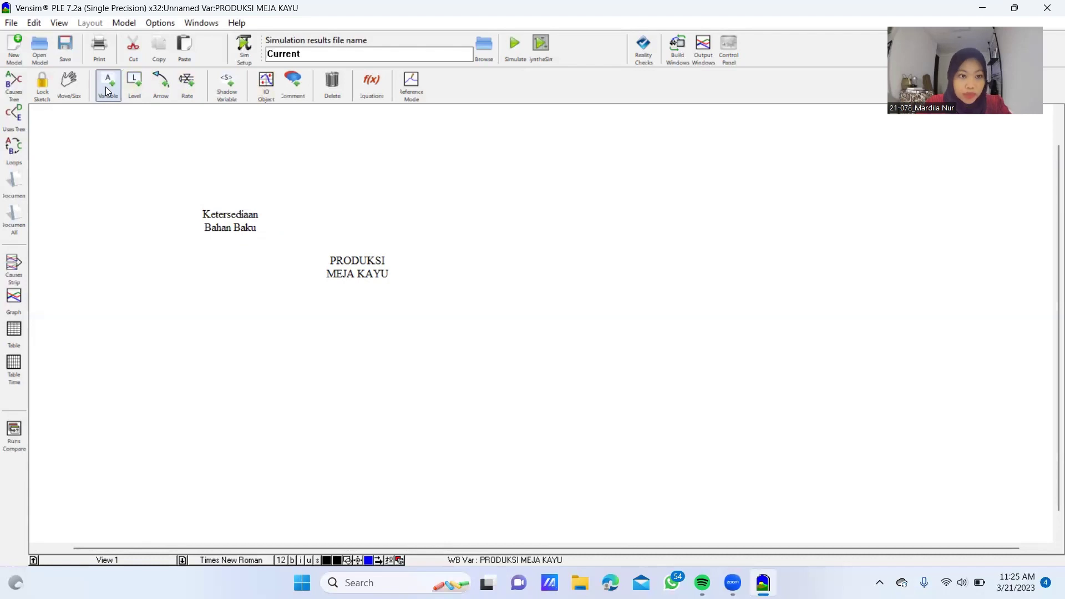
Add the variables Luas Lahan above Ketersediaan Bahan Baku and Kualitas Pemberian Pupuk to its upper left
{"action": "left_click", "coordinate": [220, 145]}
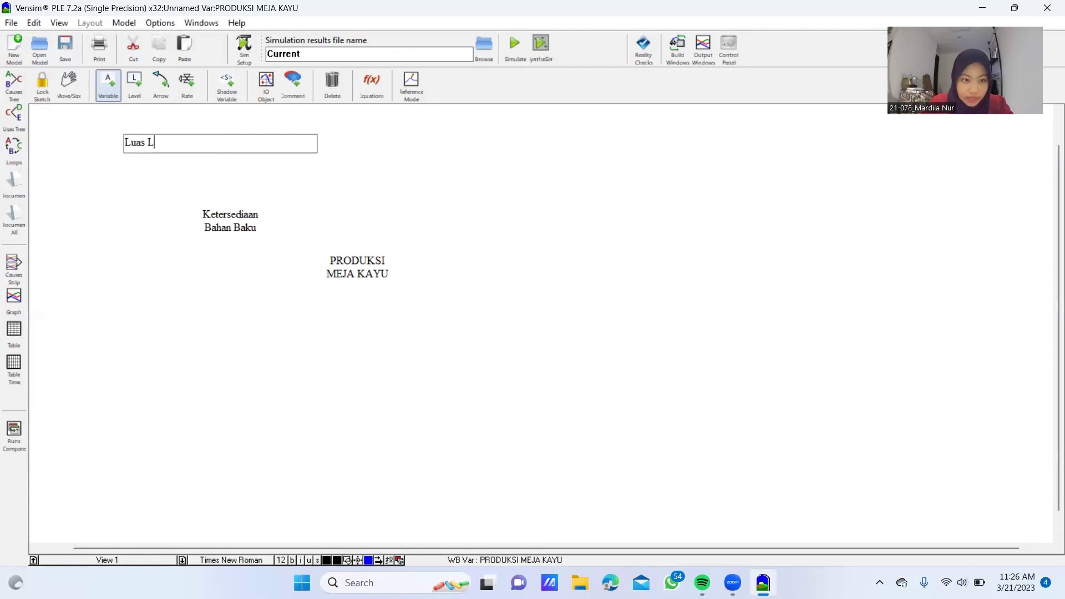
{"action": "type", "text": "Luas Lahan"}
{"action": "key", "text": "Return"}
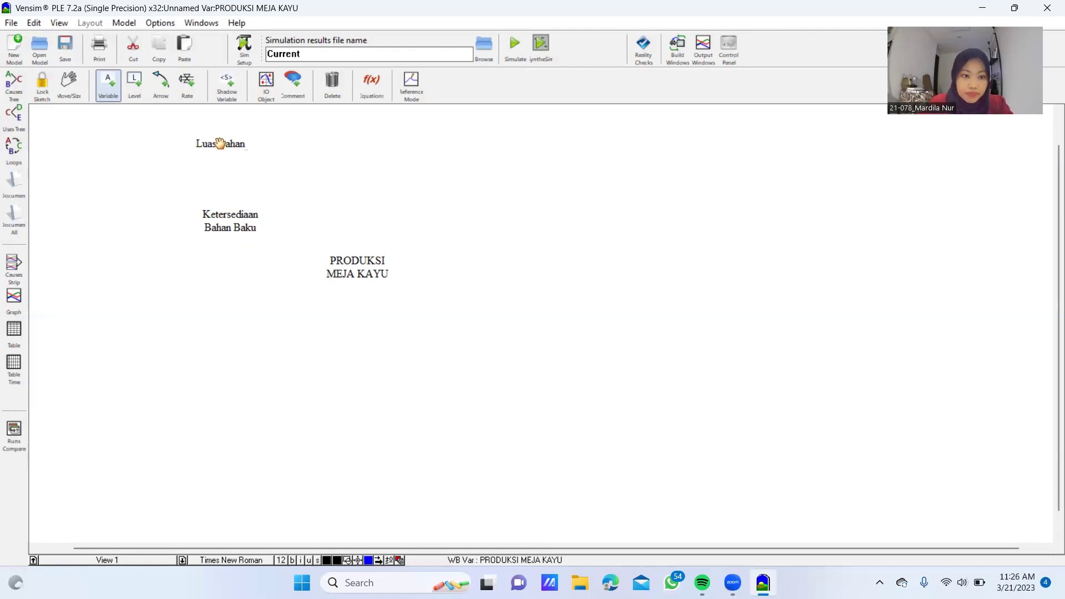
{"action": "left_click", "coordinate": [130, 189]}
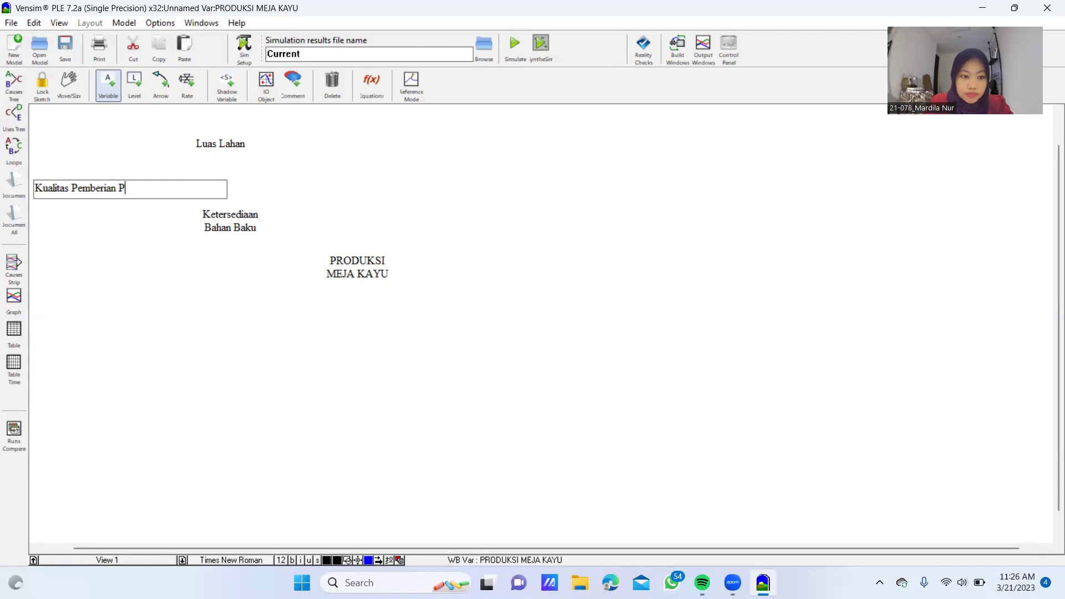
{"action": "key", "text": "Return"}
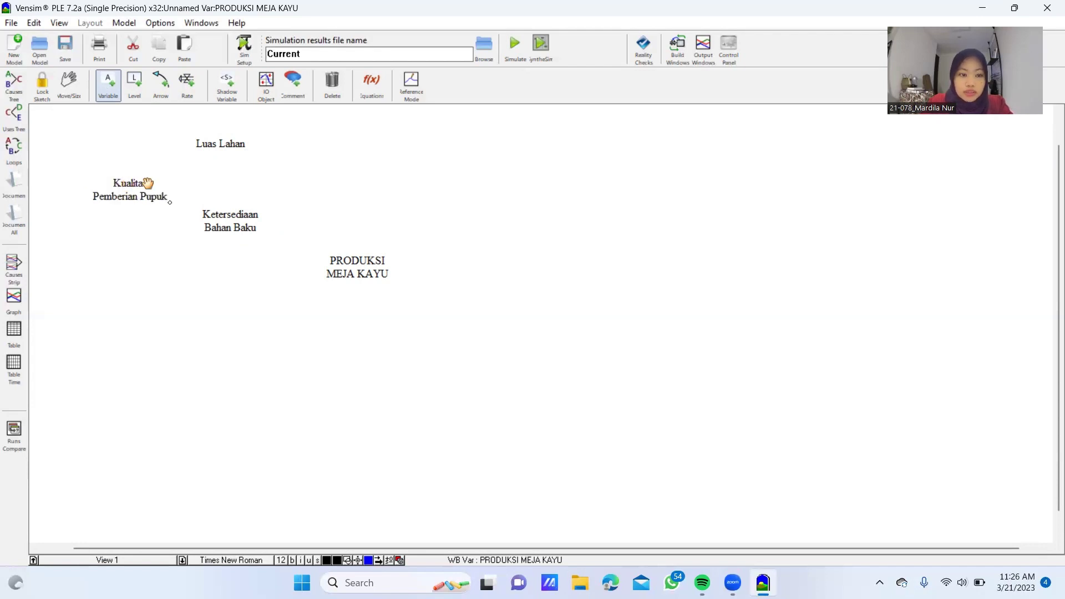
Add the variable Hasil Panen and rearrange it, Luas Lahan and Kualitas Pemberian Pupuk around Ketersediaan Bahan Baku
{"action": "left_click", "coordinate": [294, 165]}
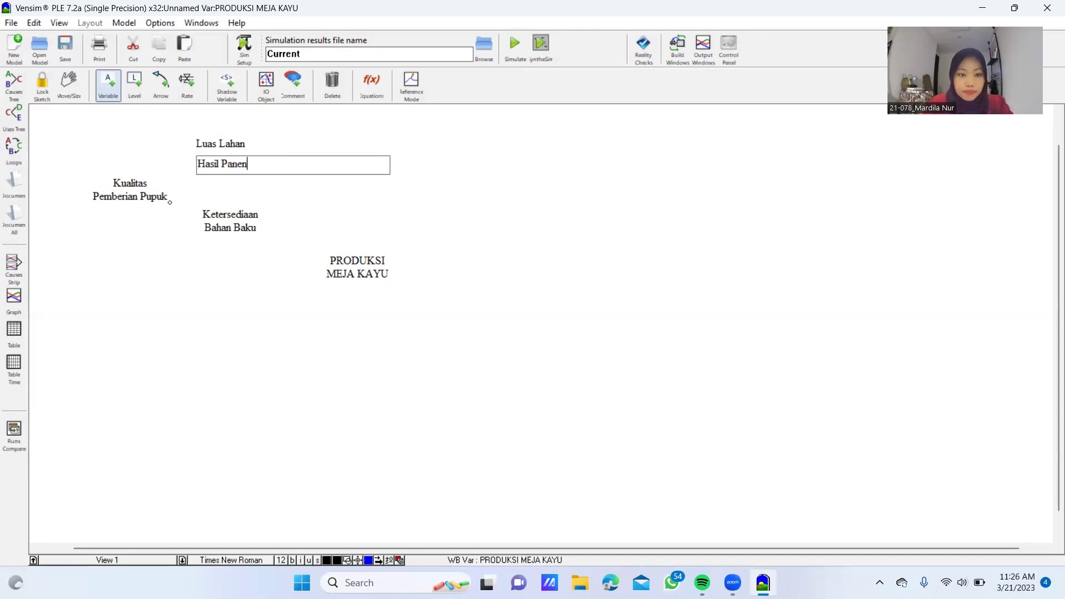
{"action": "key", "text": "Return"}
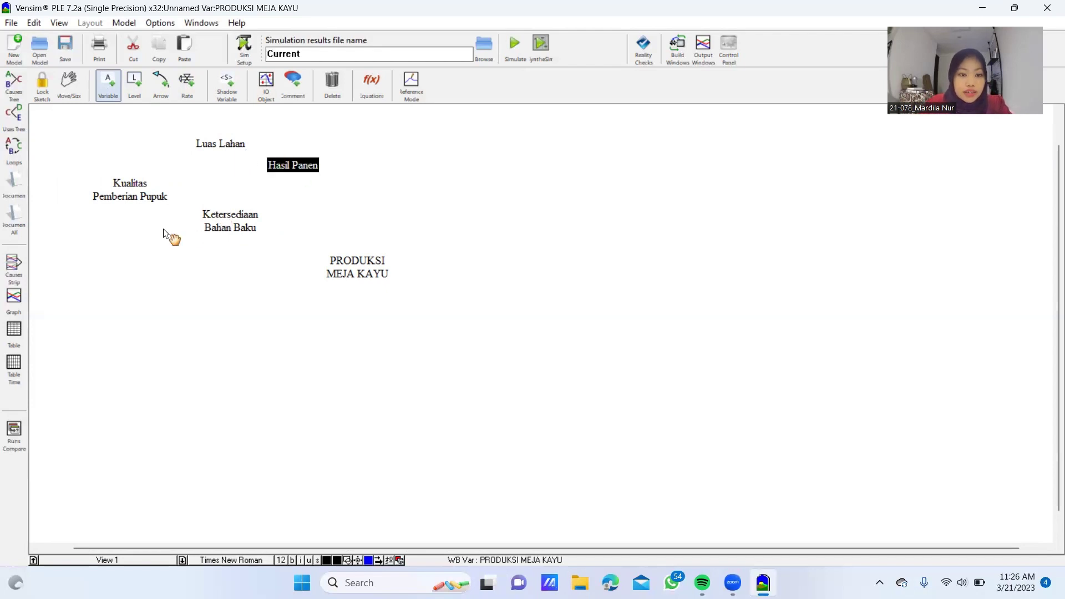
{"action": "left_click_drag", "start_coordinate": [122, 232], "coordinate": [123, 232]}
{"action": "left_click_drag", "start_coordinate": [122, 193], "coordinate": [132, 161]}
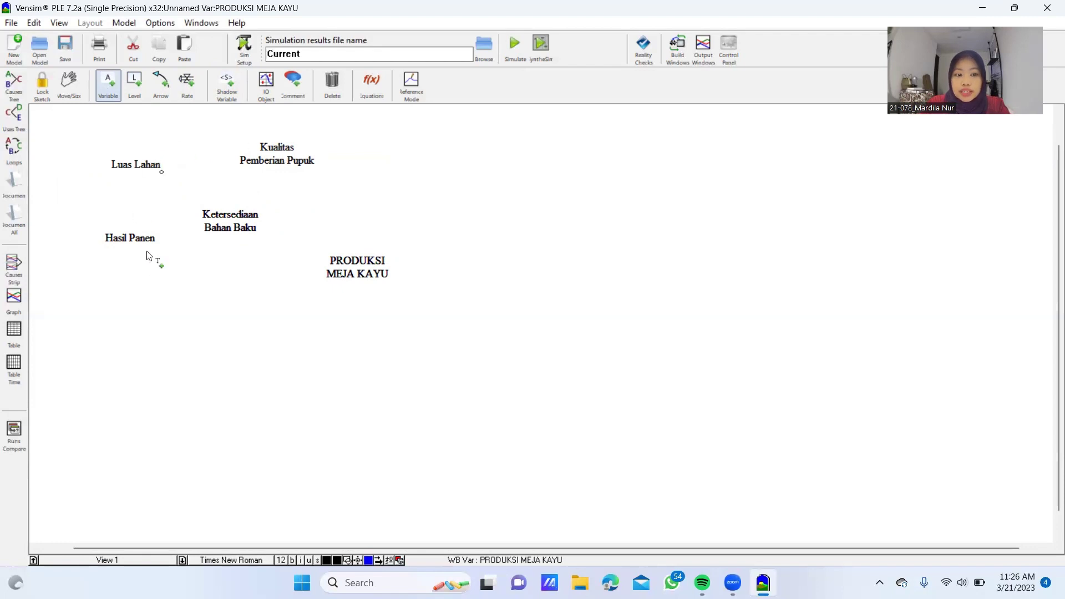
Draw causal arrows from Kualitas Pemberian Pupuk, Luas Lahan and Hasil Panen to Ketersediaan Bahan Baku
{"action": "left_click", "coordinate": [162, 86]}
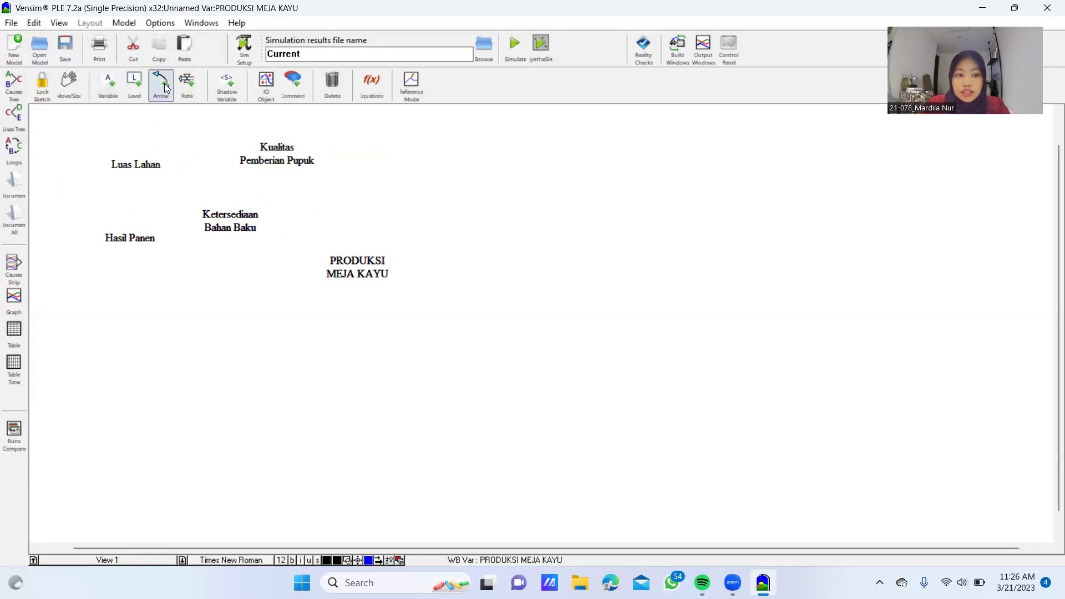
{"action": "left_click", "coordinate": [280, 156]}
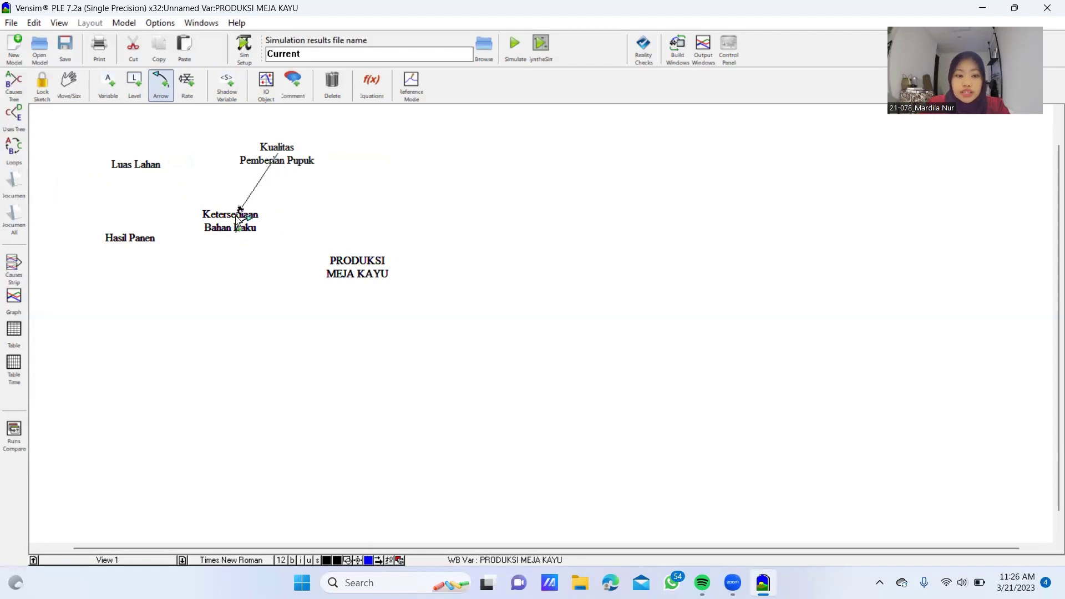
{"action": "left_click", "coordinate": [232, 230]}
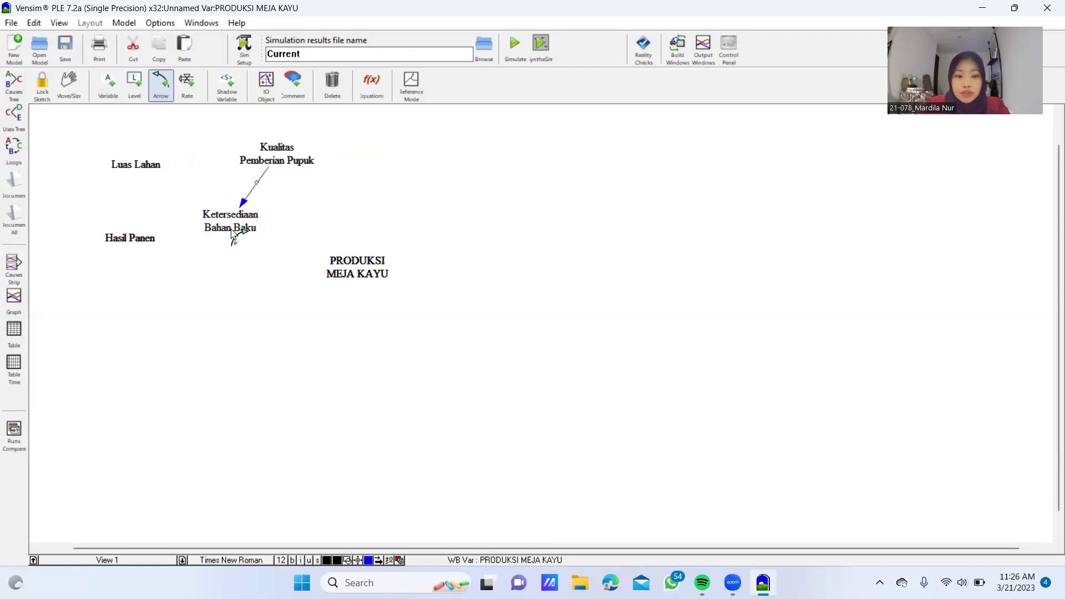
{"action": "left_click", "coordinate": [137, 166]}
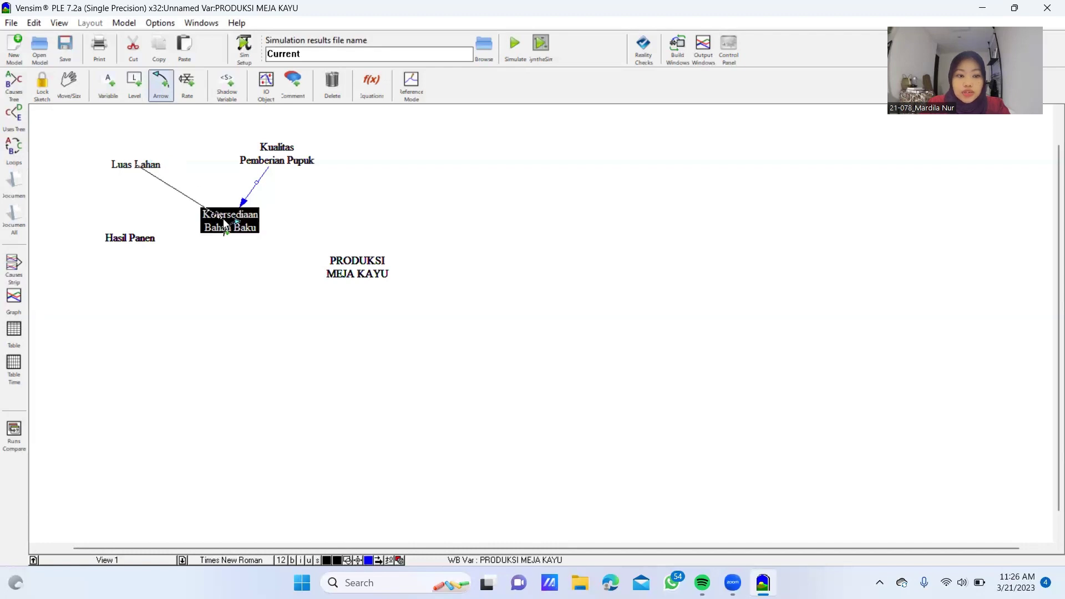
{"action": "left_click", "coordinate": [227, 224]}
{"action": "left_click", "coordinate": [134, 239]}
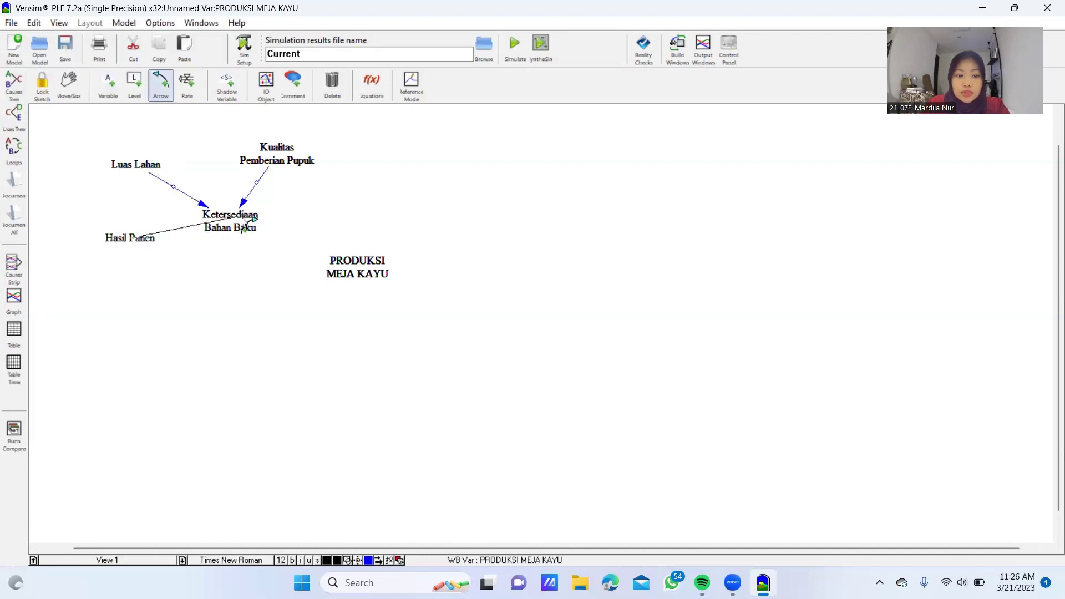
{"action": "left_click", "coordinate": [238, 224]}
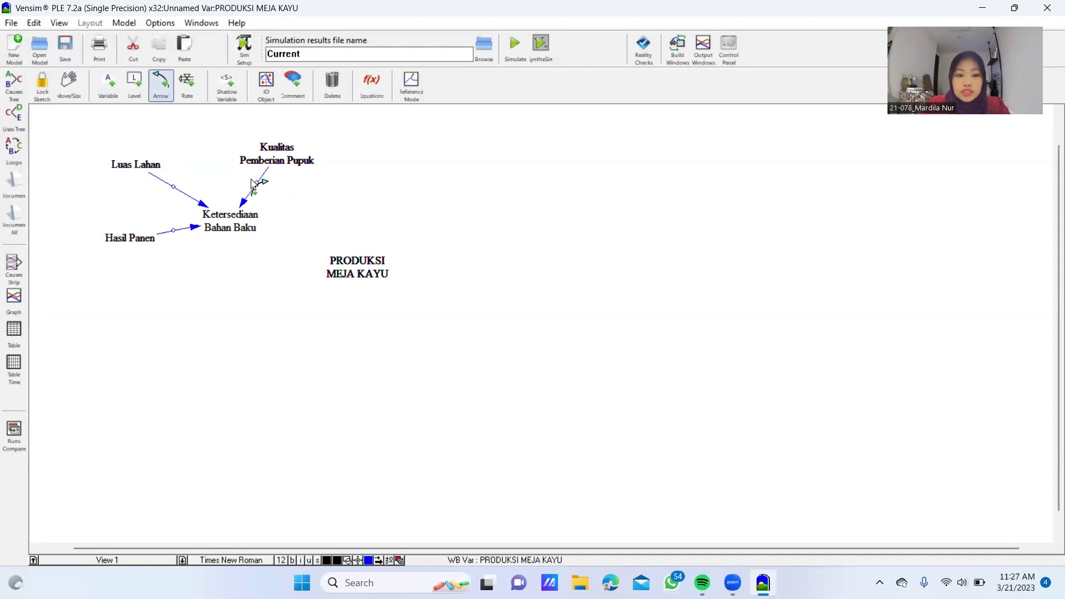
Curve the arrow from Kualitas Pemberian Pupuk to Ketersediaan Bahan Baku outward and move Luas Lahan higher on the sketch
{"action": "left_click_drag", "start_coordinate": [258, 183], "coordinate": [280, 193]}
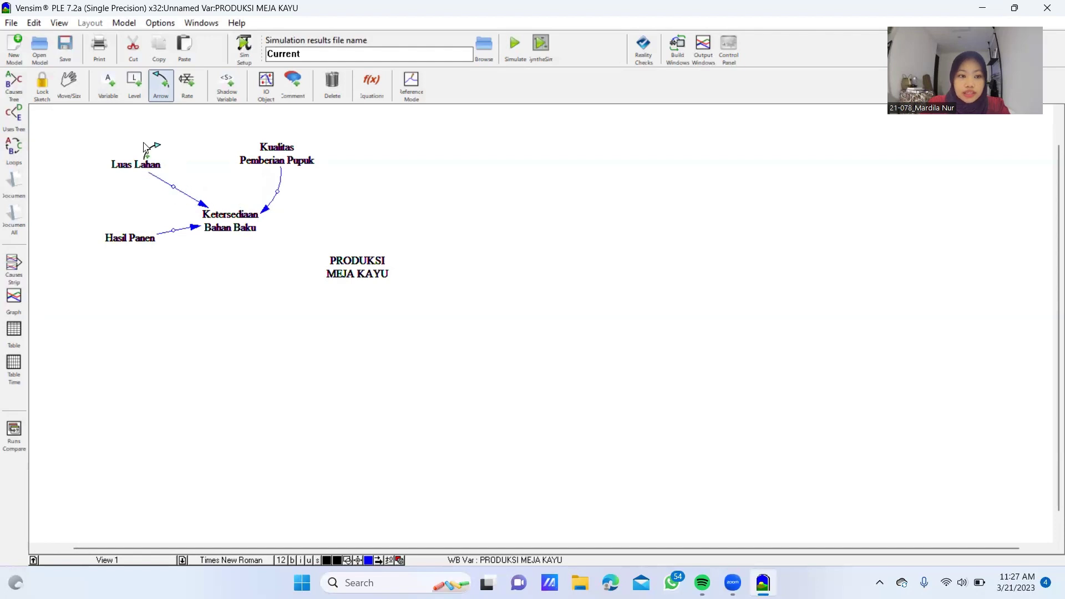
{"action": "left_click", "coordinate": [108, 85]}
{"action": "left_click_drag", "start_coordinate": [147, 162], "coordinate": [144, 140]}
{"action": "left_click", "coordinate": [161, 84]}
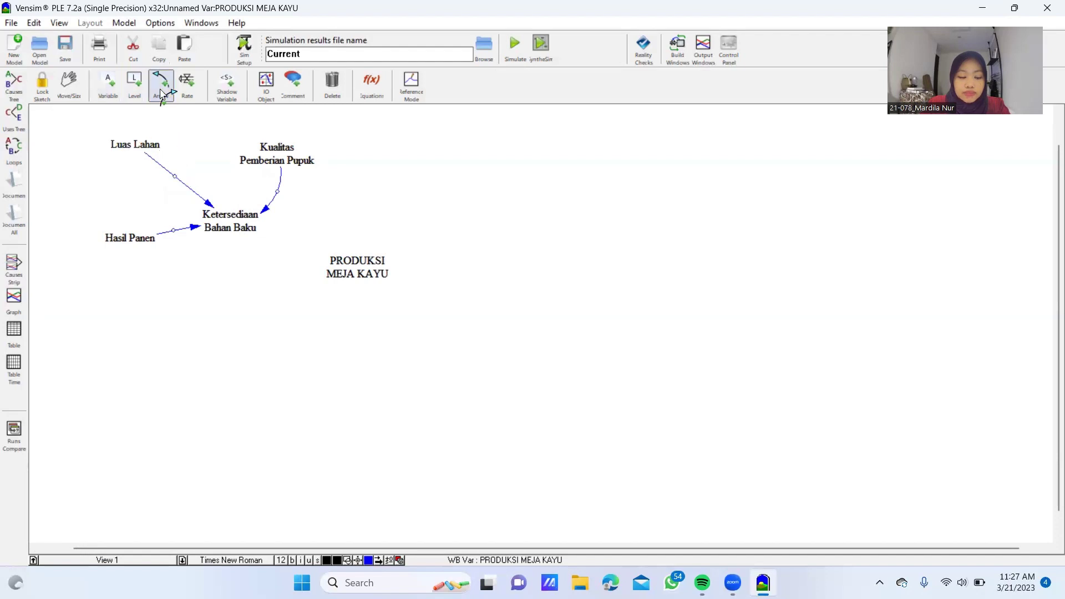
{"action": "left_click", "coordinate": [175, 179]}
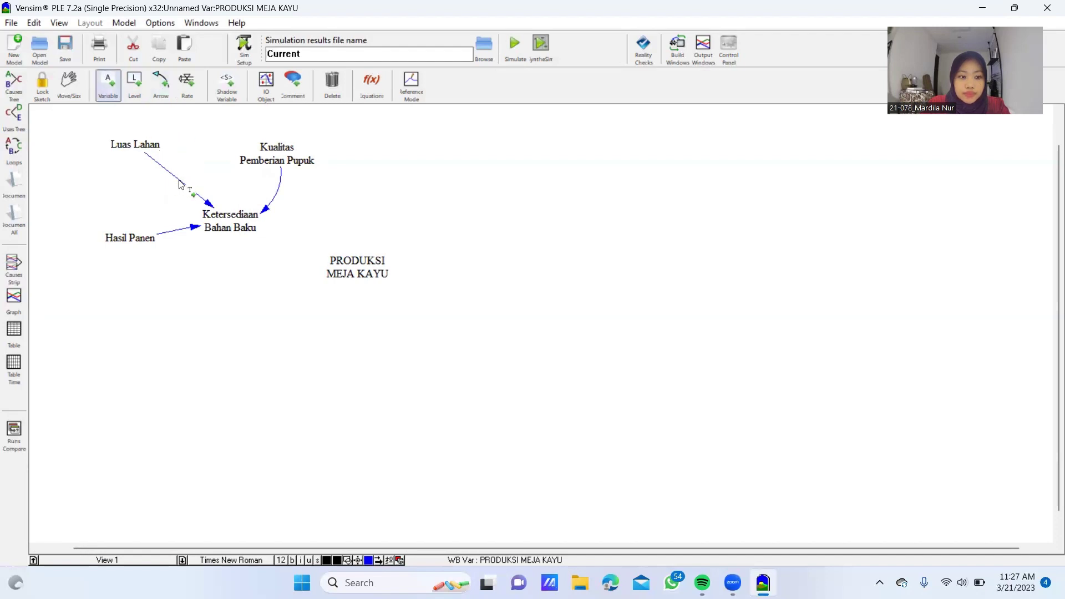
Curve the arrow from Luas Lahan to Ketersediaan Bahan Baku slightly outward and move Hasil Panen lower on the sketch
{"action": "left_click", "coordinate": [161, 83]}
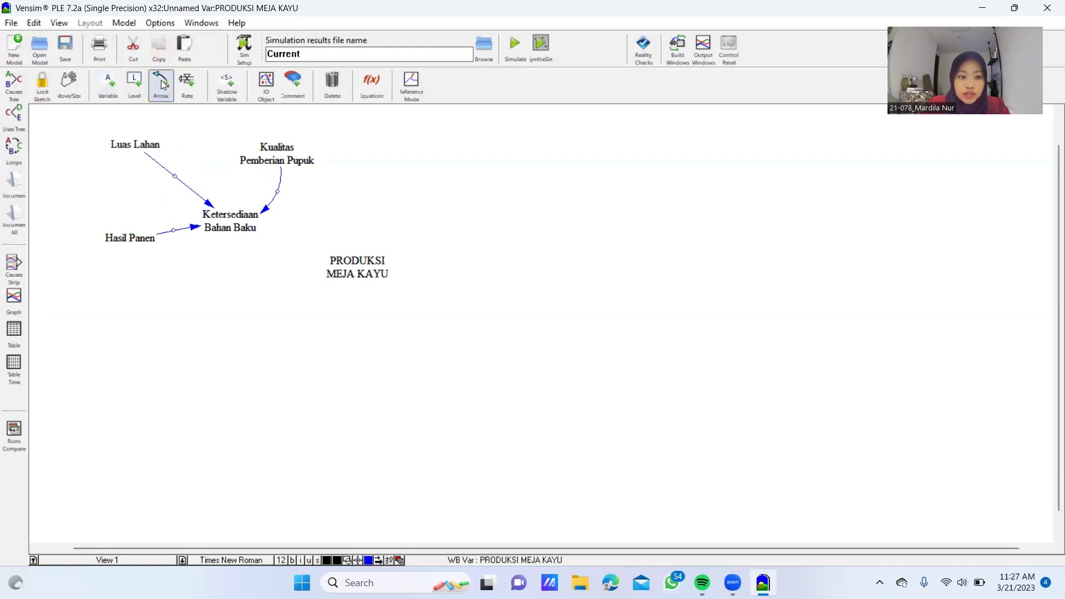
{"action": "left_click", "coordinate": [175, 179]}
{"action": "left_click_drag", "start_coordinate": [175, 180], "coordinate": [167, 179]}
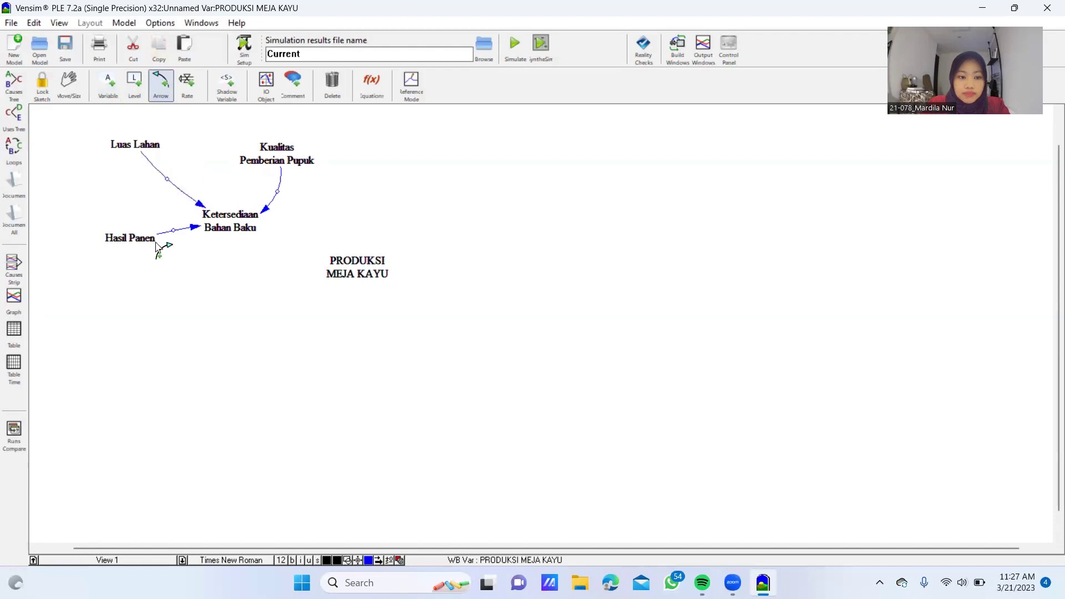
{"action": "left_click", "coordinate": [126, 241]}
{"action": "left_click_drag", "start_coordinate": [126, 241], "coordinate": [122, 259]}
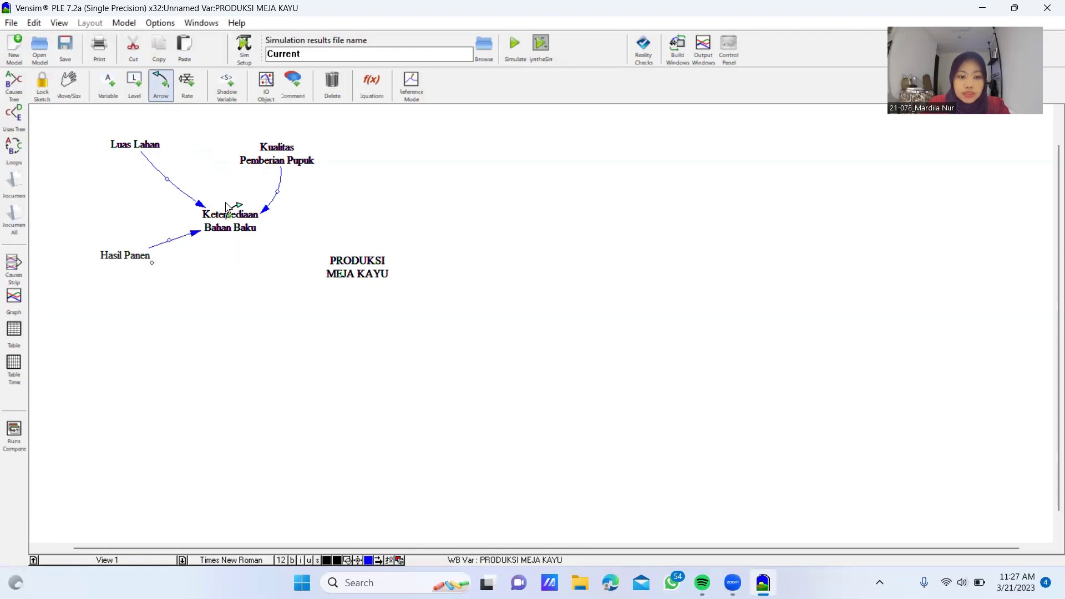
Draw a causal arrow from Ketersediaan Bahan Baku to PRODUKSI MEJA KAYU
{"action": "left_click", "coordinate": [229, 220]}
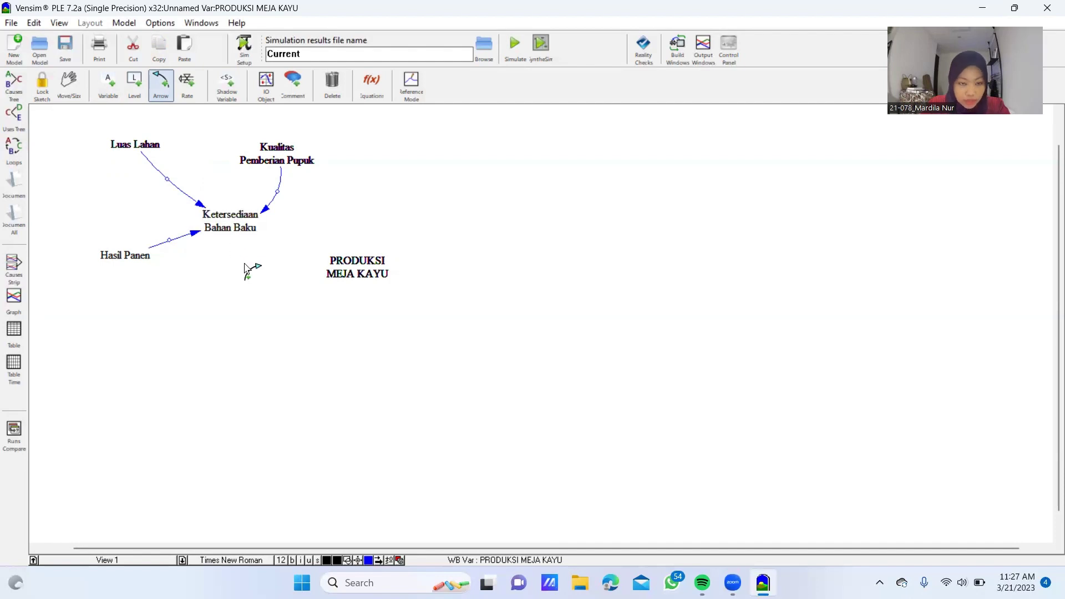
{"action": "left_click", "coordinate": [353, 264]}
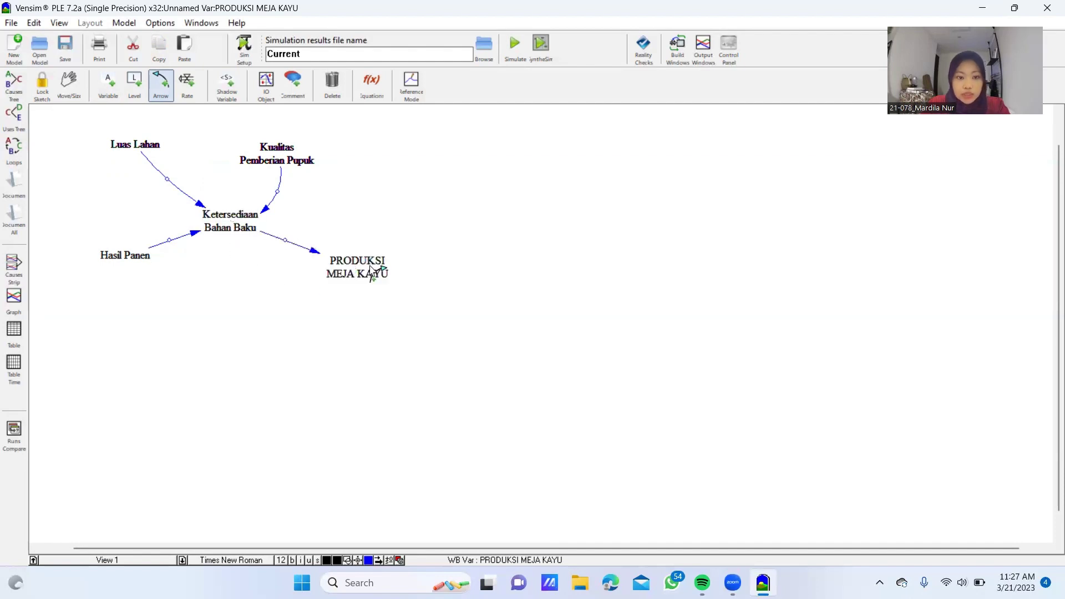
Add the variables Gagal Panen to the upper right of PRODUKSI MEJA KAYU and Jumlah Permintaan to its lower right
{"action": "left_click", "coordinate": [110, 85]}
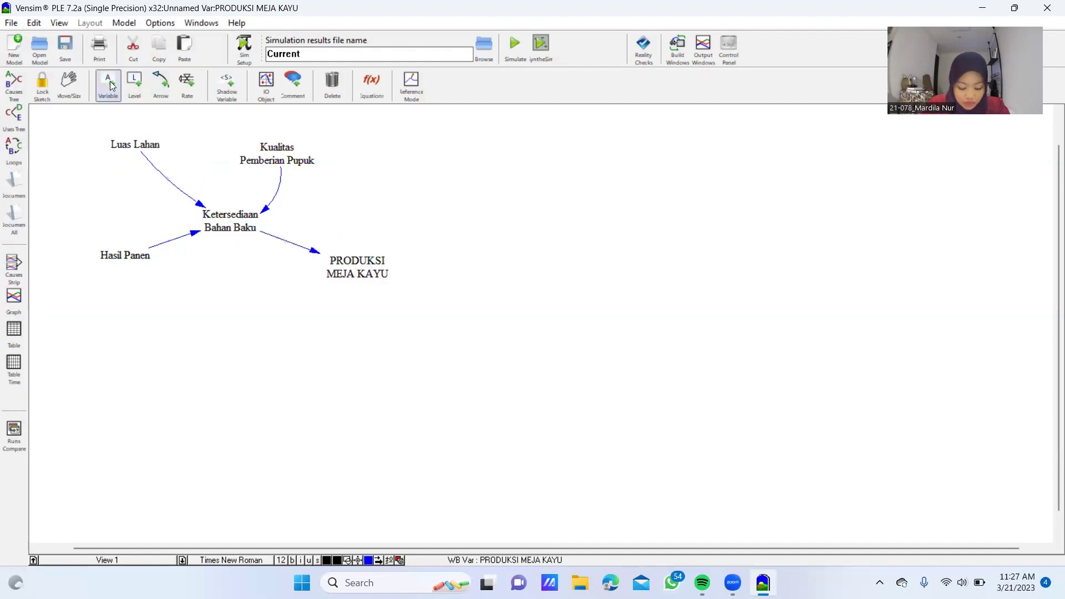
{"action": "left_click", "coordinate": [541, 187]}
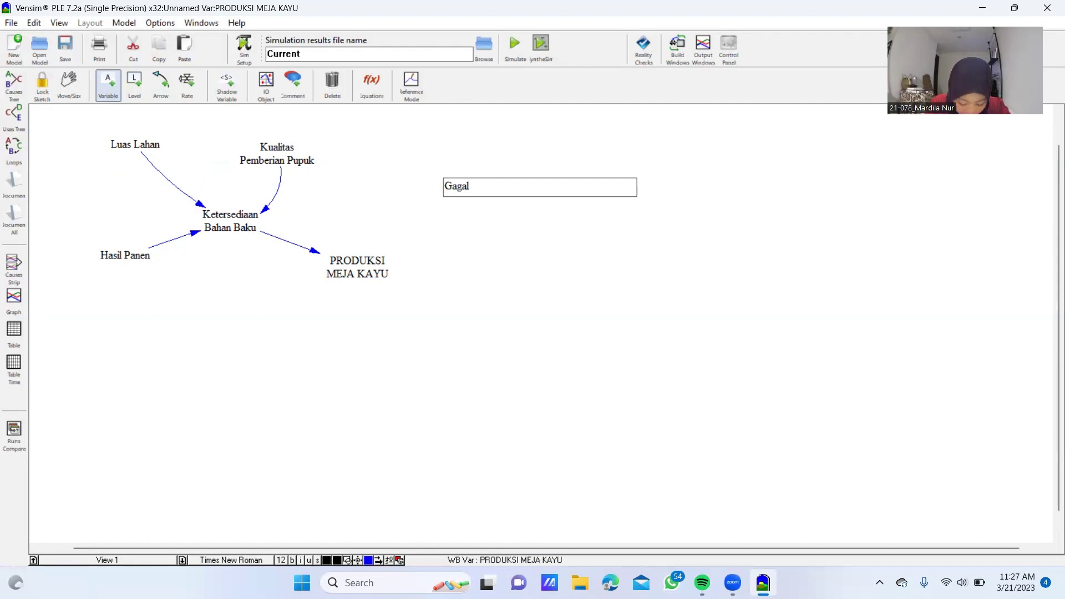
{"action": "type", "text": "Gagal Panen"}
{"action": "key", "text": "Return"}
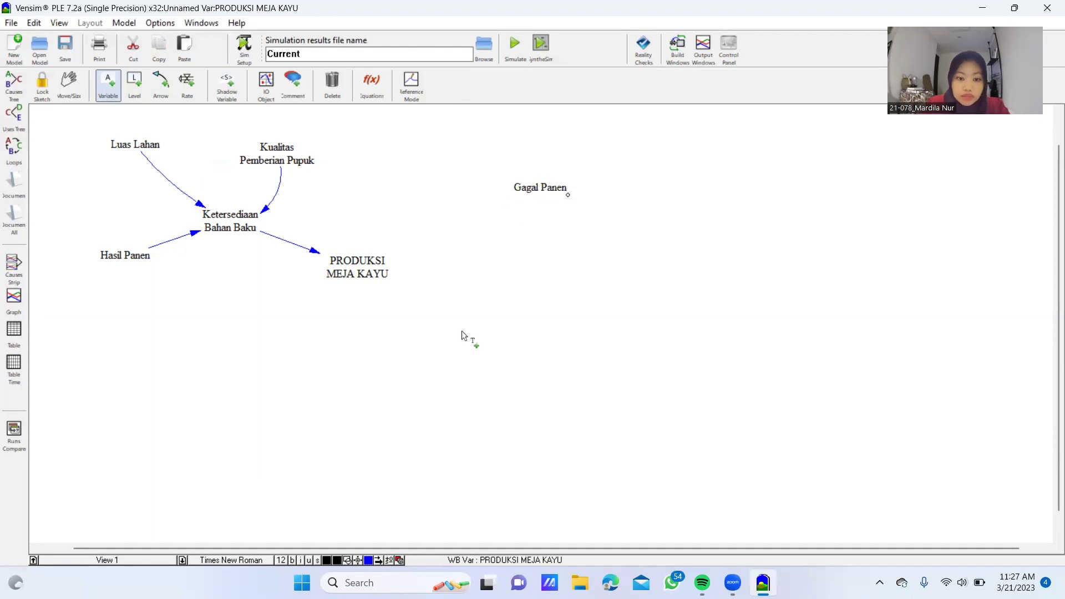
{"action": "left_click", "coordinate": [485, 348]}
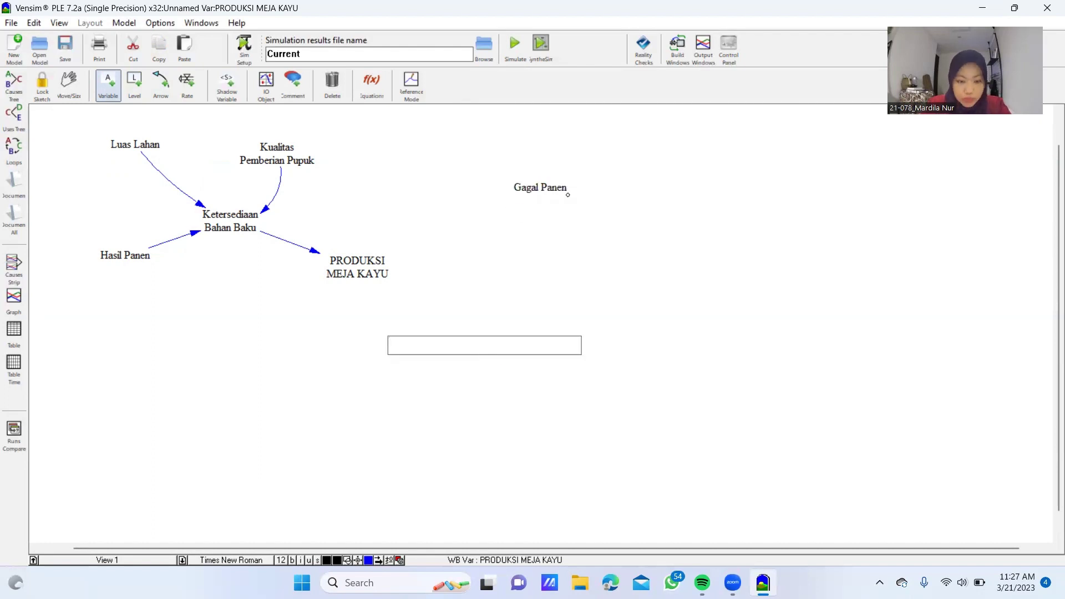
{"action": "type", "text": "Jumlah P"}
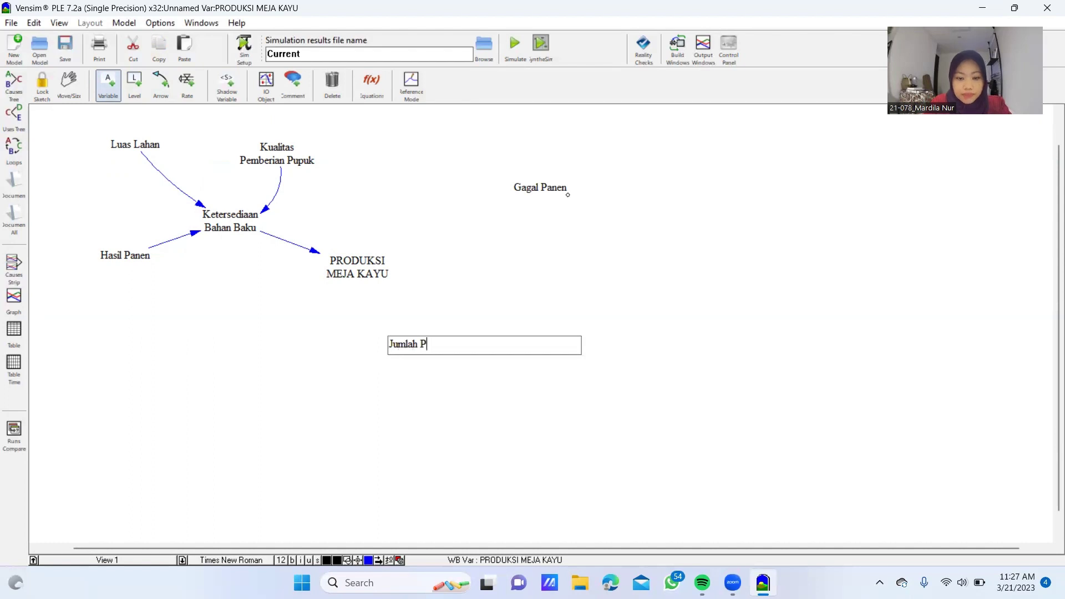
{"action": "type", "text": "ermintaan"}
{"action": "key", "text": "Return"}
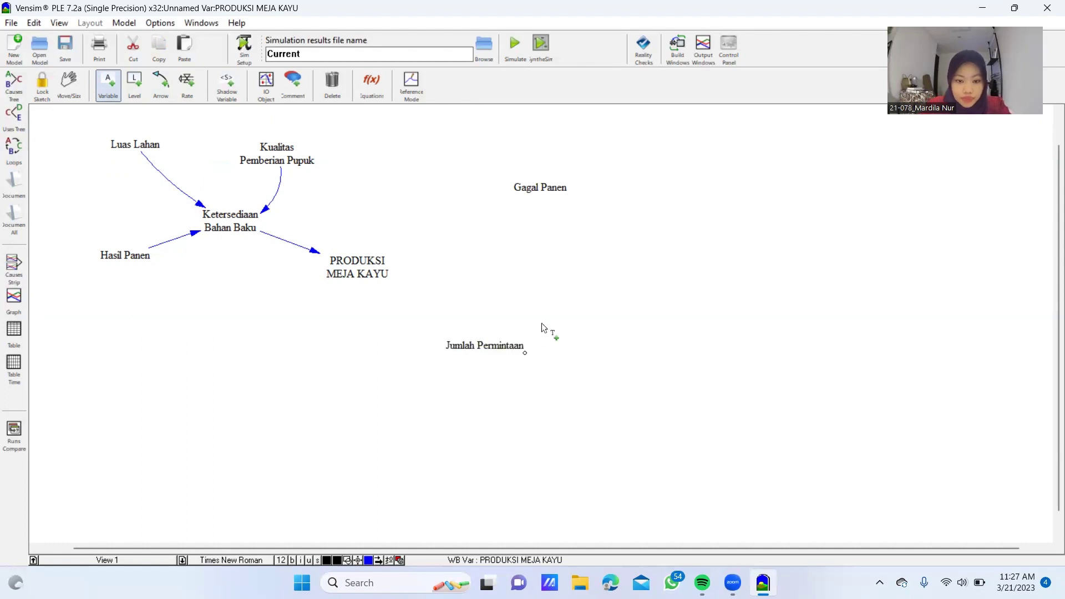
Add the variables Hama above Gagal Panen, Tanah Tidak Subur to its right and Cuaca Buruk to its lower right
{"action": "left_click", "coordinate": [497, 136]}
{"action": "type", "text": "Hama"}
{"action": "key", "text": "Return"}
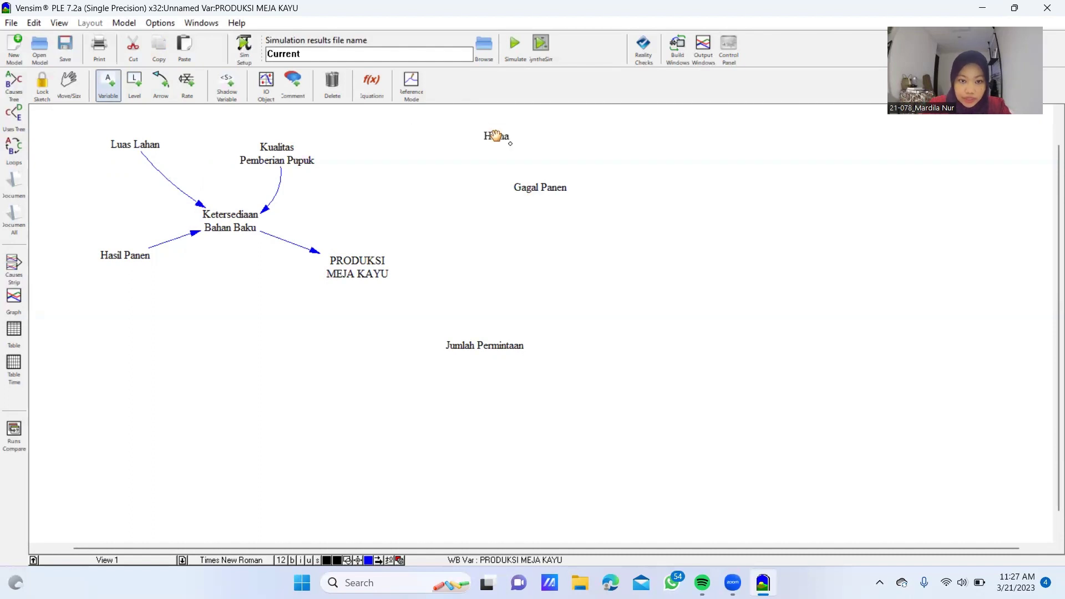
{"action": "left_click", "coordinate": [693, 192]}
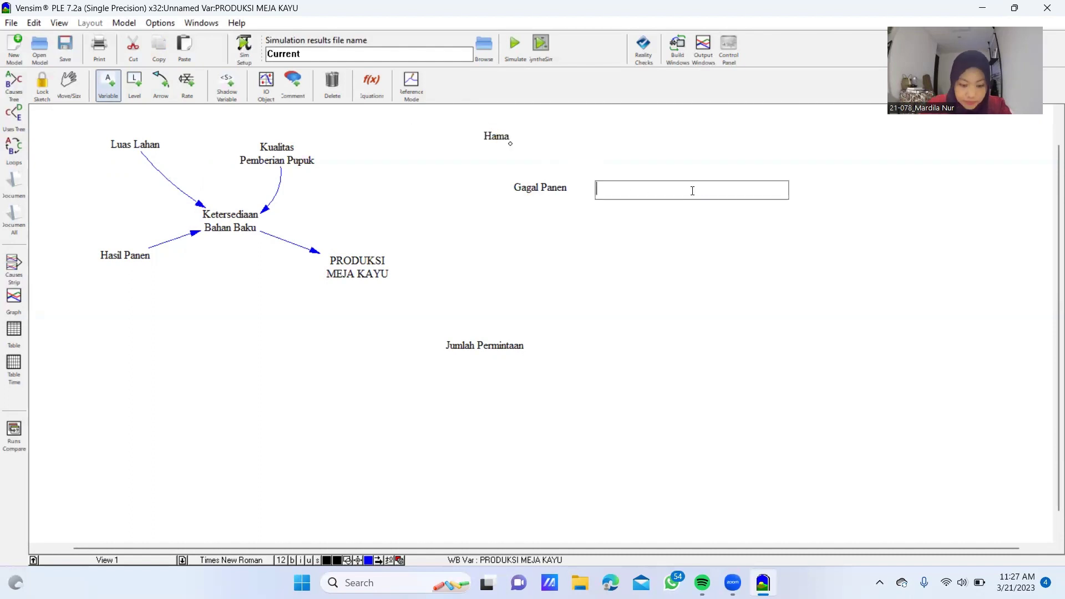
{"action": "type", "text": "Tanah Tidak S"}
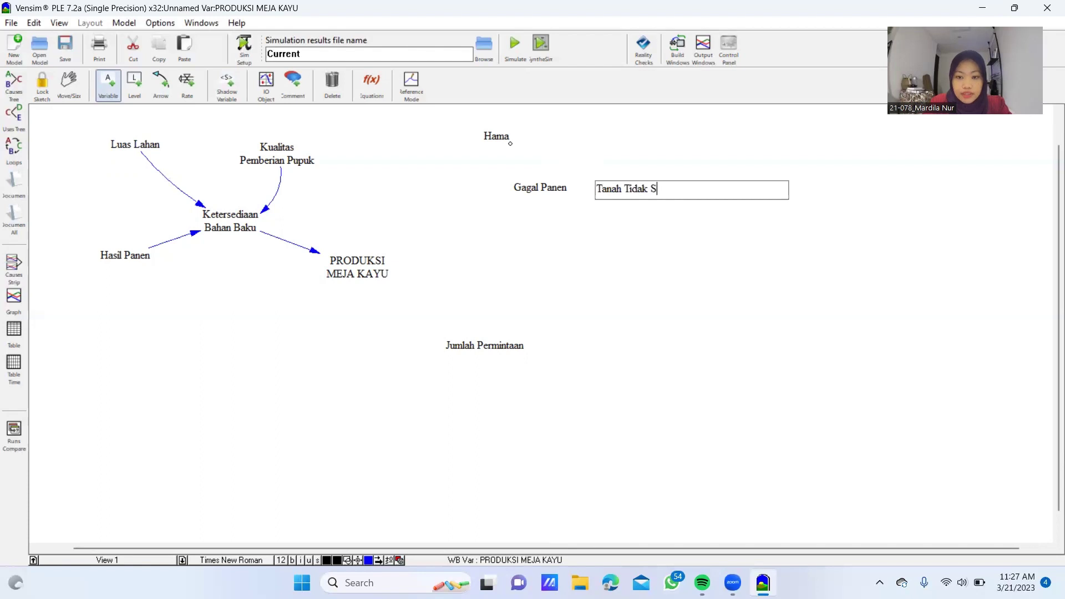
{"action": "type", "text": "ubur"}
{"action": "key", "text": "Return"}
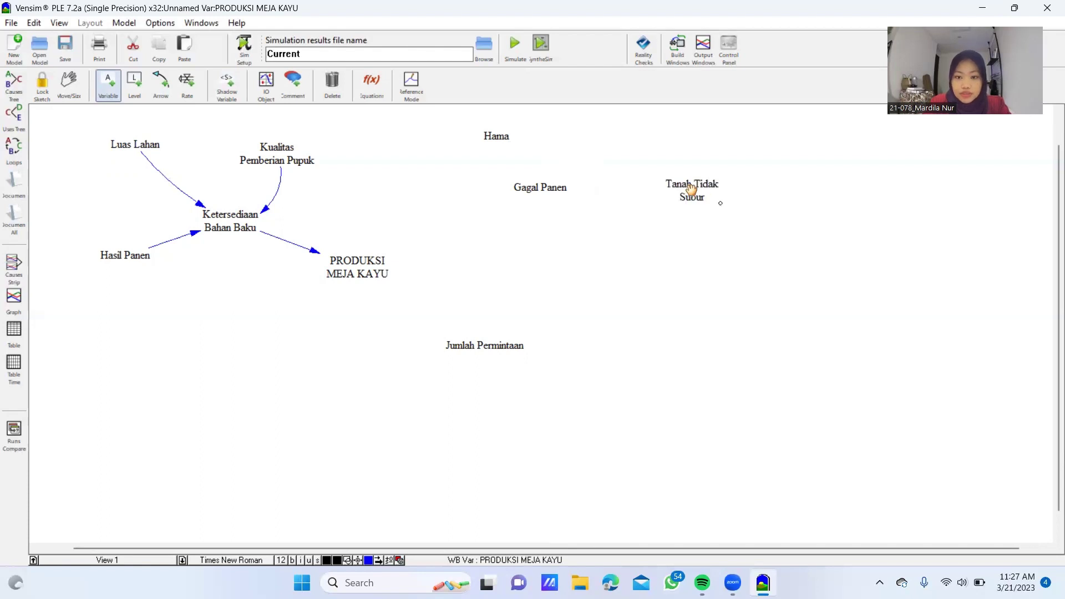
{"action": "left_click", "coordinate": [607, 233]}
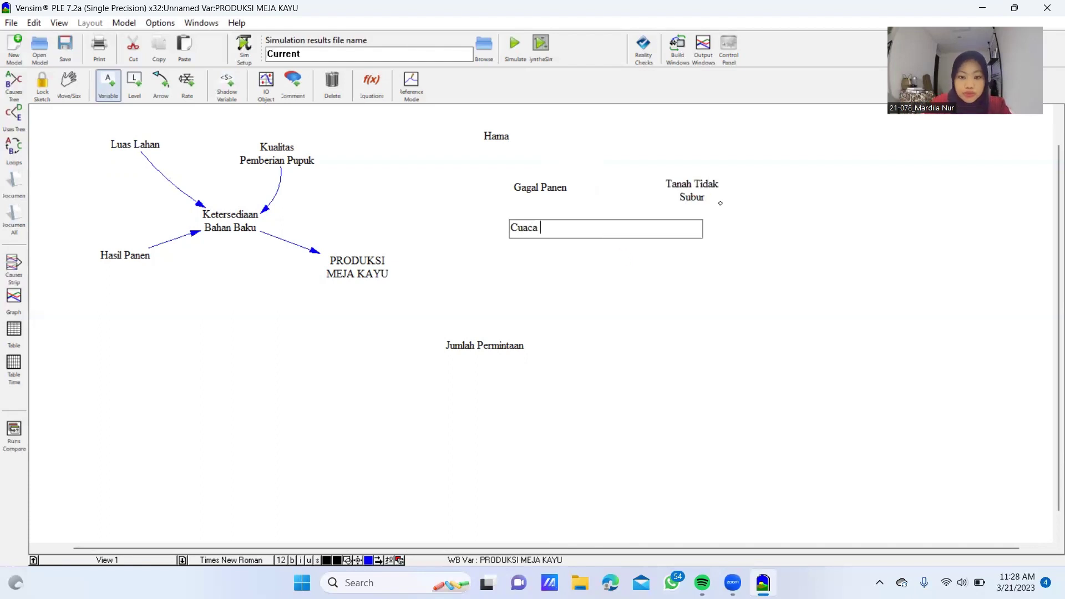
{"action": "type", "text": "Cuaca Buruk"}
{"action": "key", "text": "Return"}
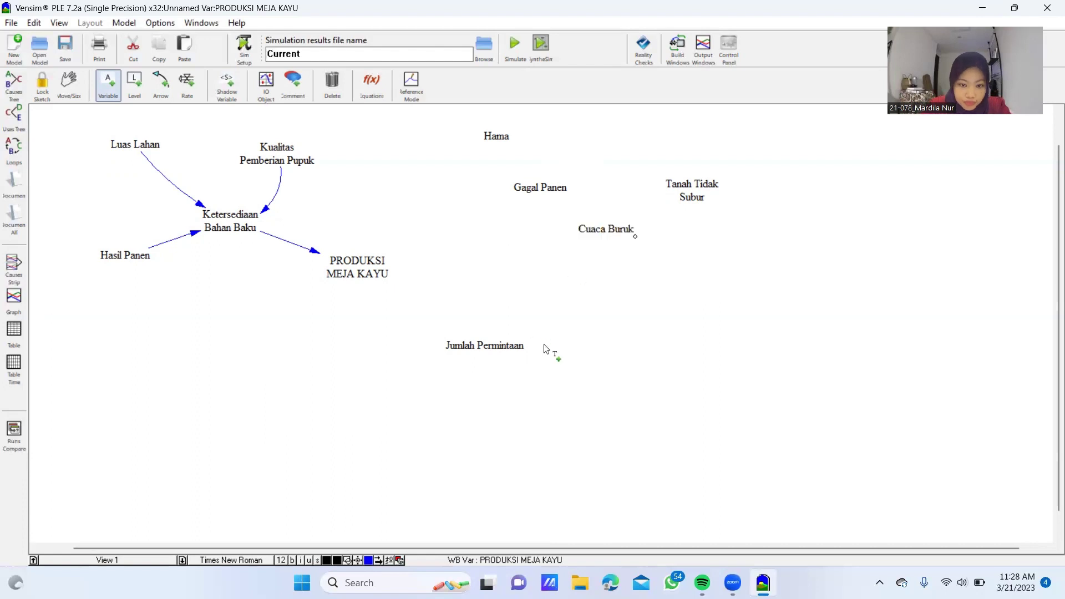
Add the variables Penurunan Permintaan to the lower right of Jumlah Permintaan and Peningkatan Permintaan to its lower left
{"action": "left_click", "coordinate": [571, 387]}
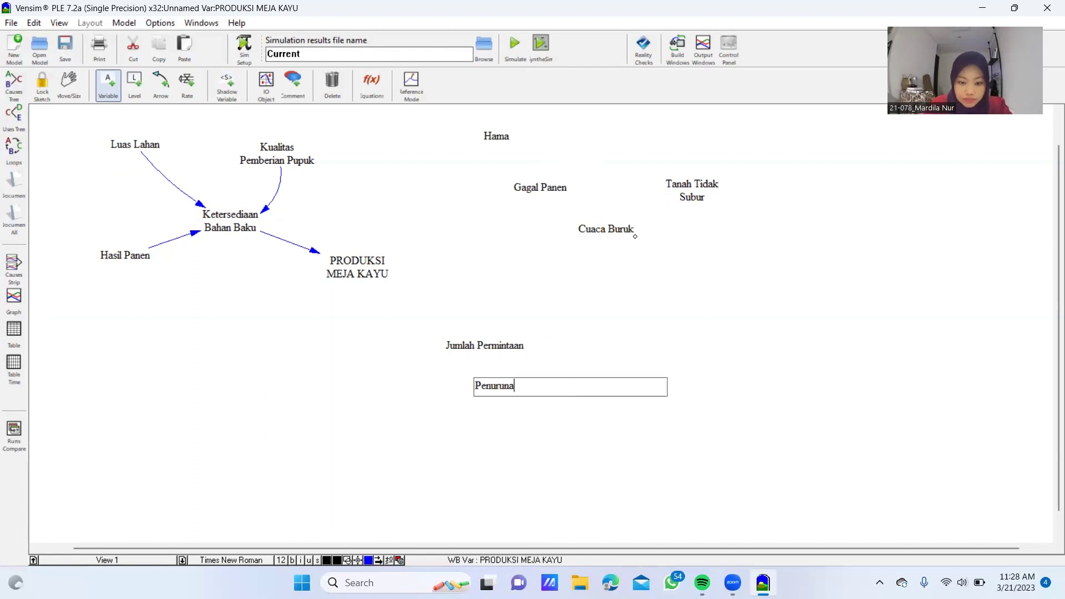
{"action": "type", "text": "Penurunan Perminta"}
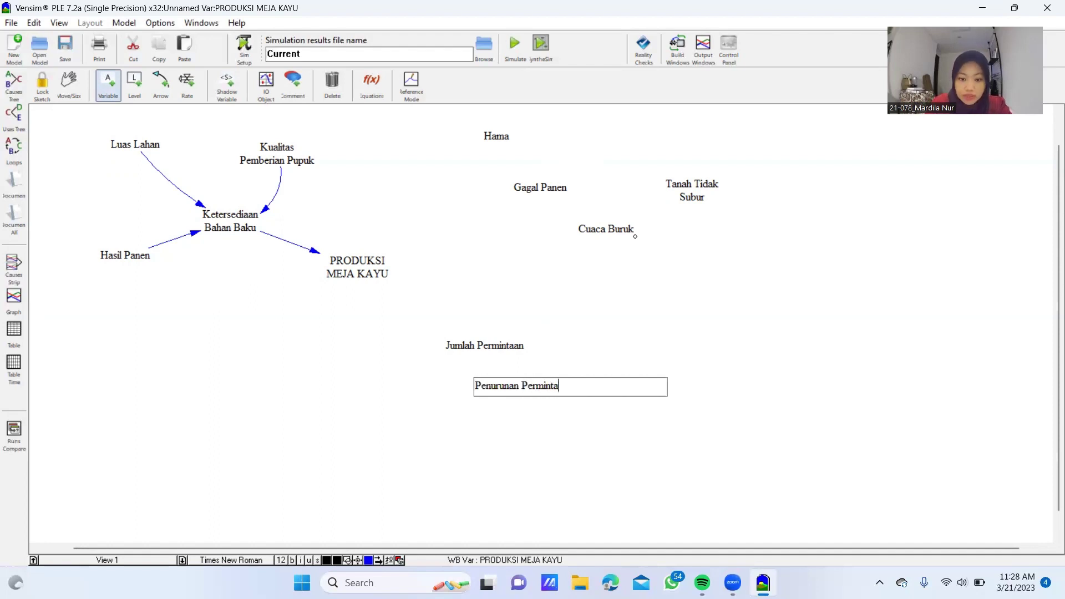
{"action": "type", "text": "an"}
{"action": "key", "text": "Return"}
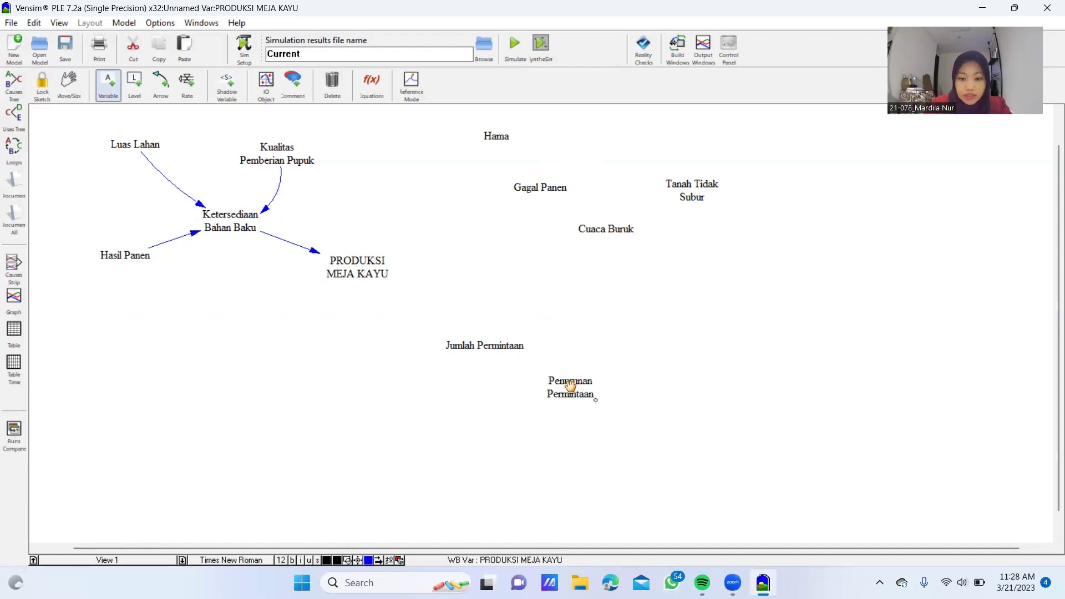
{"action": "left_click", "coordinate": [412, 388]}
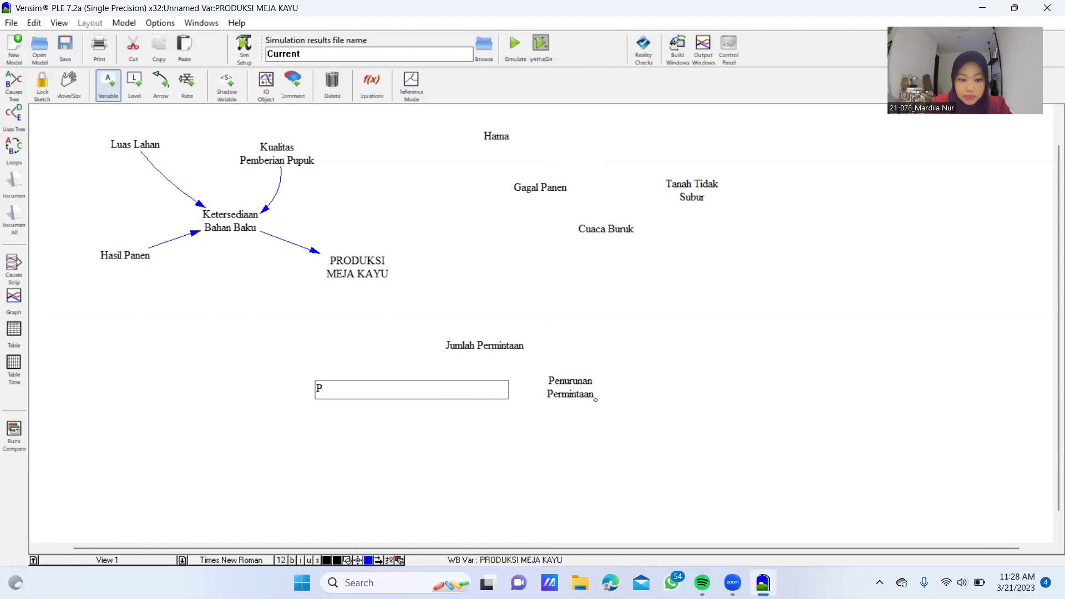
{"action": "type", "text": "Peningkatan Permintaan"}
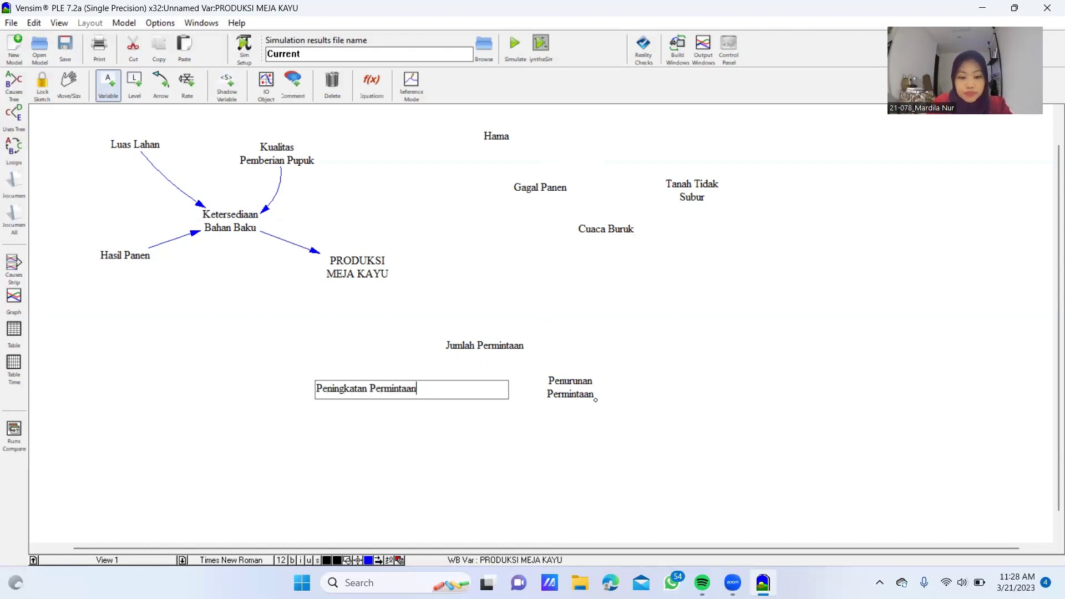
{"action": "key", "text": "Return"}
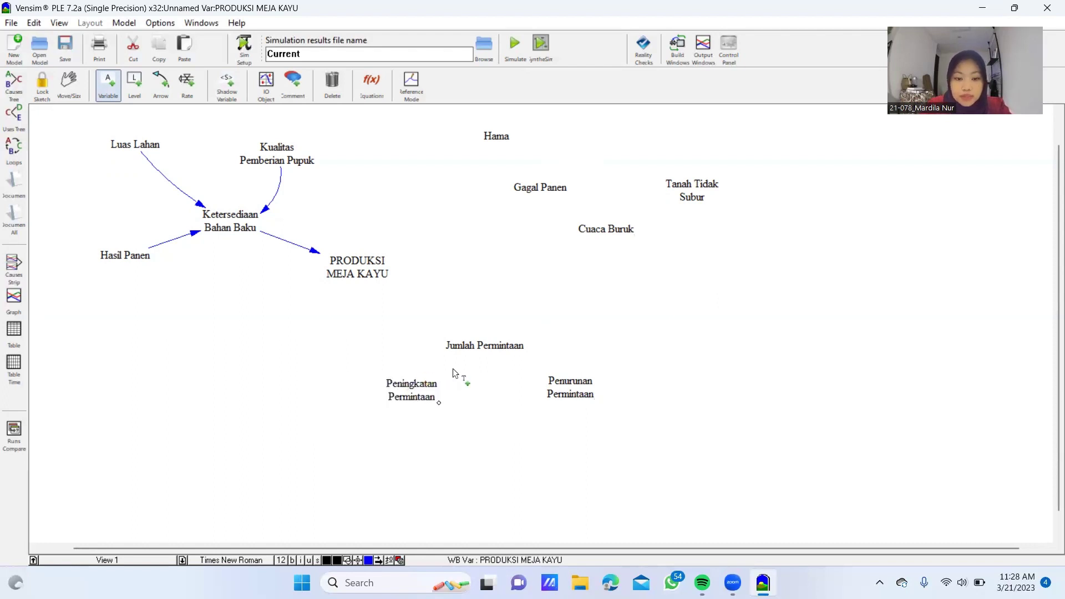
Move Jumlah Permintaan, Penurunan Permintaan and Peningkatan Permintaan slightly up, spreading Penurunan Permintaan further to the right
{"action": "mouse_move", "coordinate": [489, 348]}
{"action": "left_mouse_down"}
{"action": "mouse_move", "coordinate": [505, 344]}
{"action": "mouse_move", "coordinate": [502, 334]}
{"action": "left_mouse_up"}
{"action": "left_click_drag", "start_coordinate": [566, 382], "coordinate": [596, 370]}
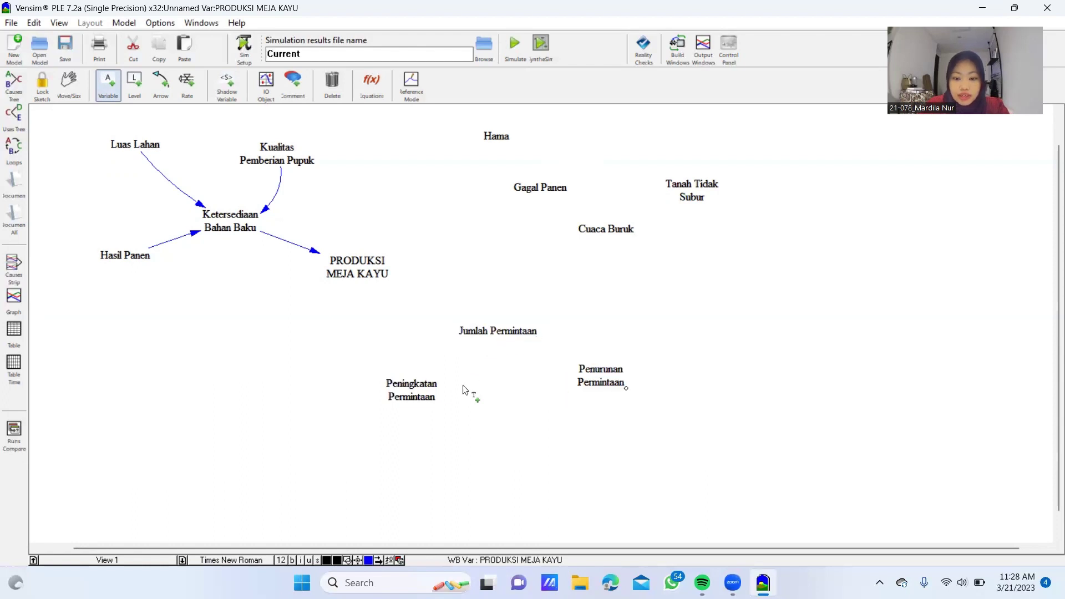
{"action": "left_click", "coordinate": [419, 383]}
{"action": "left_click_drag", "start_coordinate": [427, 369], "coordinate": [433, 357]}
Move Gagal Panen toward PRODUKSI MEJA KAYU and rearrange Hama above it, Tanah Tidak Subur to its upper right and Cuaca Buruk to its lower right
{"action": "left_click", "coordinate": [539, 189]}
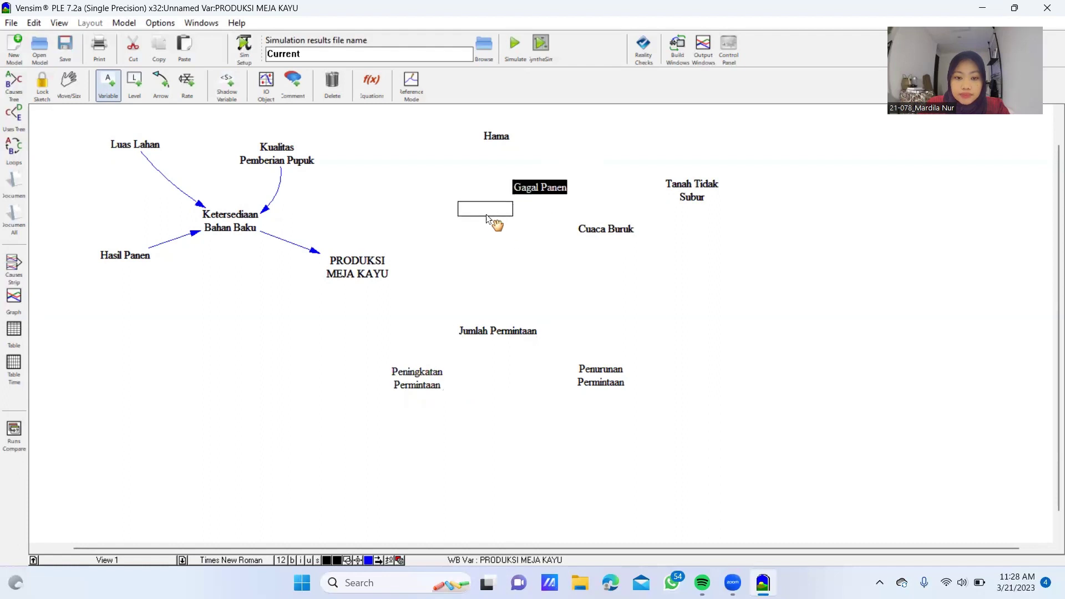
{"action": "left_click_drag", "start_coordinate": [486, 214], "coordinate": [486, 214]}
{"action": "left_click", "coordinate": [608, 230]}
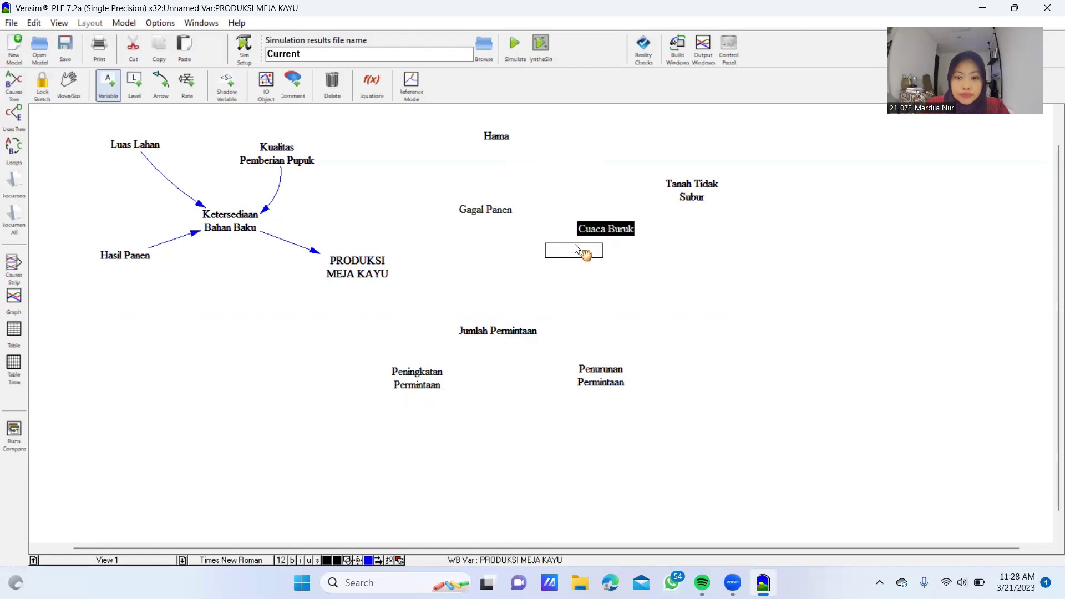
{"action": "left_click_drag", "start_coordinate": [575, 249], "coordinate": [575, 249]}
{"action": "left_click", "coordinate": [672, 189]}
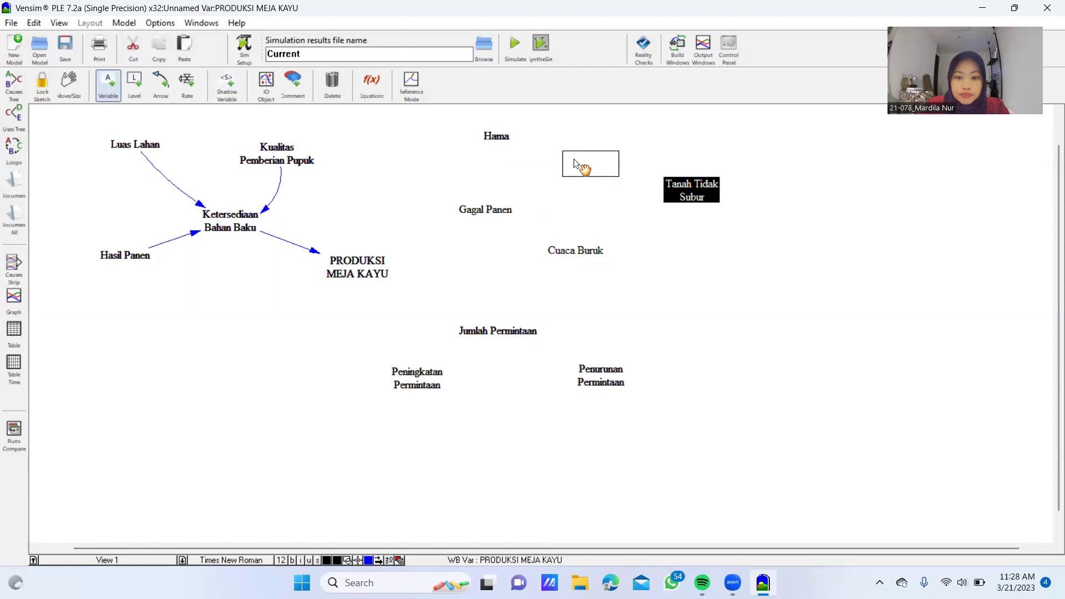
{"action": "left_click_drag", "start_coordinate": [574, 158], "coordinate": [574, 160]}
{"action": "left_click", "coordinate": [502, 134]}
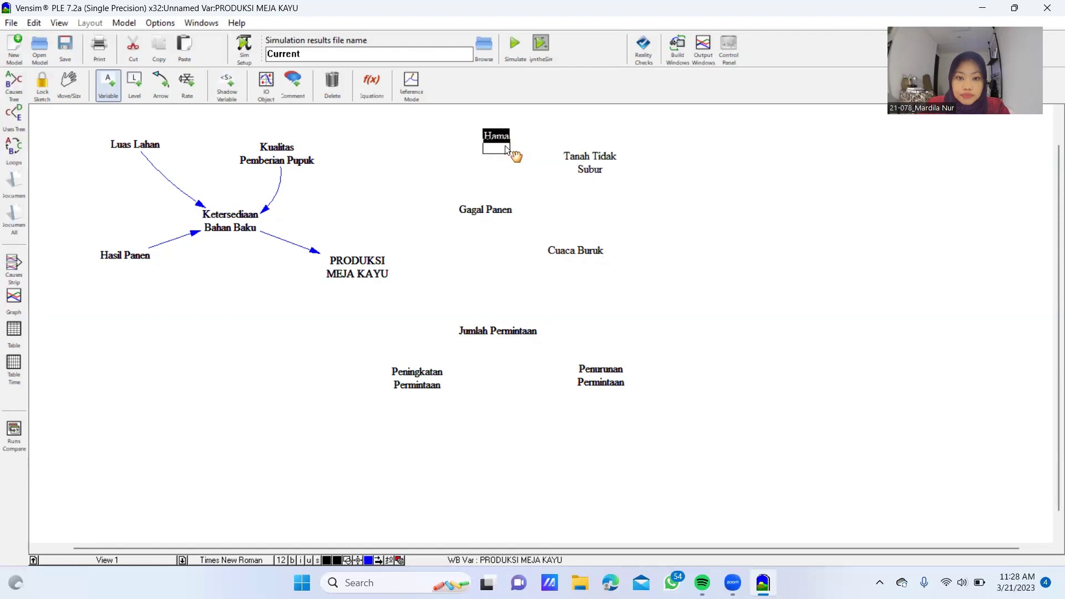
{"action": "left_click_drag", "start_coordinate": [505, 145], "coordinate": [503, 145]}
{"action": "left_click", "coordinate": [605, 165]}
{"action": "left_click_drag", "start_coordinate": [597, 166], "coordinate": [598, 166]}
{"action": "left_click", "coordinate": [591, 249]}
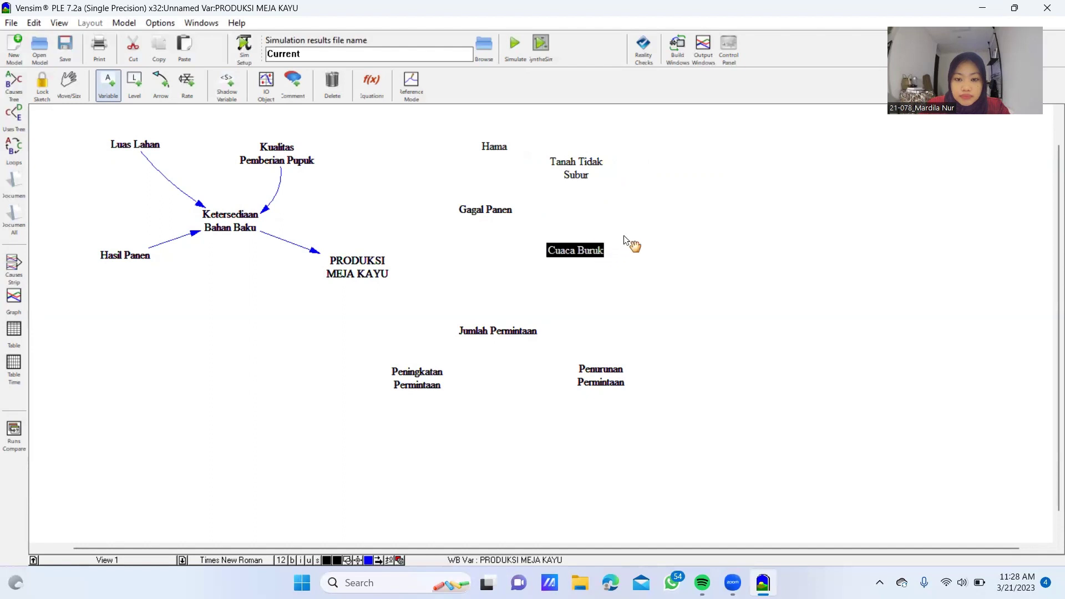
{"action": "left_click_drag", "start_coordinate": [623, 236], "coordinate": [624, 234]}
Draw causal arrows from Hama, Tanah Tidak Subur and Cuaca Buruk to Gagal Panen
{"action": "left_click", "coordinate": [161, 88]}
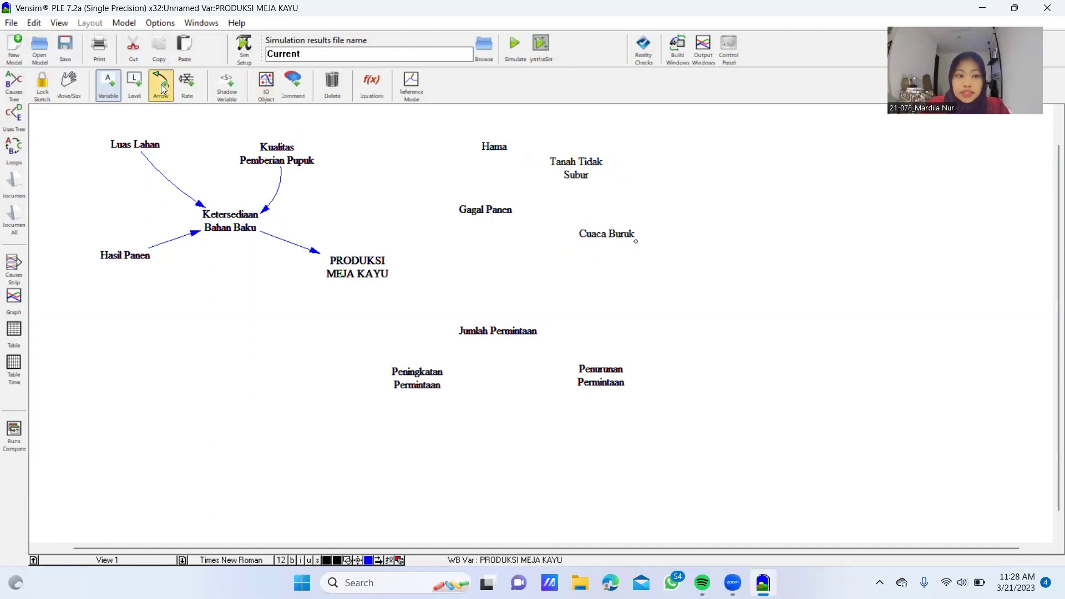
{"action": "left_click", "coordinate": [493, 147]}
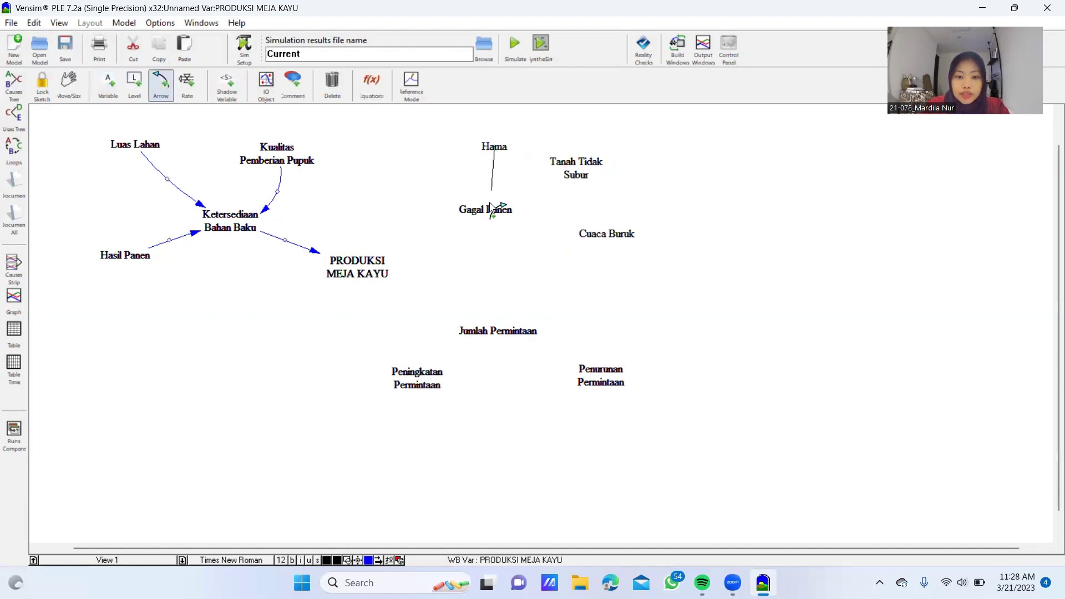
{"action": "left_click", "coordinate": [489, 210]}
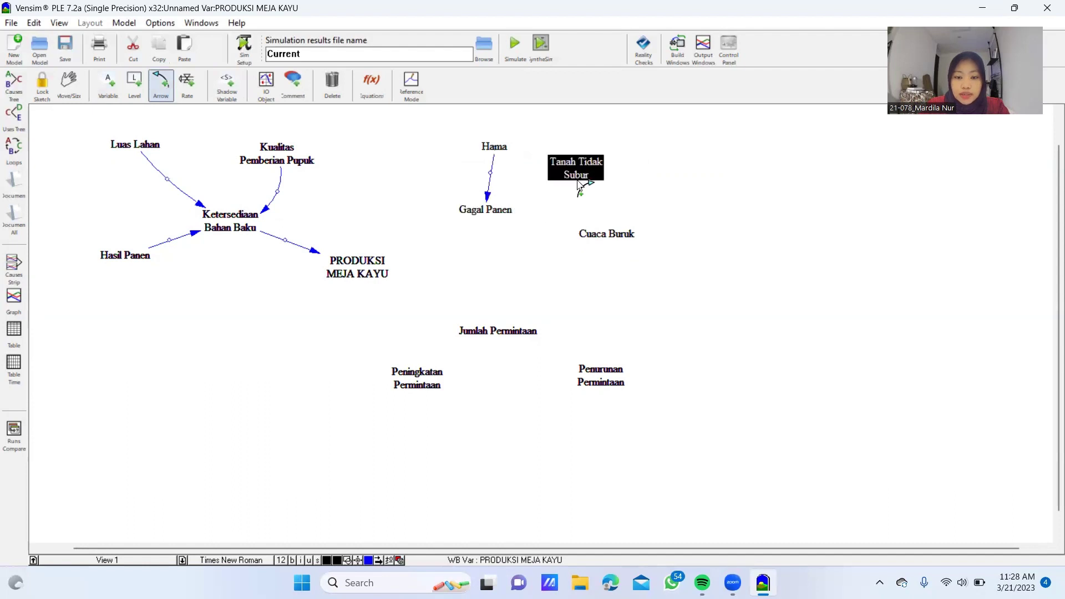
{"action": "mouse_move", "coordinate": [578, 182]}
{"action": "left_mouse_down"}
{"action": "mouse_move", "coordinate": [488, 217]}
{"action": "mouse_move", "coordinate": [556, 169]}
{"action": "mouse_move", "coordinate": [578, 167]}
{"action": "left_mouse_up"}
{"action": "left_click", "coordinate": [594, 170]}
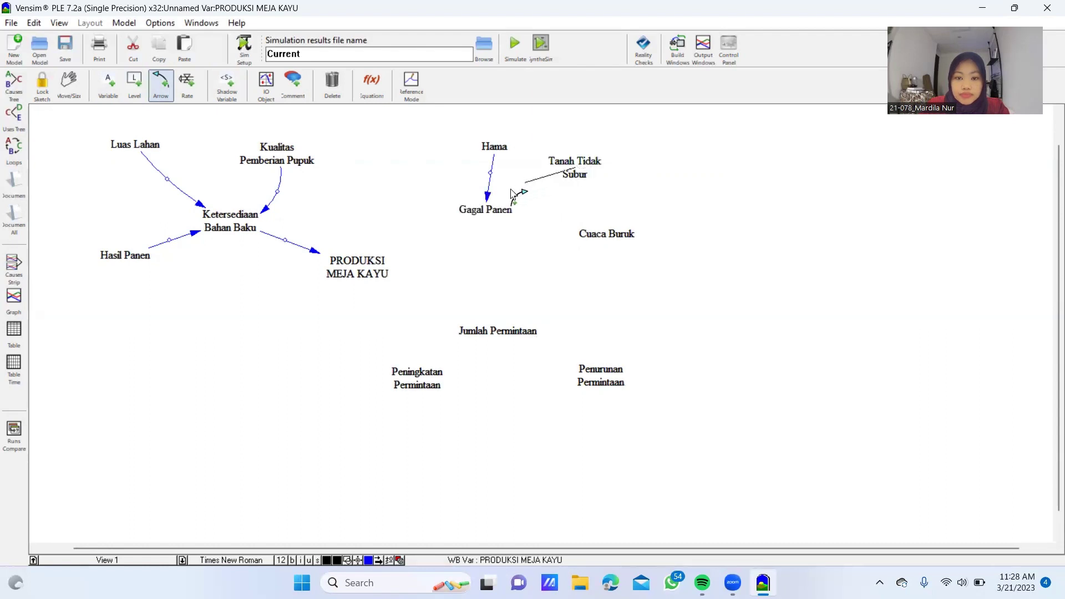
{"action": "left_click", "coordinate": [497, 218]}
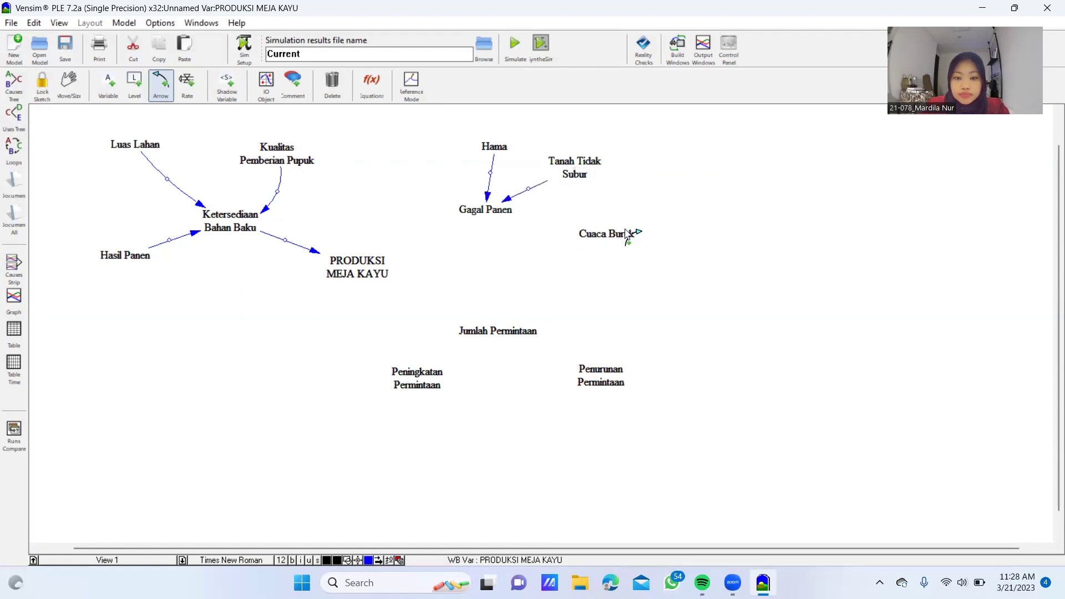
{"action": "left_click", "coordinate": [627, 236]}
{"action": "left_click", "coordinate": [497, 216]}
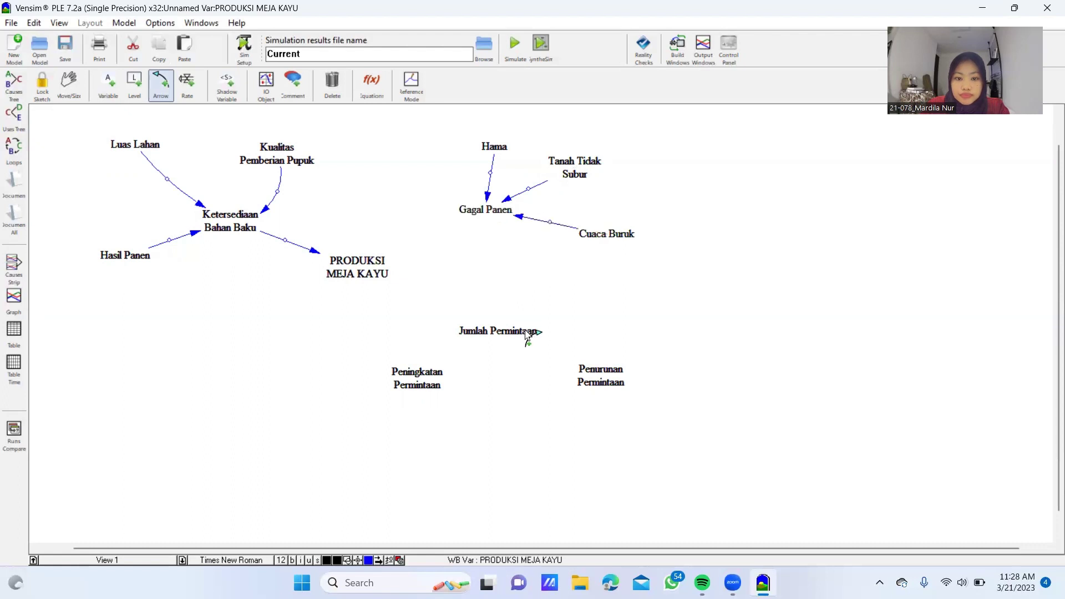
Draw causal arrows from Penurunan Permintaan and Peningkatan Permintaan to Jumlah Permintaan and onward to PRODUKSI MEJA KAYU, bending the first two slightly outward
{"action": "left_click", "coordinate": [606, 377]}
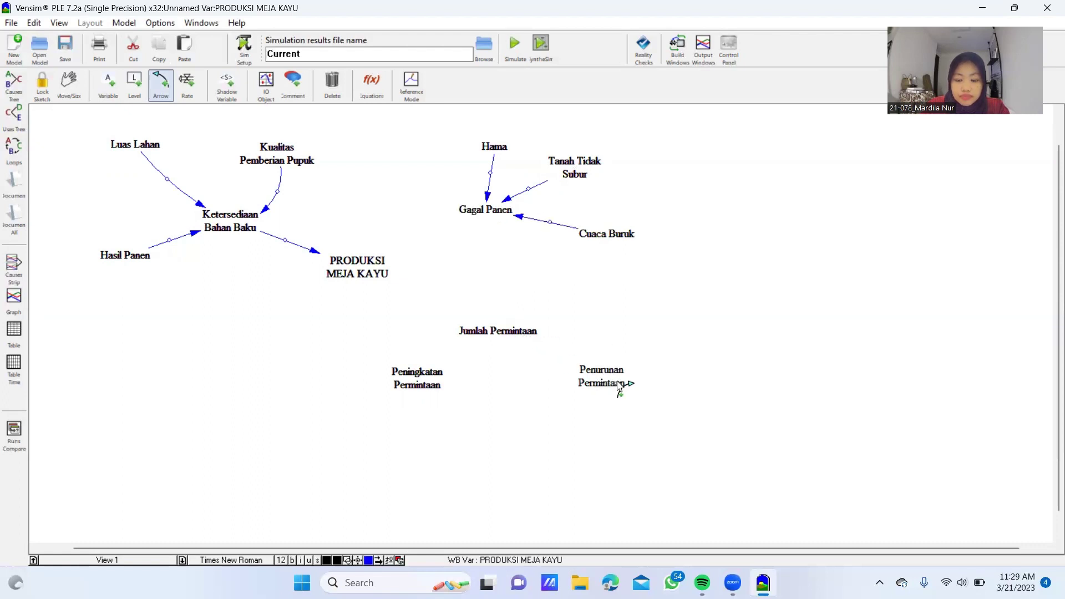
{"action": "left_click", "coordinate": [617, 386]}
{"action": "left_click", "coordinate": [521, 336]}
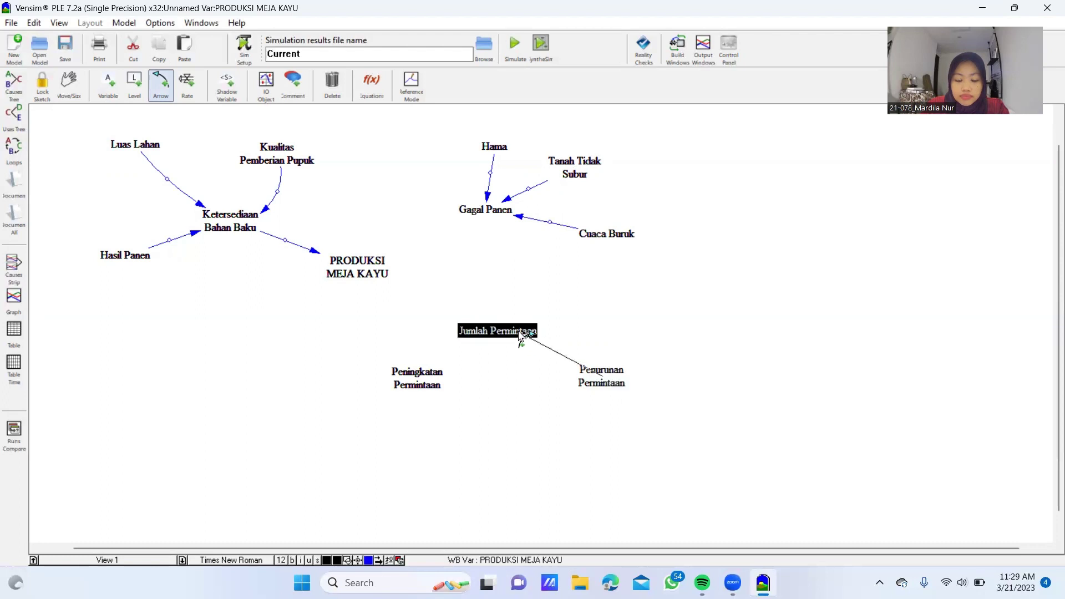
{"action": "left_click", "coordinate": [409, 390]}
{"action": "left_click", "coordinate": [498, 335]}
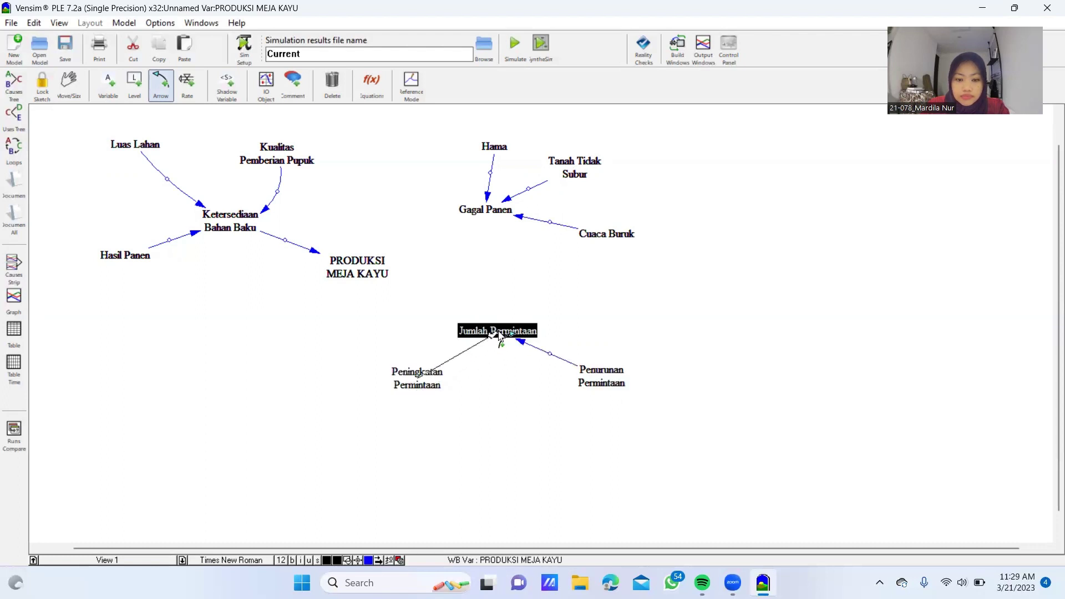
{"action": "left_click", "coordinate": [497, 334]}
{"action": "left_click", "coordinate": [381, 276]}
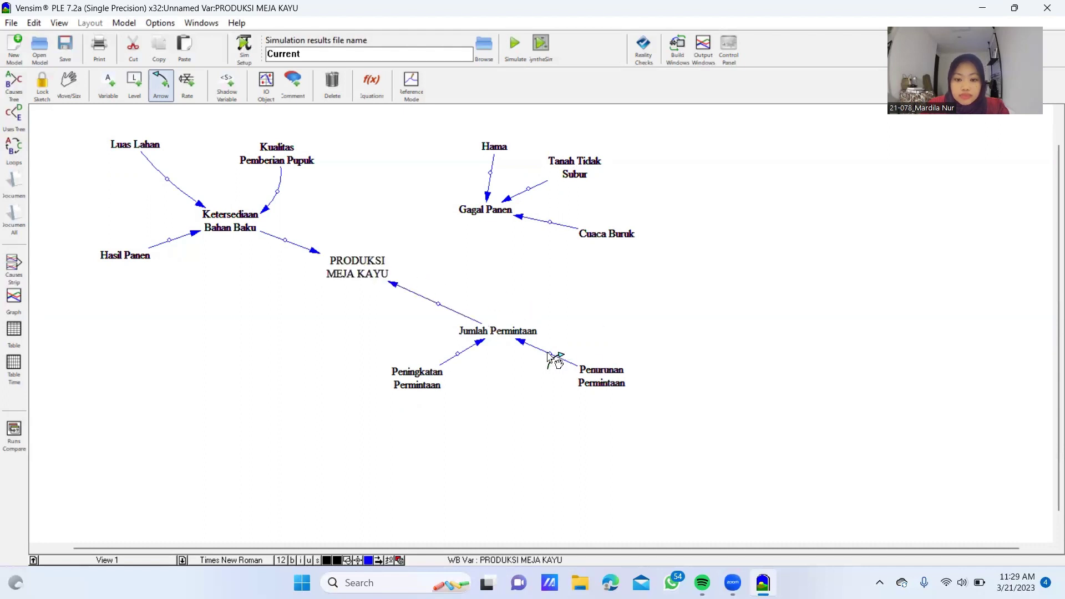
{"action": "left_click_drag", "start_coordinate": [554, 353], "coordinate": [564, 348]}
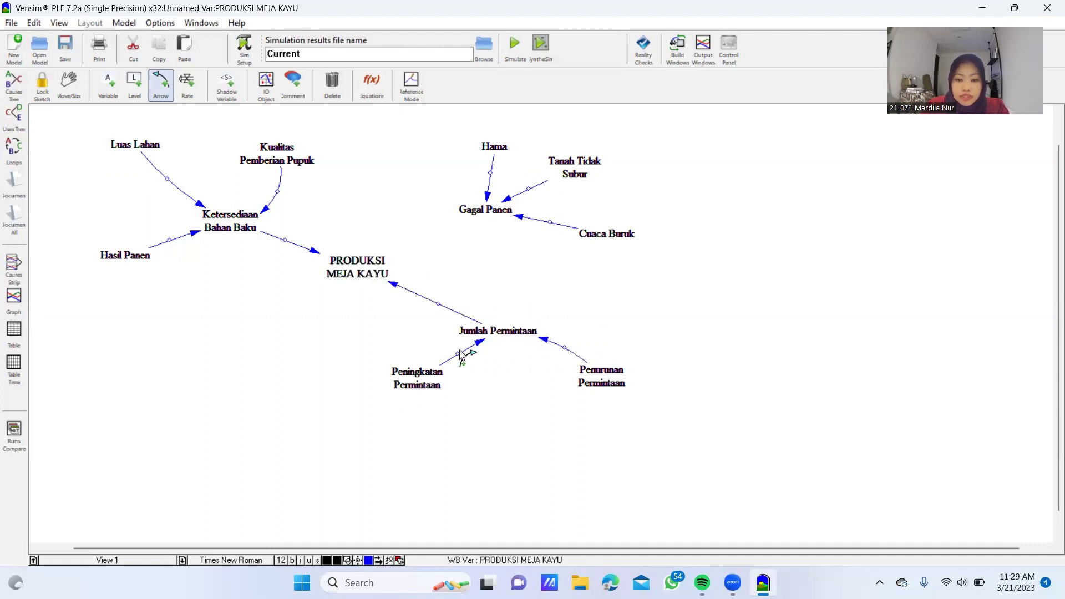
{"action": "left_click_drag", "start_coordinate": [458, 354], "coordinate": [446, 352]}
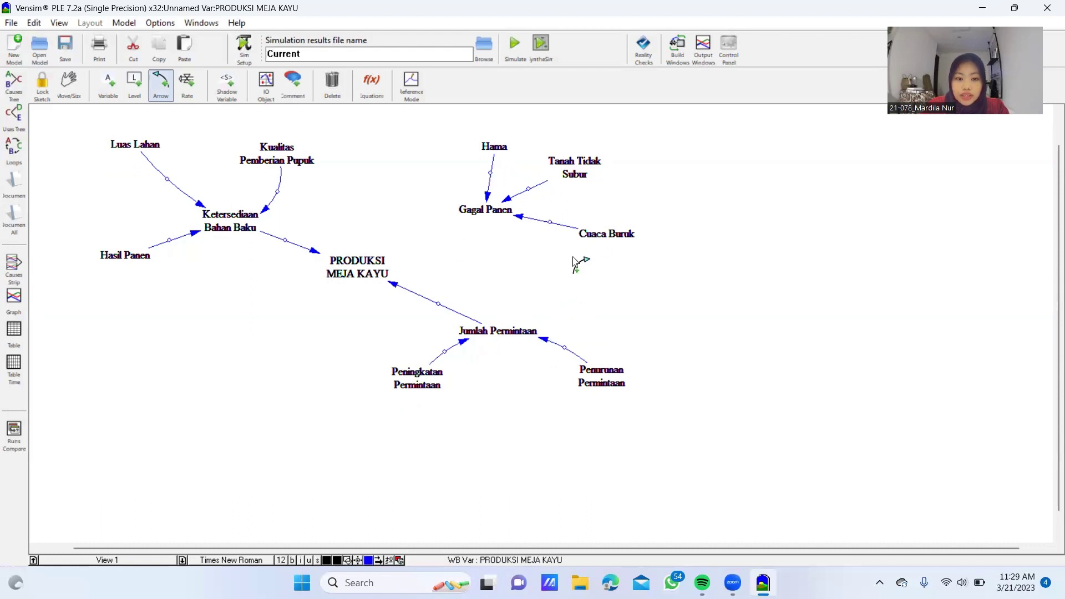
Draw a causal arrow from Gagal Panen to PRODUKSI MEJA KAYU and delete it again
{"action": "left_click", "coordinate": [494, 213]}
{"action": "left_click", "coordinate": [353, 265]}
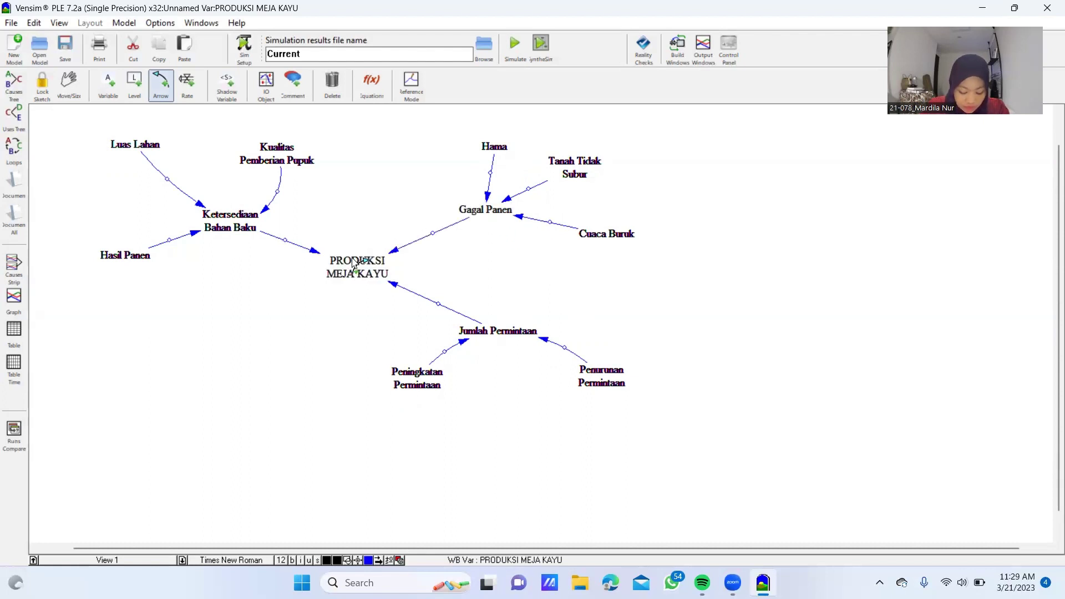
{"action": "left_click", "coordinate": [322, 83]}
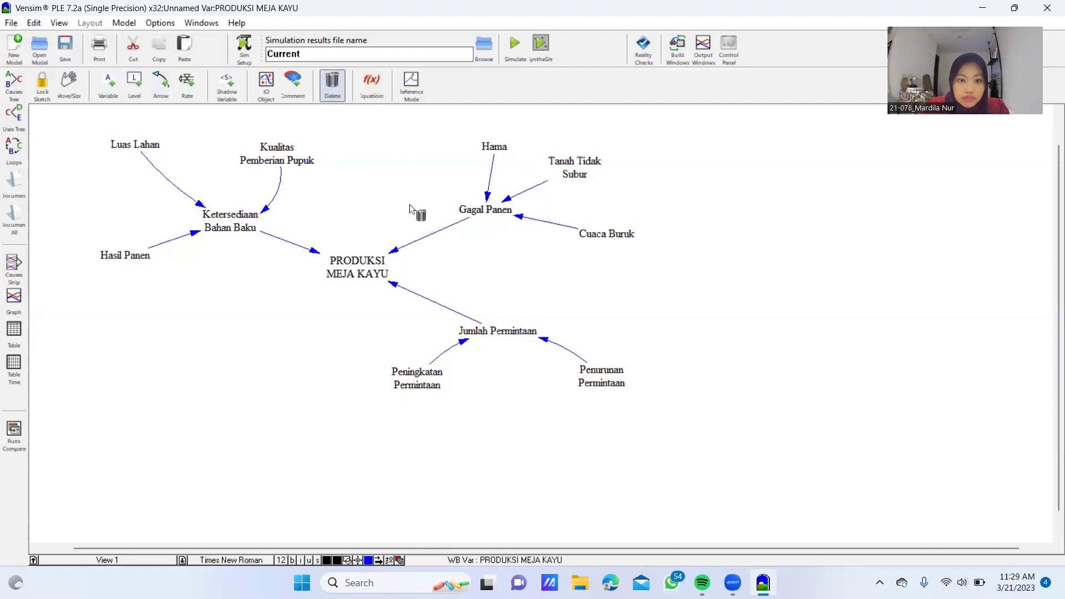
{"action": "left_click", "coordinate": [395, 251]}
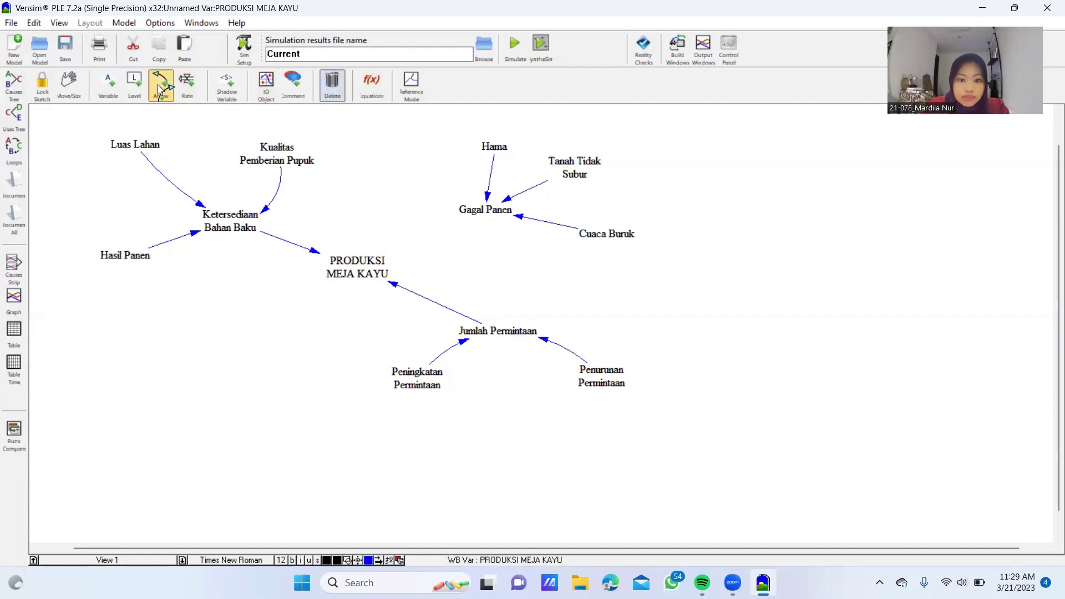
Draw a causal arrow from Gagal Panen to Ketersediaan Bahan Baku and curve it slightly upward
{"action": "left_click", "coordinate": [161, 85]}
{"action": "left_click", "coordinate": [477, 213]}
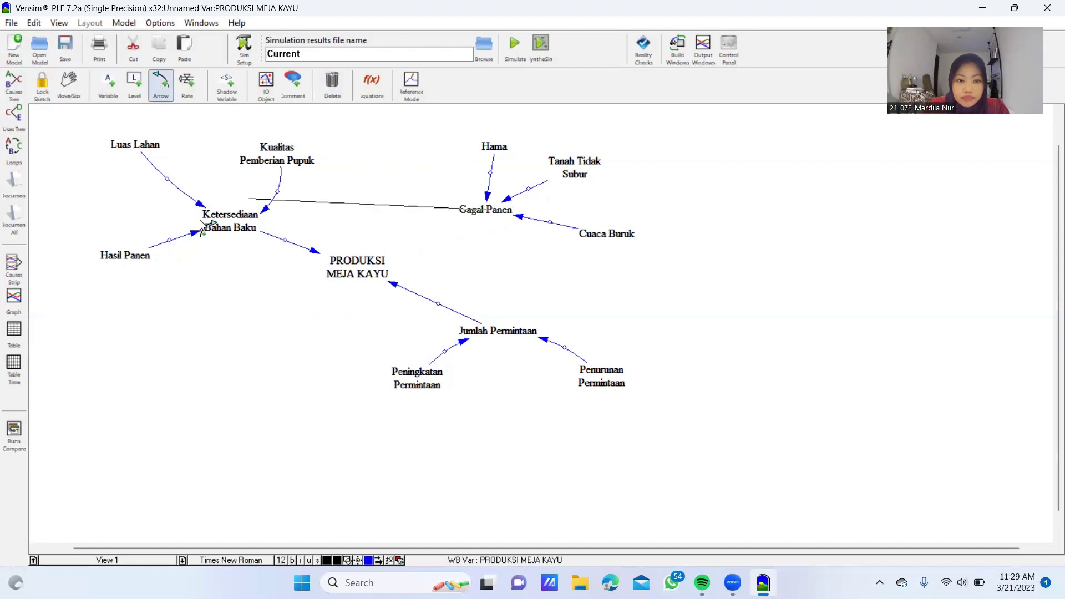
{"action": "left_click", "coordinate": [229, 233]}
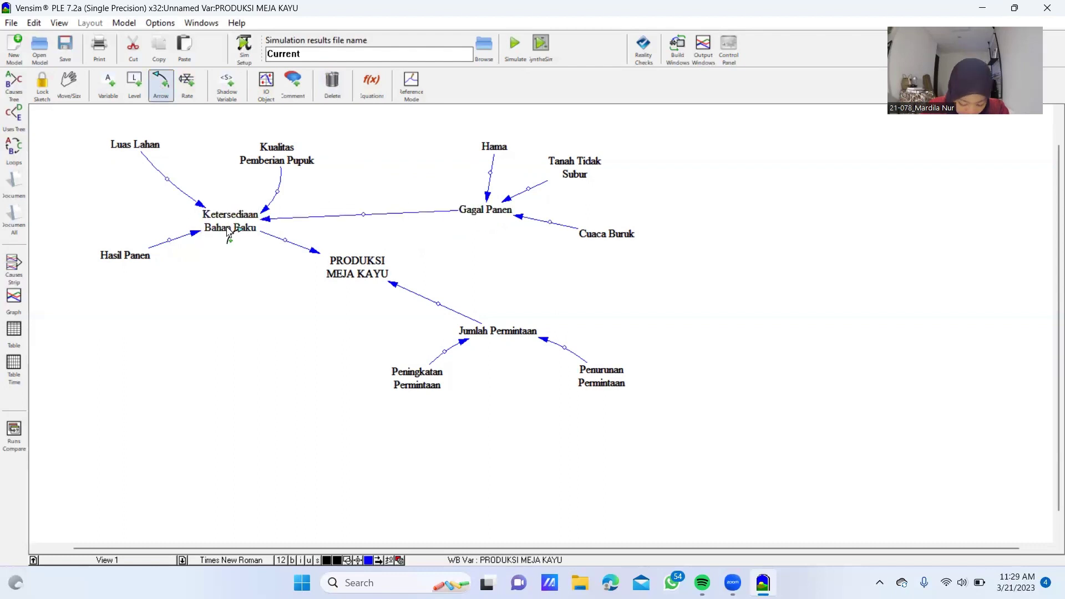
{"action": "left_click_drag", "start_coordinate": [363, 214], "coordinate": [361, 207]}
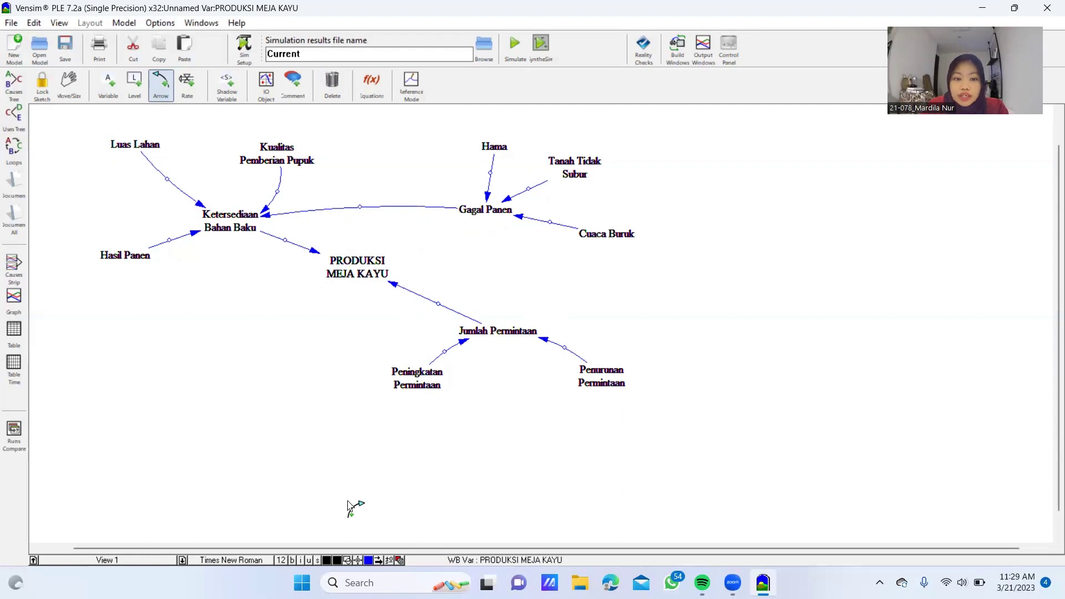
{"action": "left_click", "coordinate": [369, 560]}
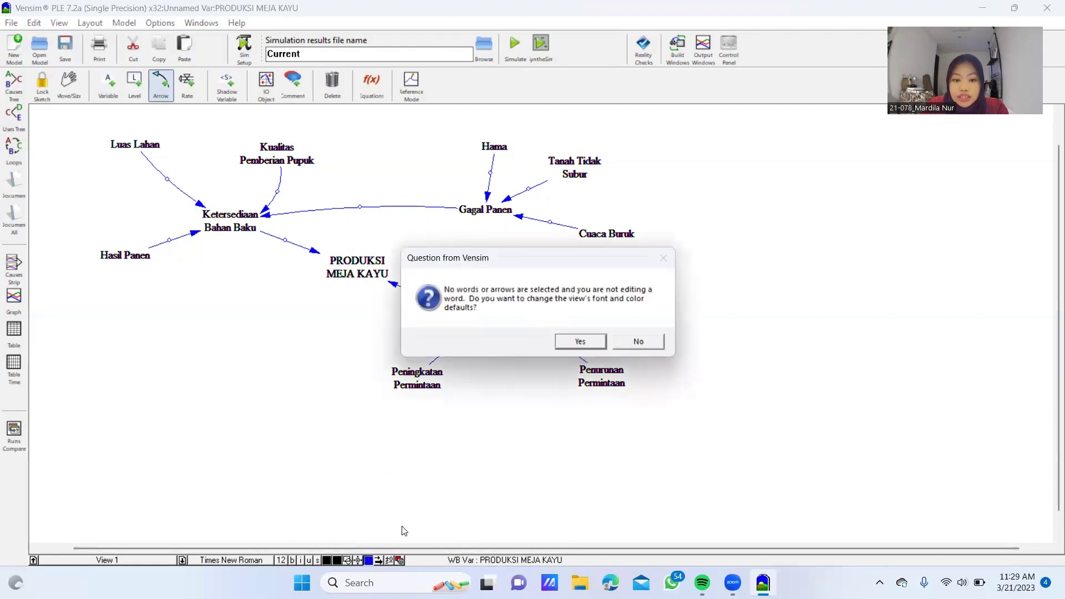
{"action": "left_click", "coordinate": [603, 341]}
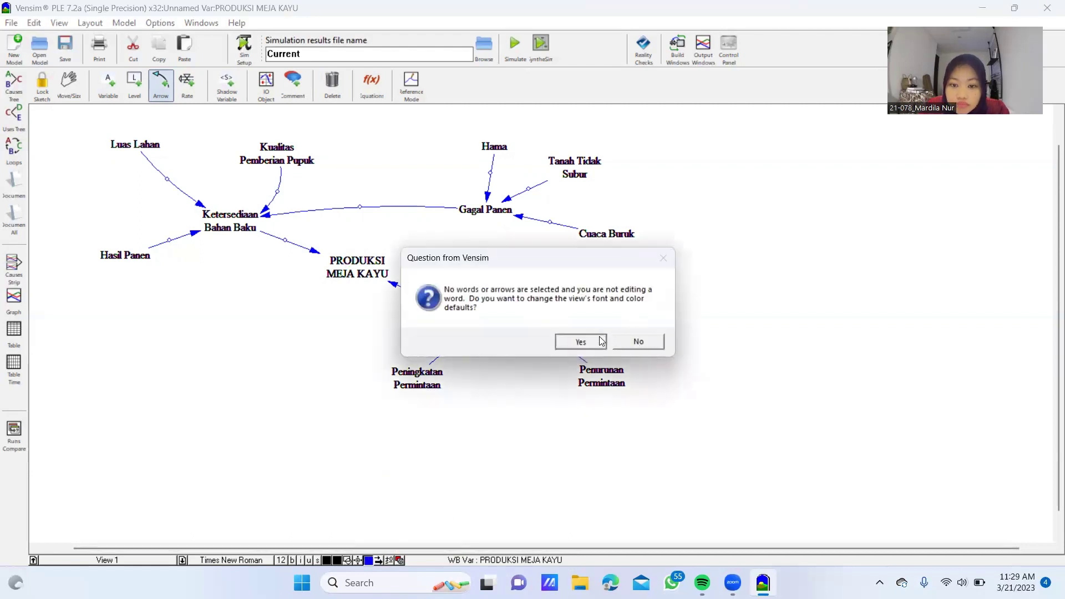
{"action": "left_click", "coordinate": [188, 220]}
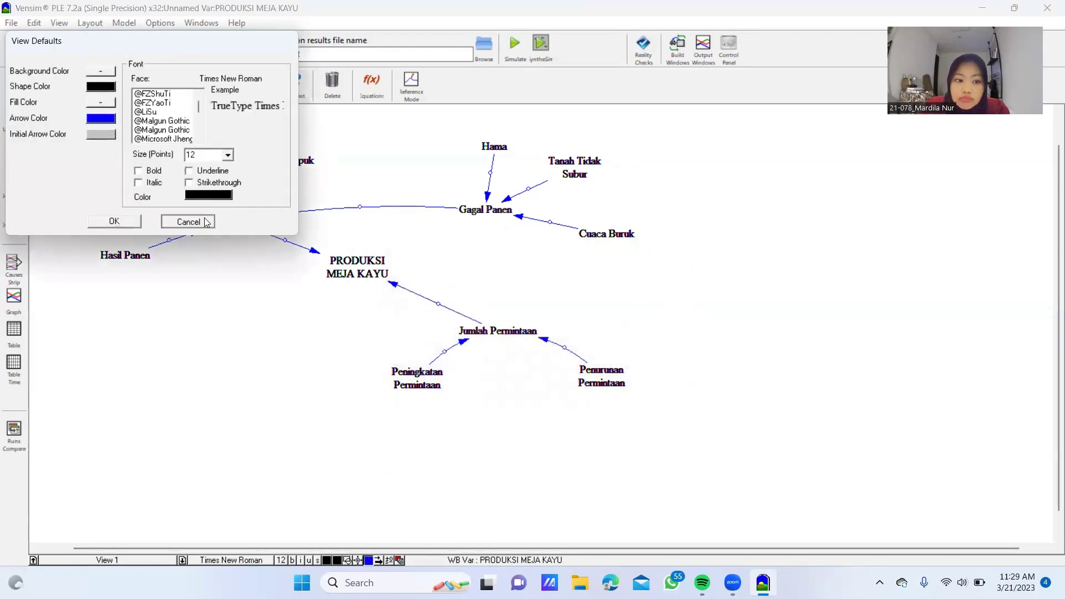
Select the whole diagram and recolor all its arrows light pink
{"action": "key", "text": "ctrl+a"}
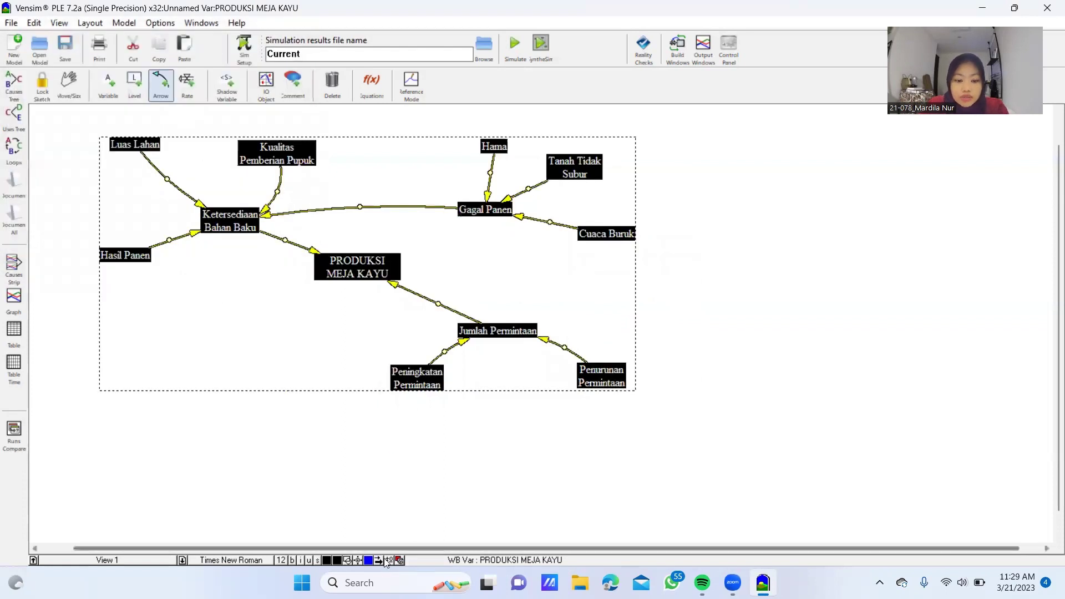
{"action": "left_click", "coordinate": [368, 560]}
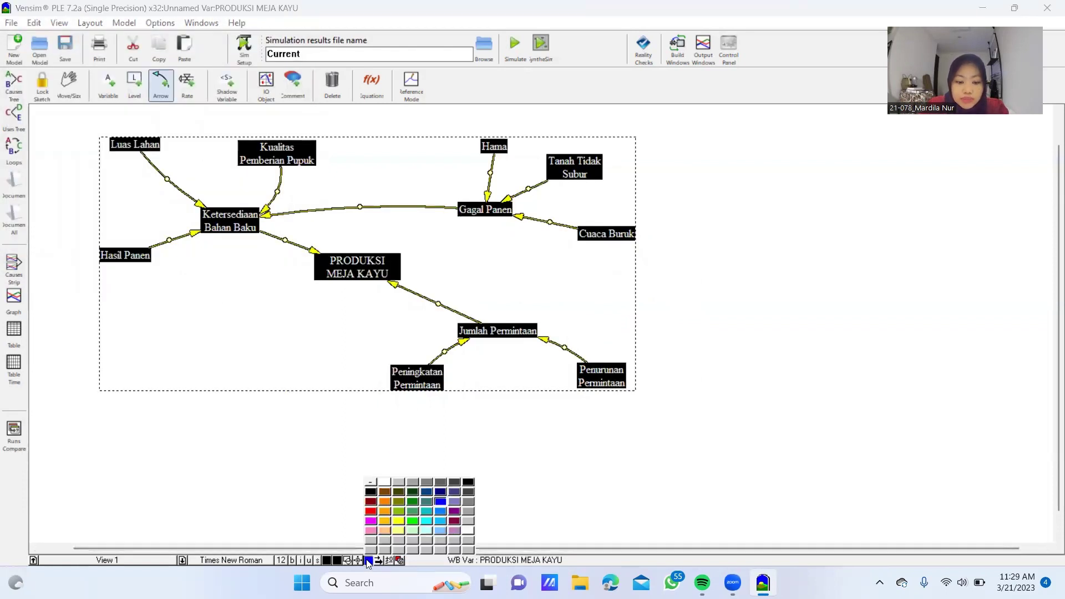
{"action": "left_click", "coordinate": [371, 532]}
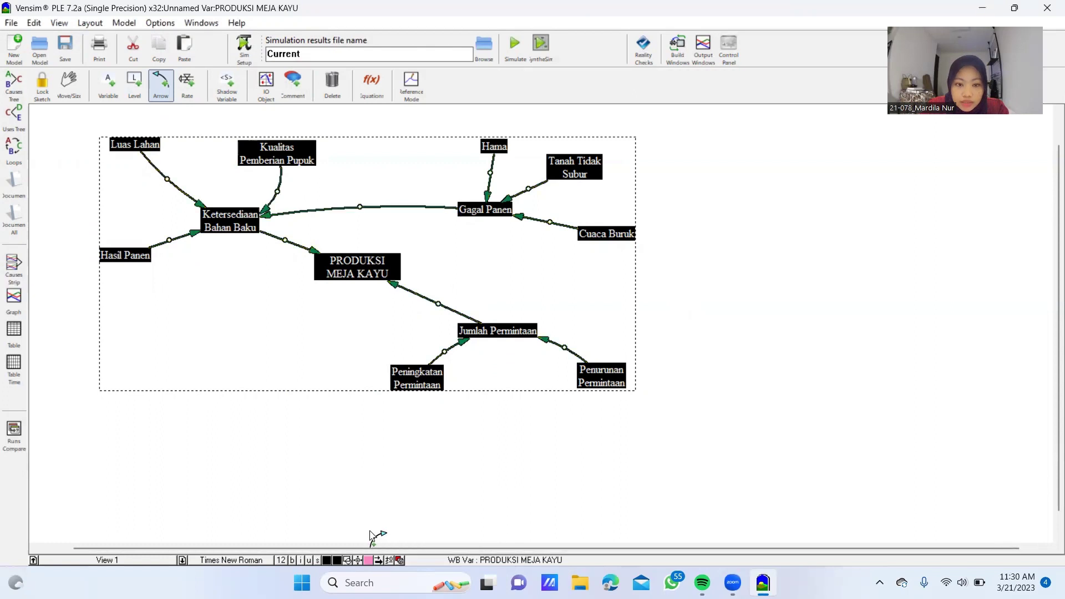
{"action": "left_click", "coordinate": [441, 487]}
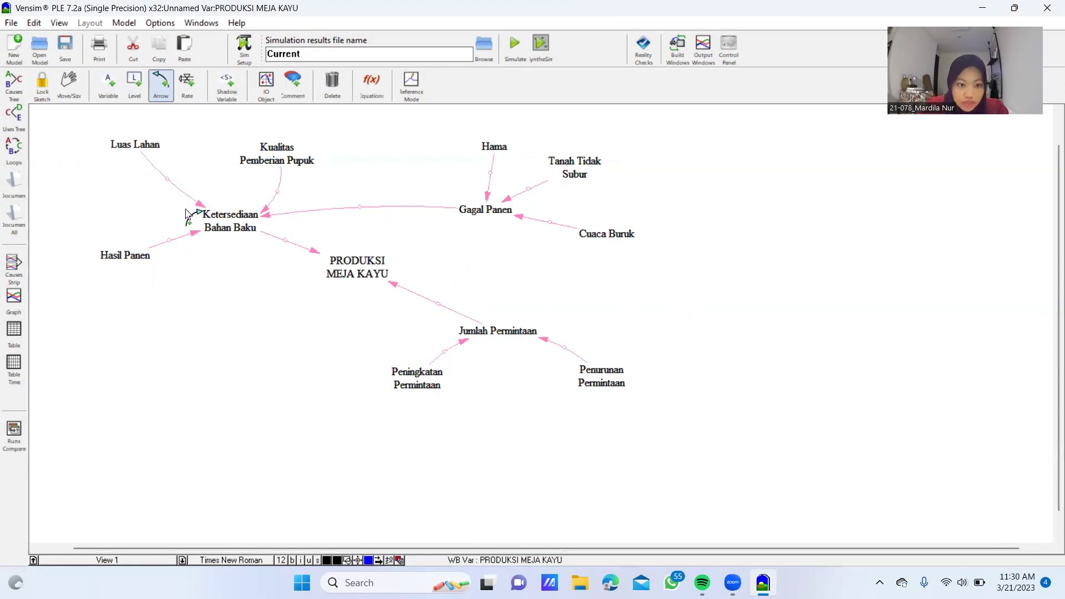
{"action": "left_click", "coordinate": [169, 183]}
{"action": "key", "text": "Delete"}
{"action": "right_click", "coordinate": [169, 183]}
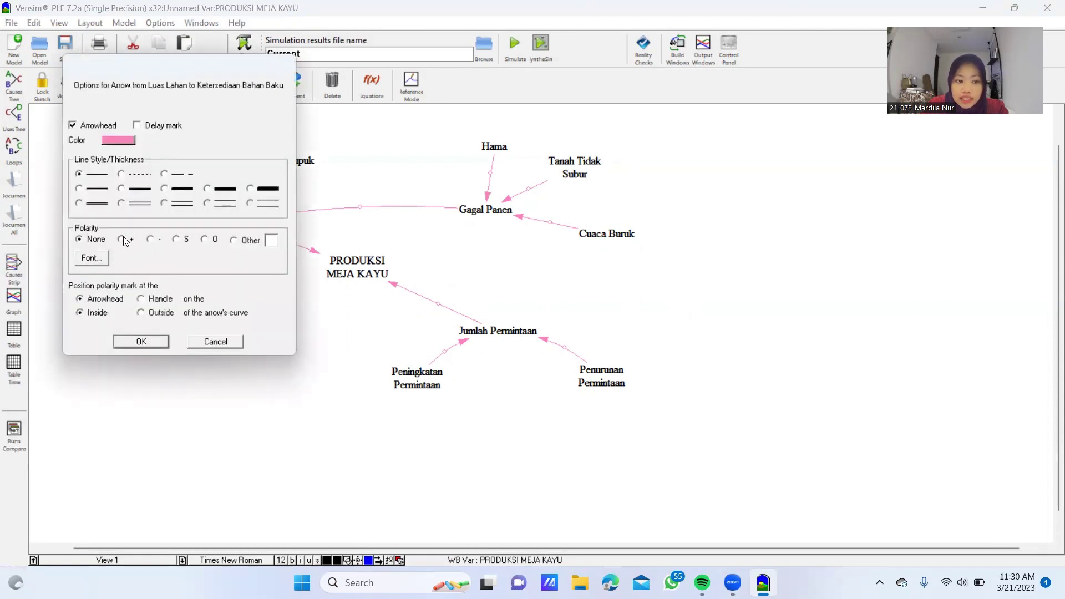
{"action": "left_click", "coordinate": [215, 342]}
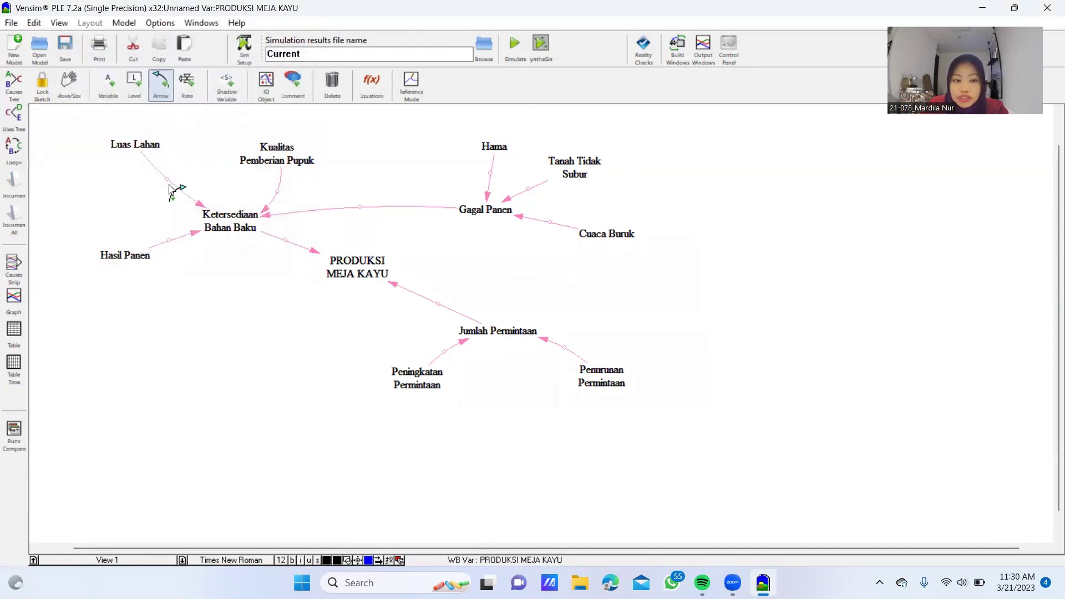
{"action": "left_click_drag", "start_coordinate": [172, 178], "coordinate": [266, 180]}
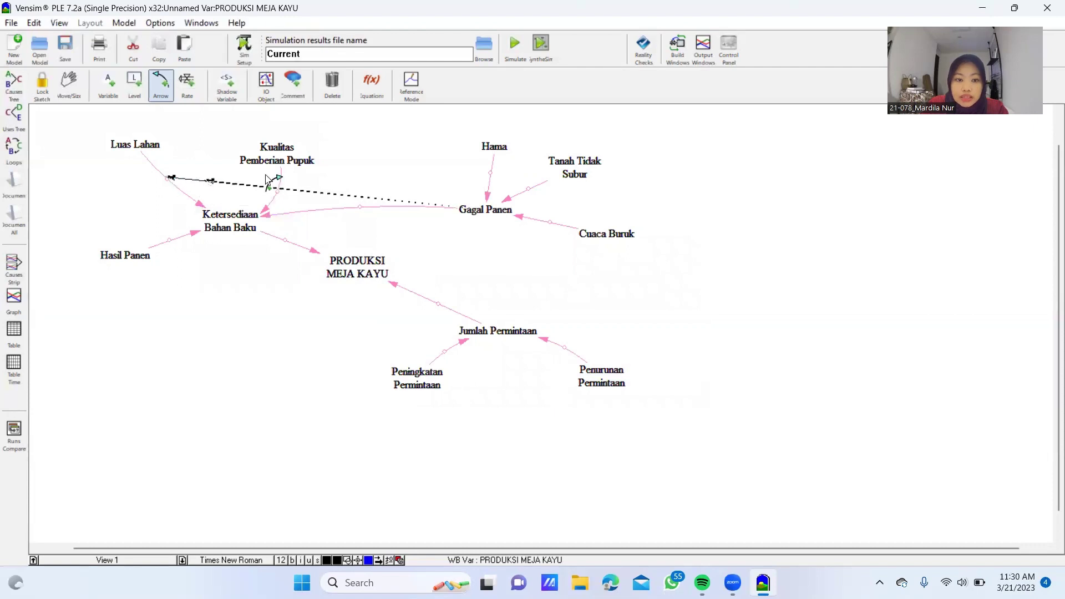
{"action": "left_click", "coordinate": [326, 181]}
{"action": "left_click", "coordinate": [330, 87]}
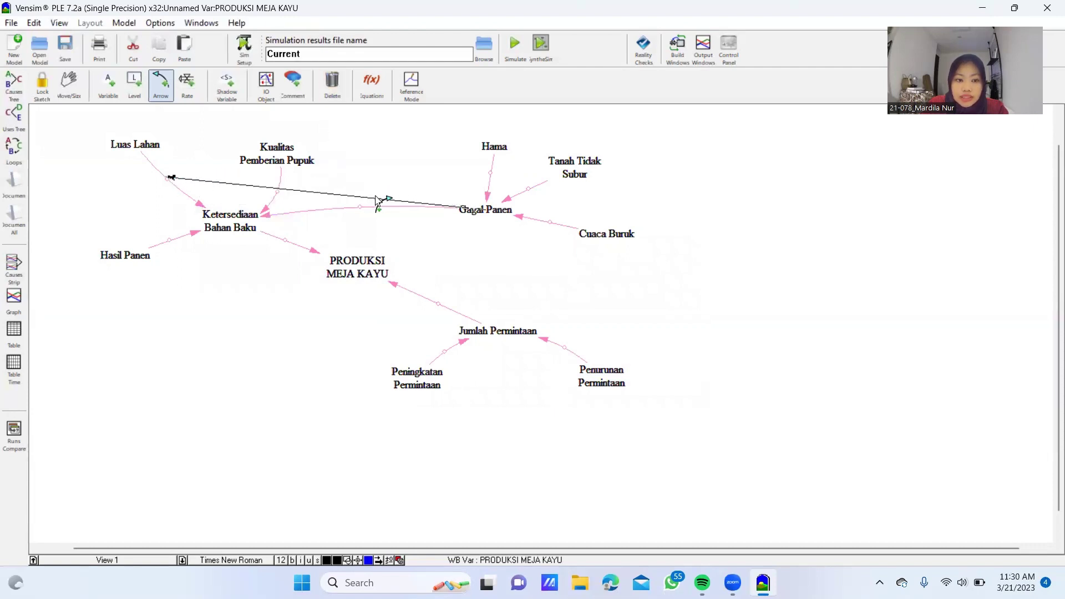
{"action": "left_click", "coordinate": [341, 84]}
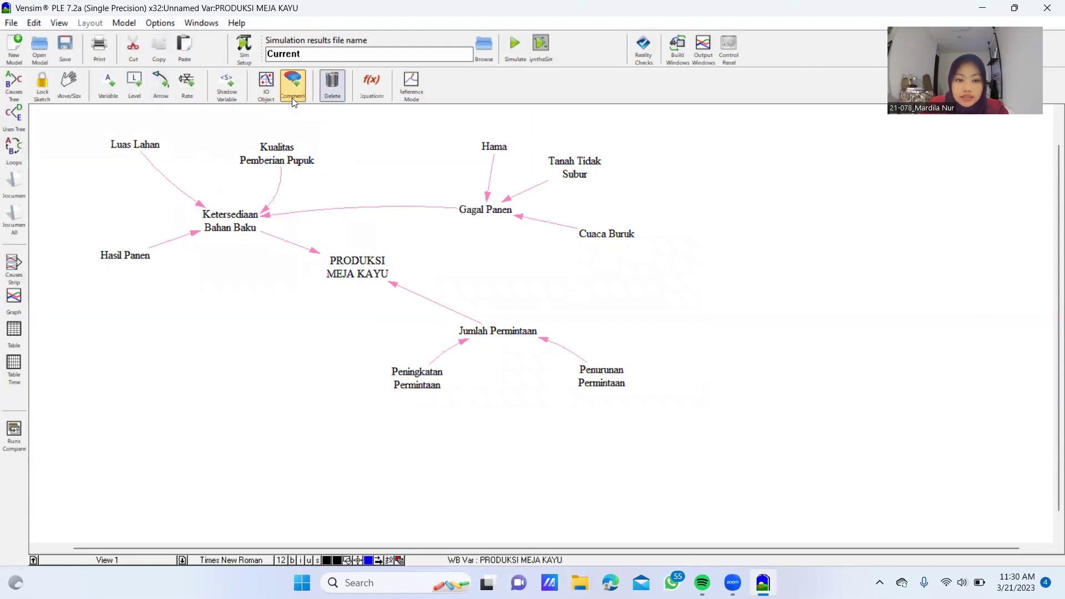
Set a + polarity on the arrows from Luas Lahan, Hasil Panen and Kualitas Pemberian Pupuk to Ketersediaan Bahan Baku
{"action": "left_click", "coordinate": [161, 84]}
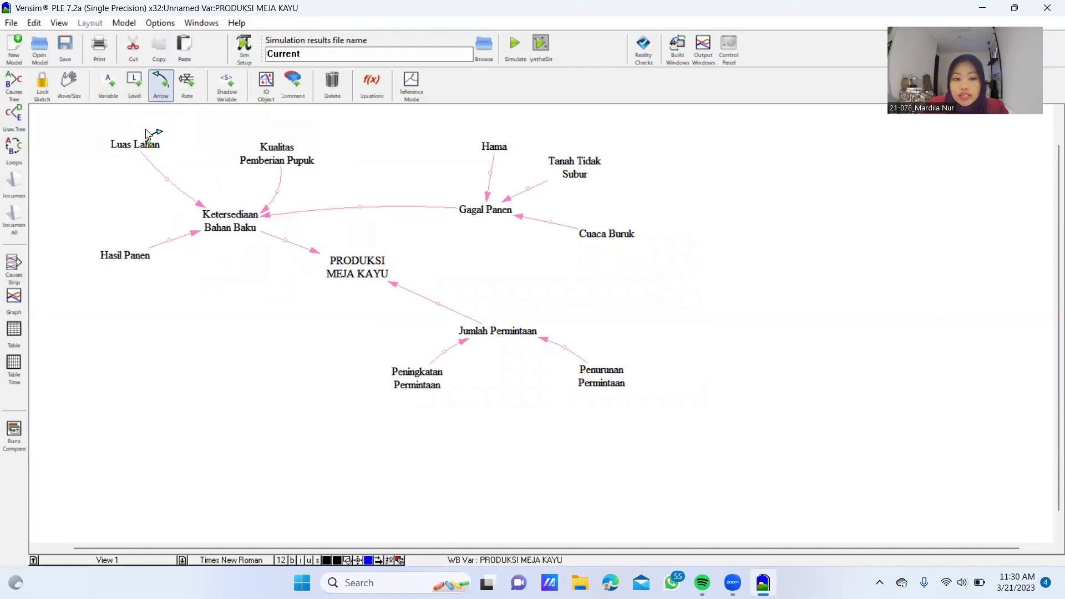
{"action": "right_click", "coordinate": [167, 180]}
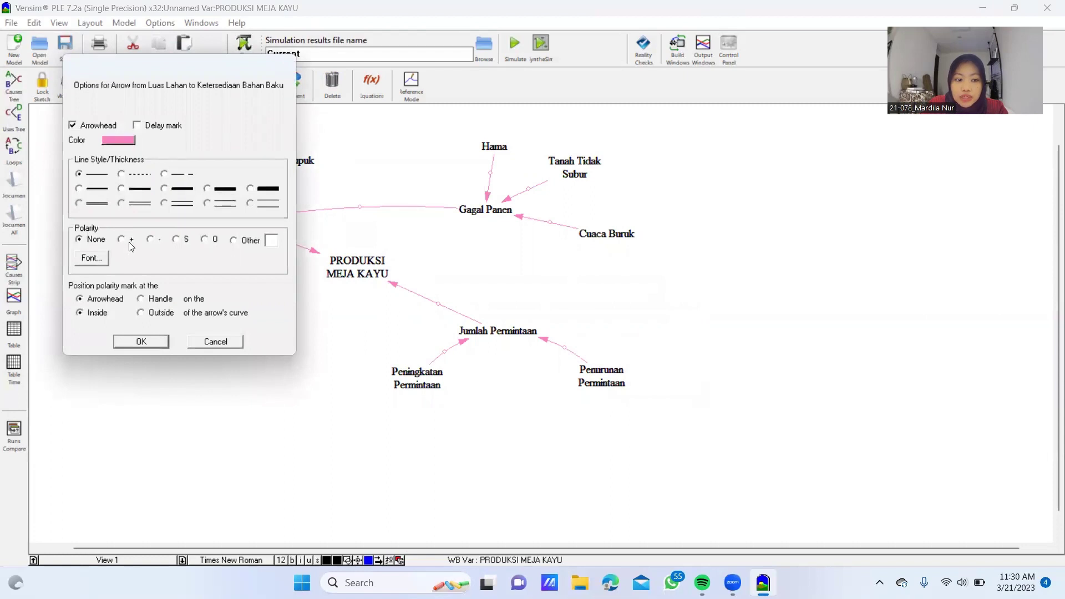
{"action": "left_click", "coordinate": [140, 341]}
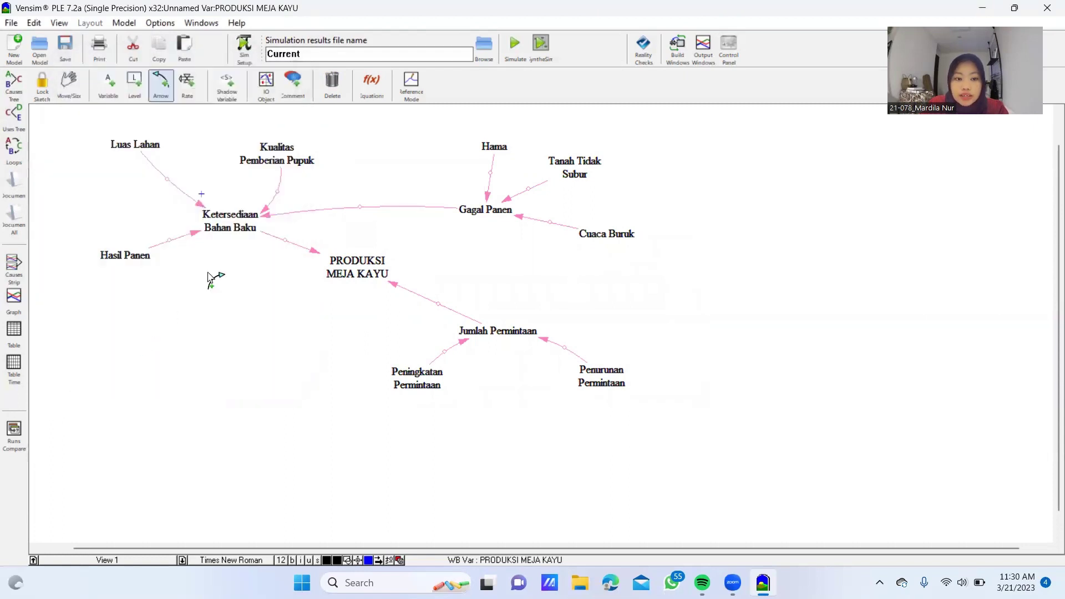
{"action": "right_click", "coordinate": [172, 244]}
{"action": "left_click", "coordinate": [123, 240]}
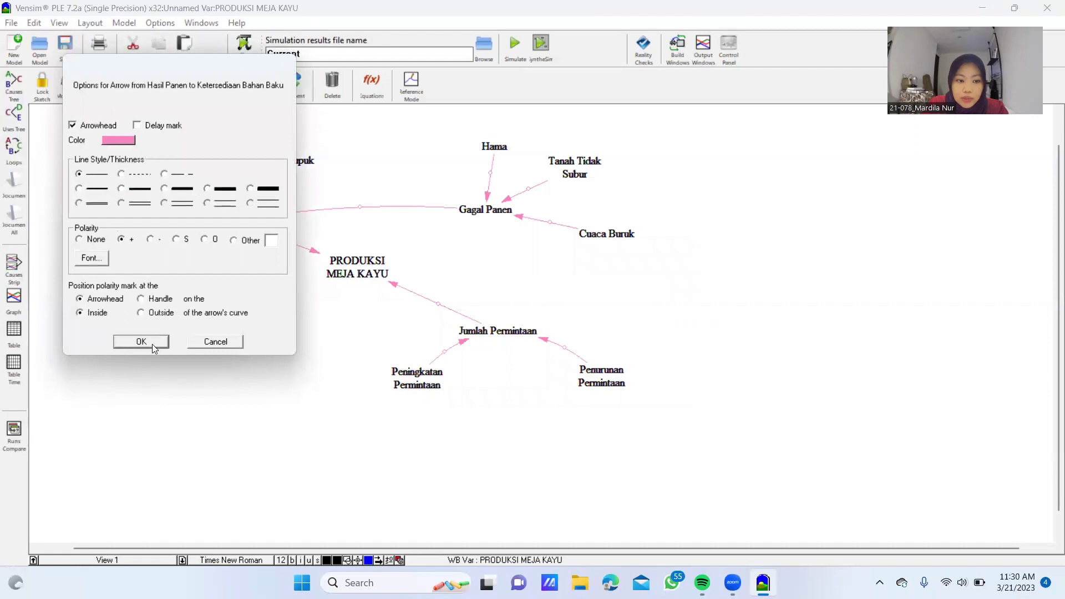
{"action": "left_click", "coordinate": [143, 341]}
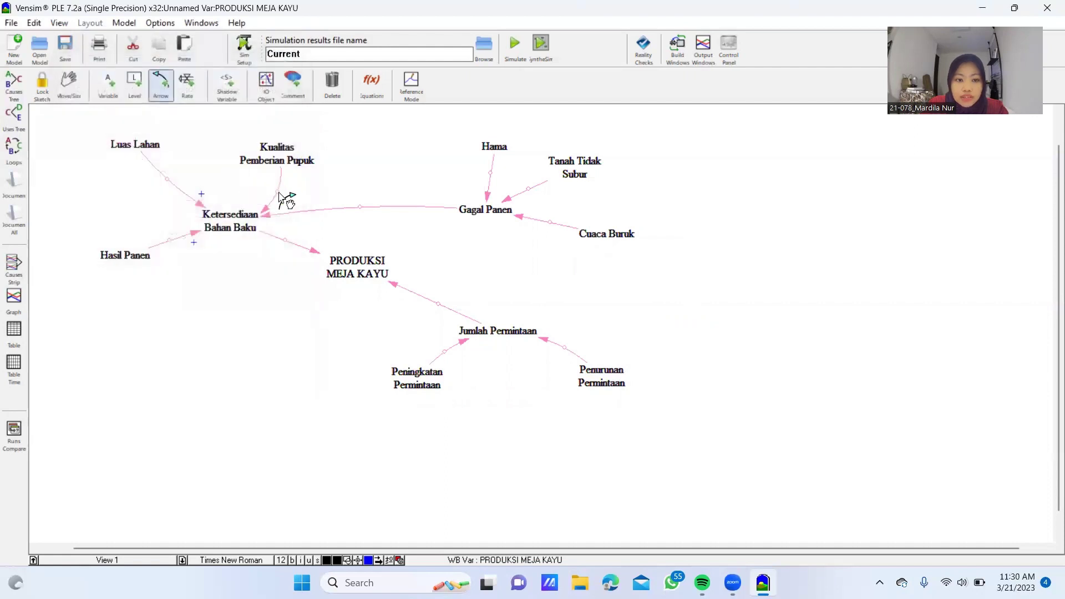
{"action": "right_click", "coordinate": [279, 195]}
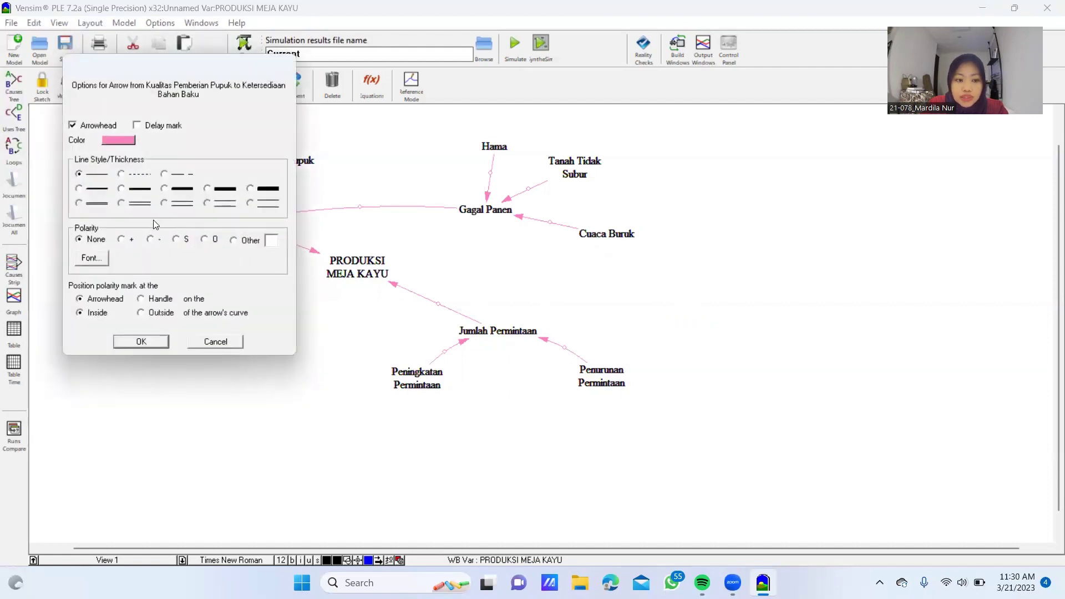
{"action": "left_click", "coordinate": [122, 240]}
{"action": "left_click", "coordinate": [146, 341]}
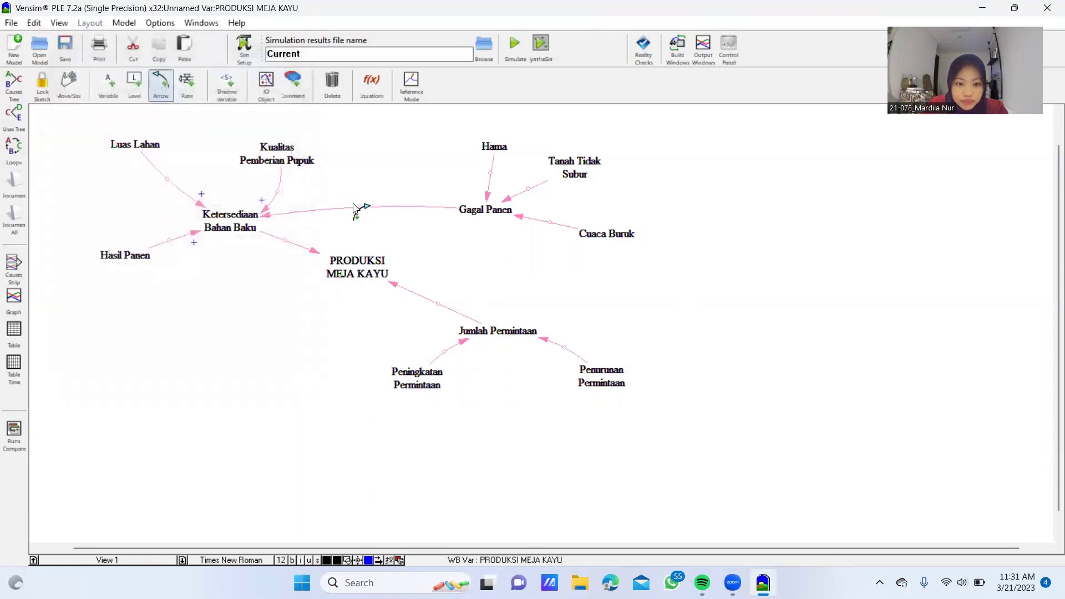
Set a - polarity on the arrow from Gagal Panen to Ketersediaan Bahan Baku and a + polarity on the one from Hama to Gagal Panen
{"action": "right_click", "coordinate": [366, 216]}
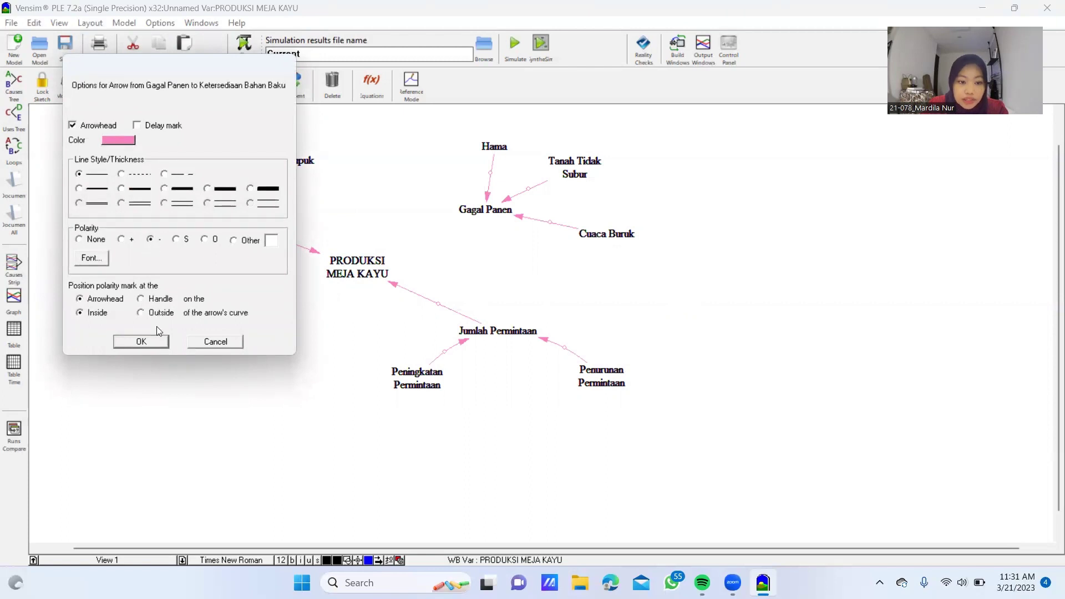
{"action": "left_click", "coordinate": [141, 341]}
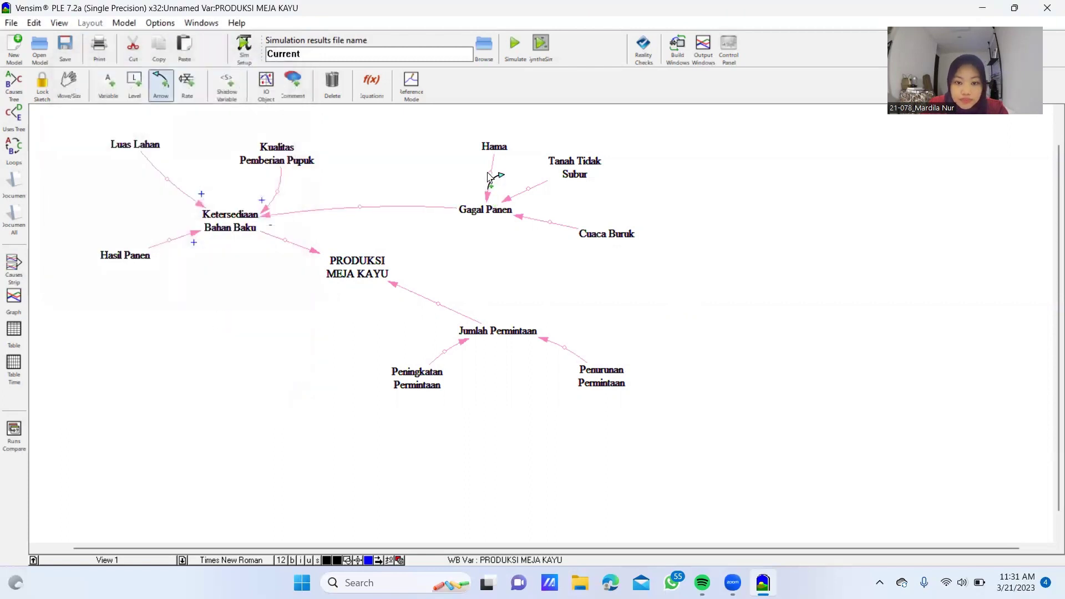
{"action": "right_click", "coordinate": [492, 175]}
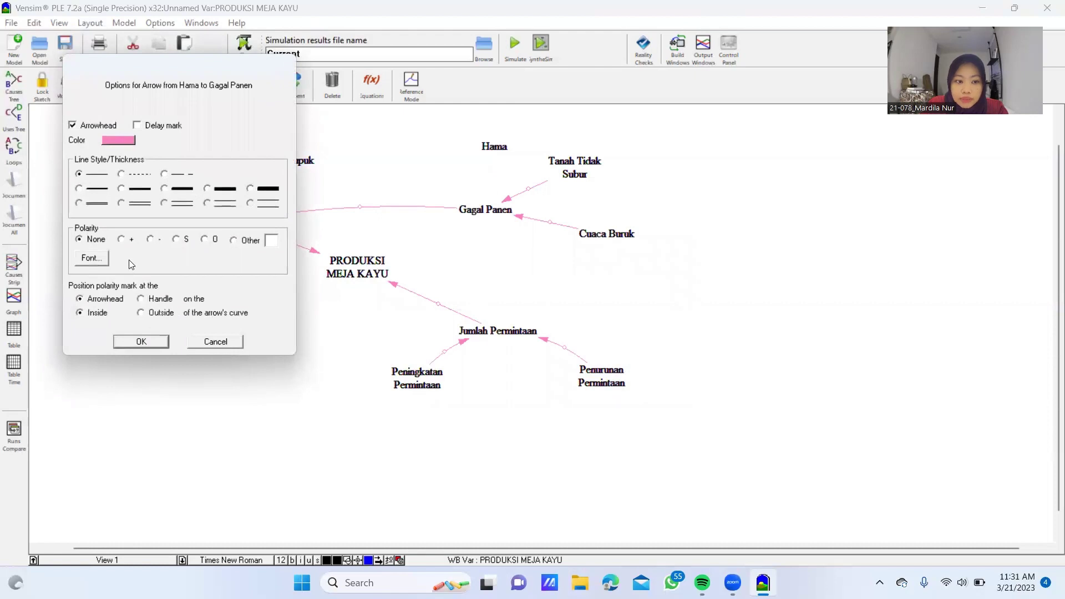
{"action": "left_click", "coordinate": [157, 340]}
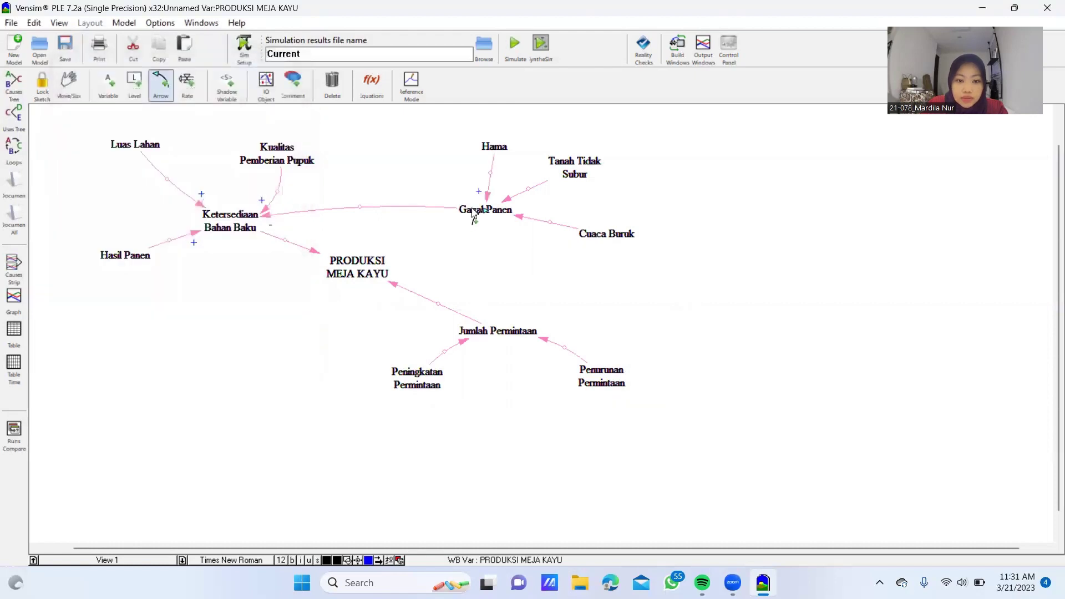
Set a + polarity on the arrows from Tanah Tidak Subur and Cuaca Buruk to Gagal Panen
{"action": "right_click", "coordinate": [534, 195]}
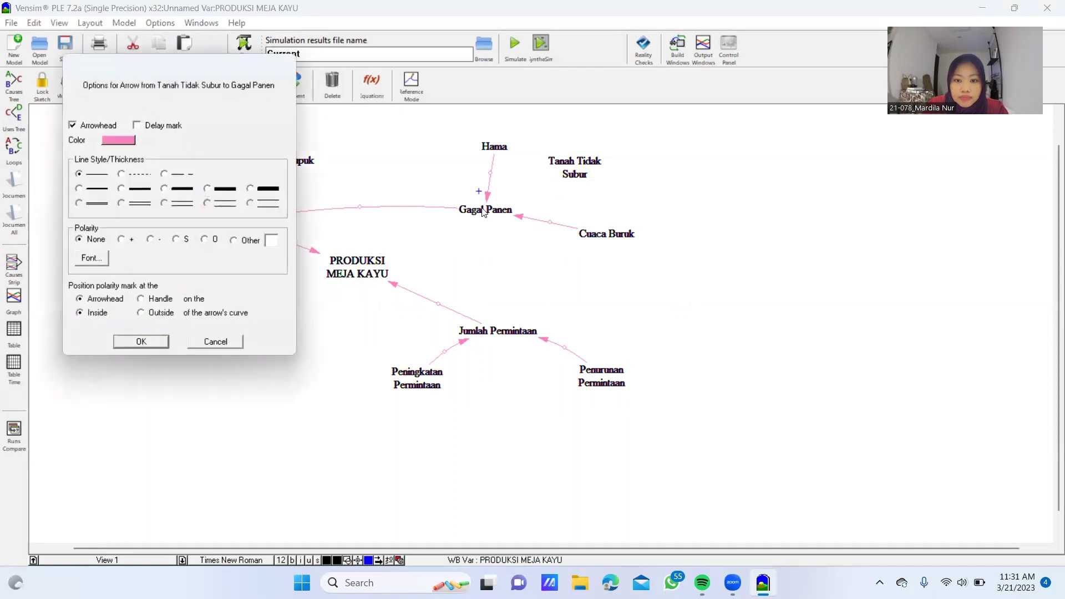
{"action": "left_click", "coordinate": [122, 240]}
{"action": "left_click", "coordinate": [165, 340]}
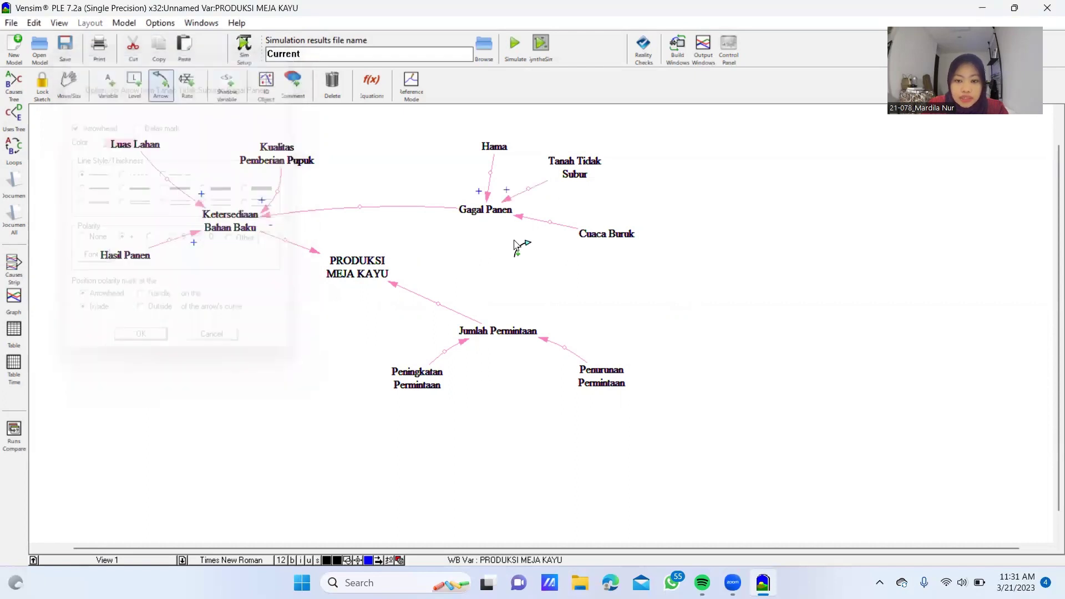
{"action": "right_click", "coordinate": [552, 223]}
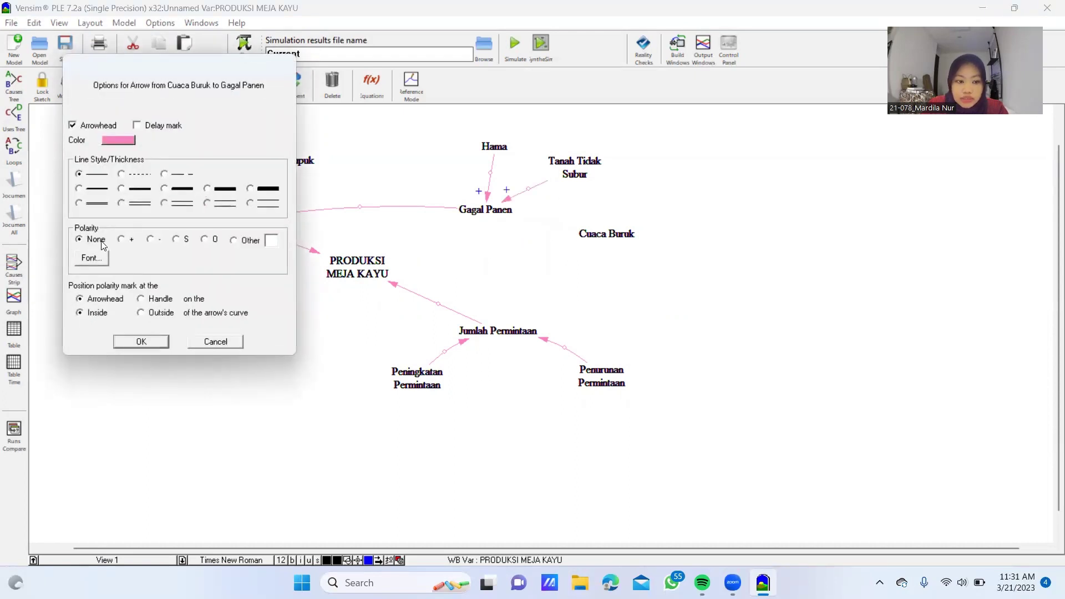
{"action": "left_click", "coordinate": [143, 341]}
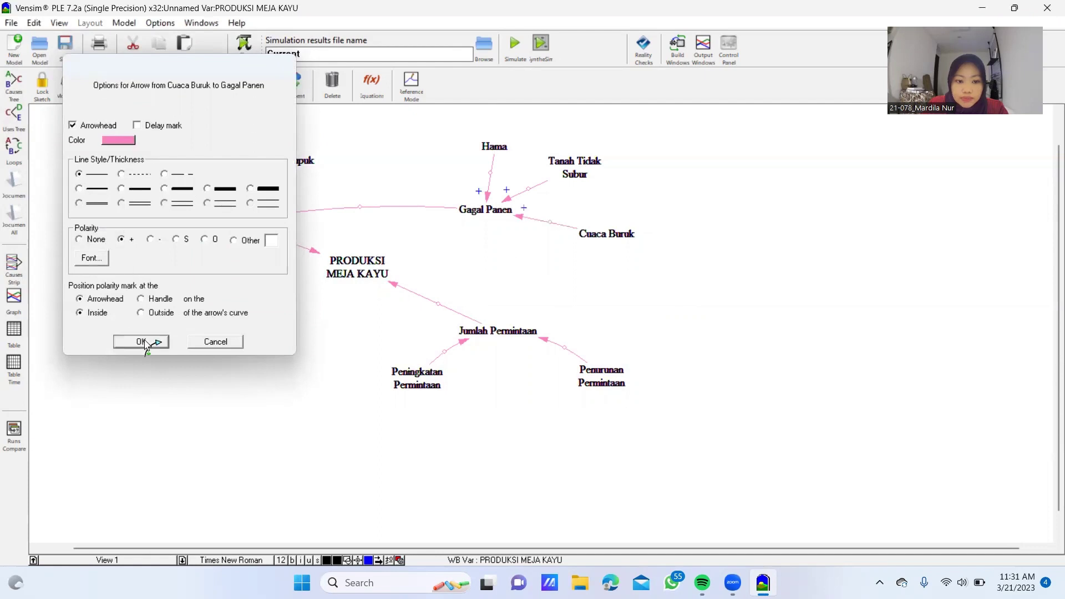
Set a - polarity on the arrow from Penurunan Permintaan to Jumlah Permintaan and a + polarity on the one from Peningkatan Permintaan
{"action": "right_click", "coordinate": [566, 348]}
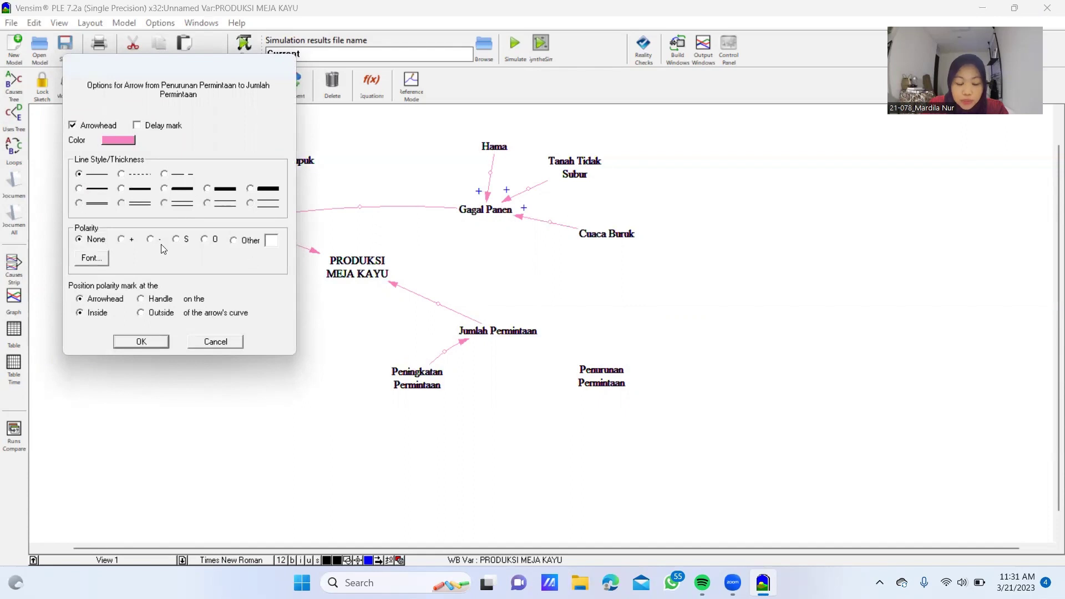
{"action": "left_click", "coordinate": [152, 240]}
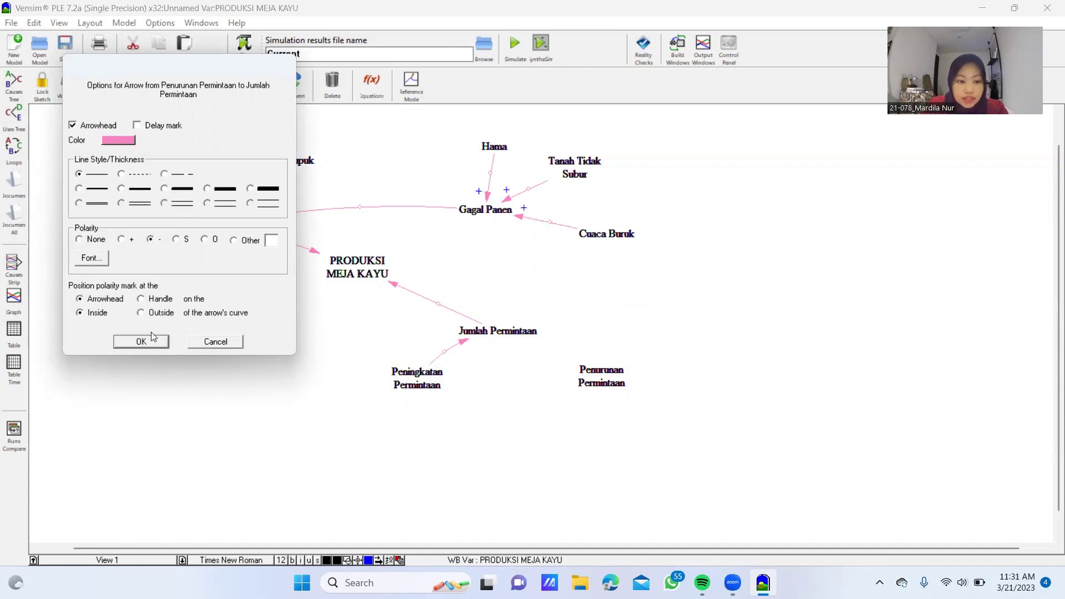
{"action": "left_click", "coordinate": [142, 341]}
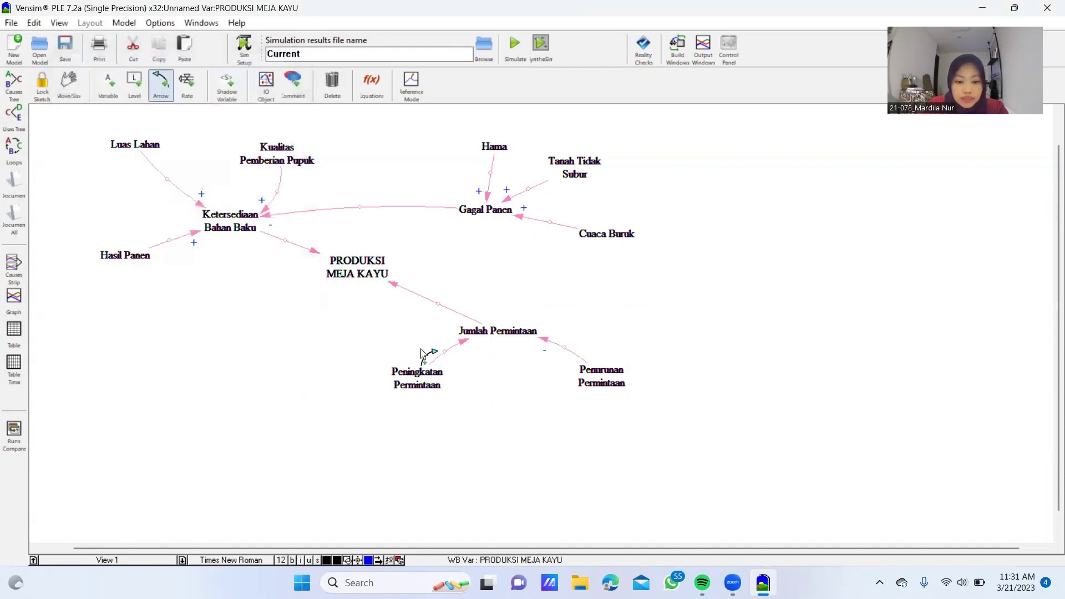
{"action": "right_click", "coordinate": [449, 352]}
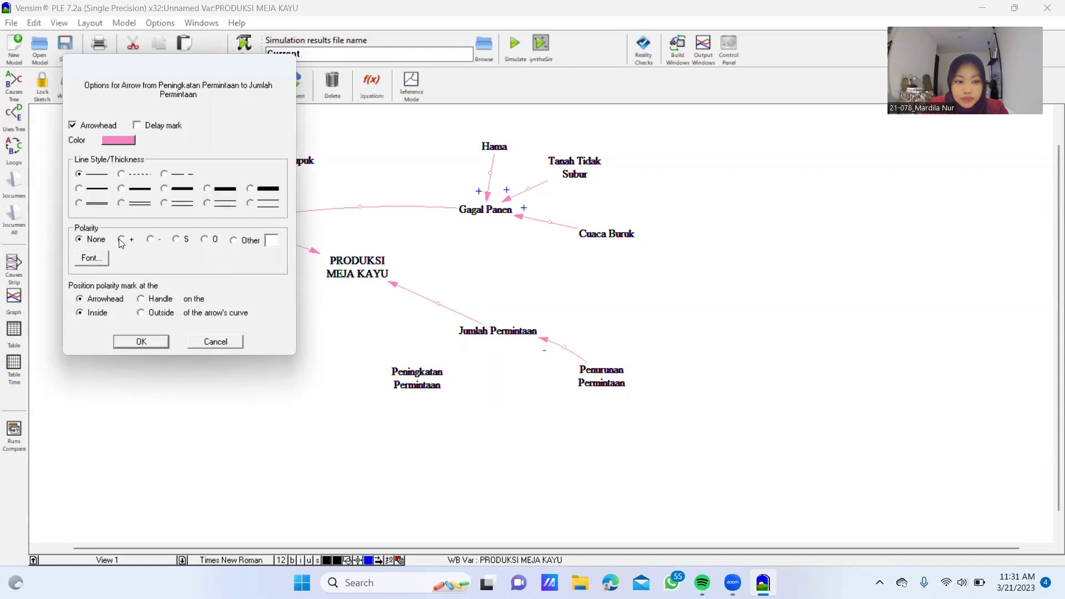
{"action": "left_click", "coordinate": [142, 341]}
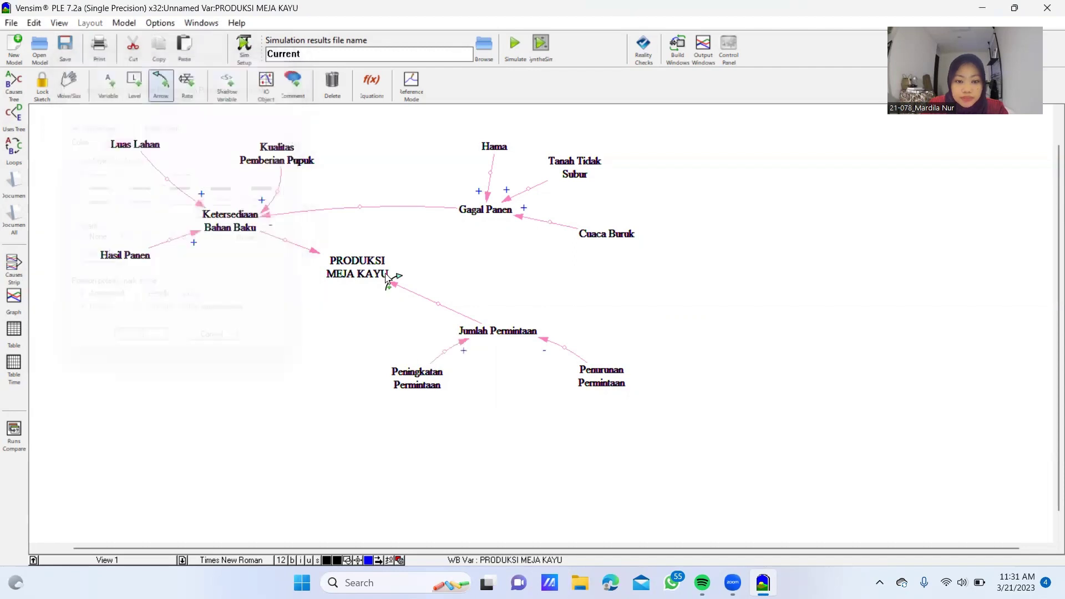
Set a - polarity on the arrow from Jumlah Permintaan to PRODUKSI MEJA KAYU and assign the polarity of the Ketersediaan Bahan Baku arrow
{"action": "right_click", "coordinate": [445, 310]}
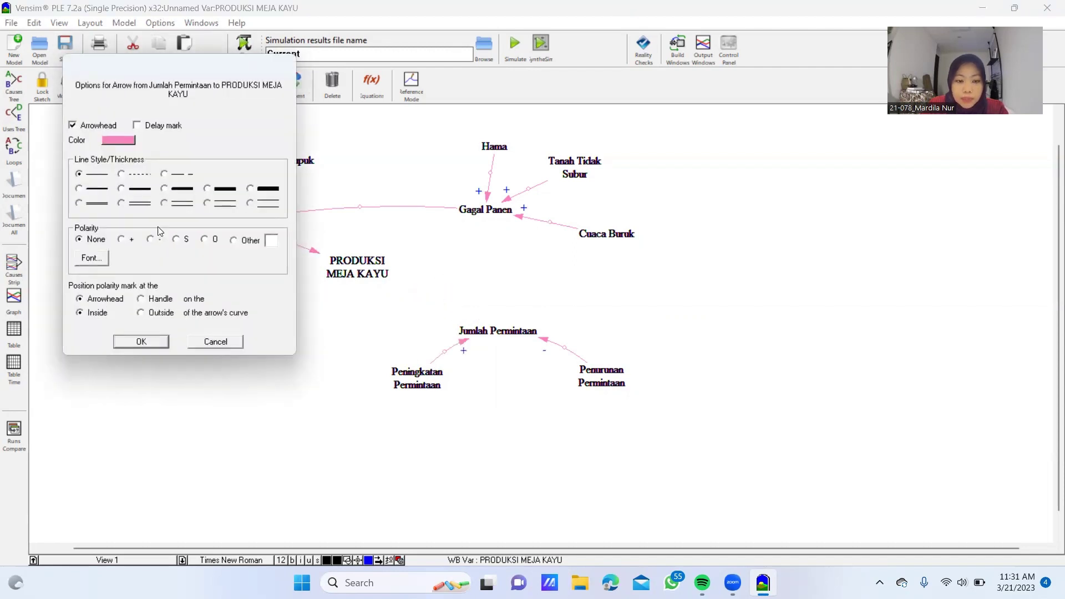
{"action": "left_click", "coordinate": [122, 239]}
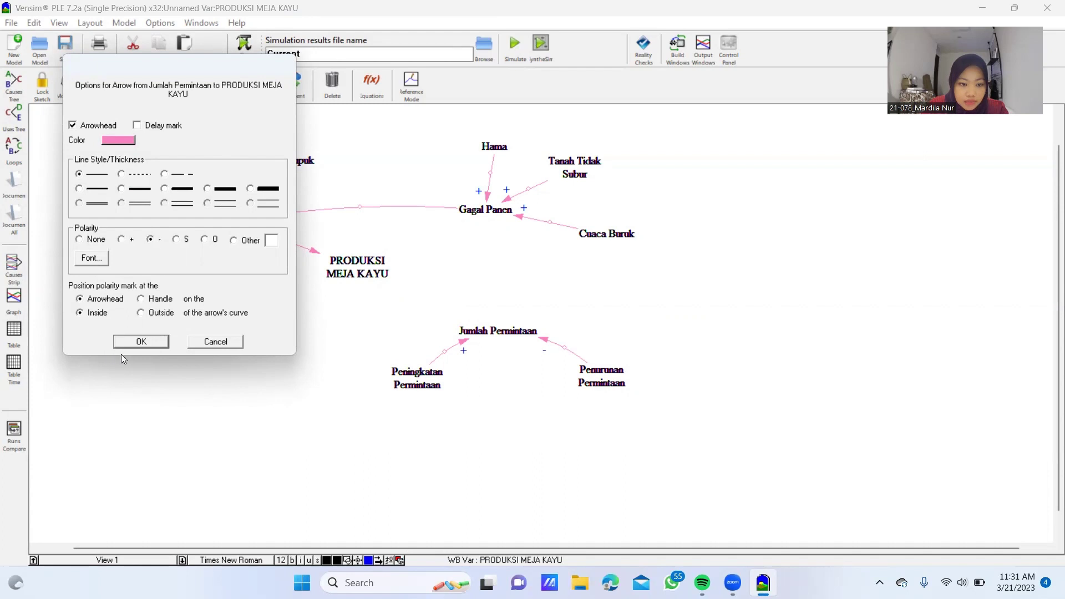
{"action": "left_click", "coordinate": [128, 342]}
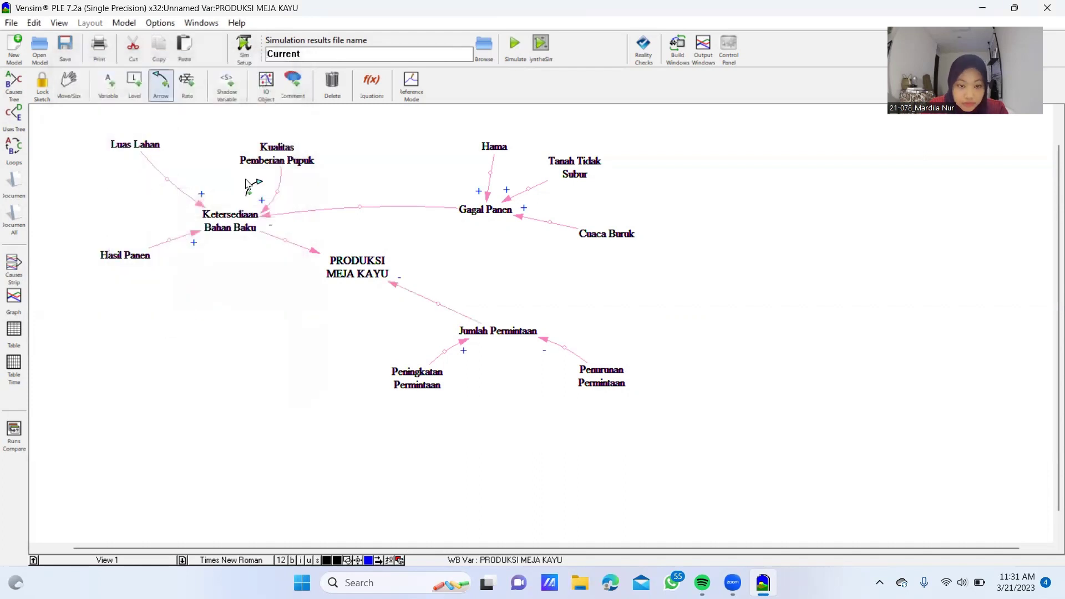
{"action": "key", "text": "Delete"}
{"action": "right_click", "coordinate": [288, 243]}
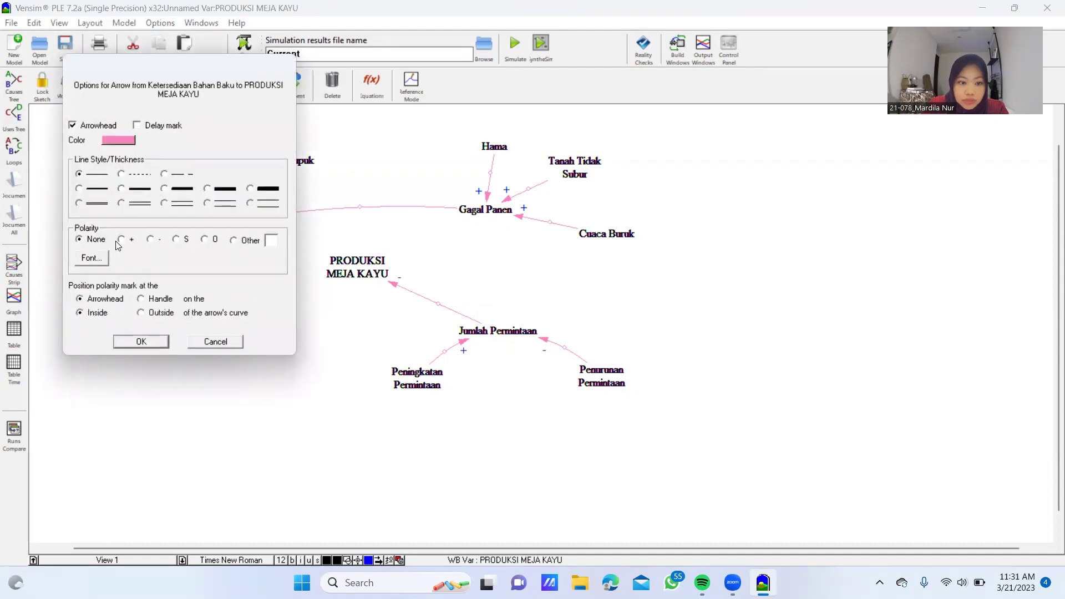
{"action": "left_click", "coordinate": [154, 343]}
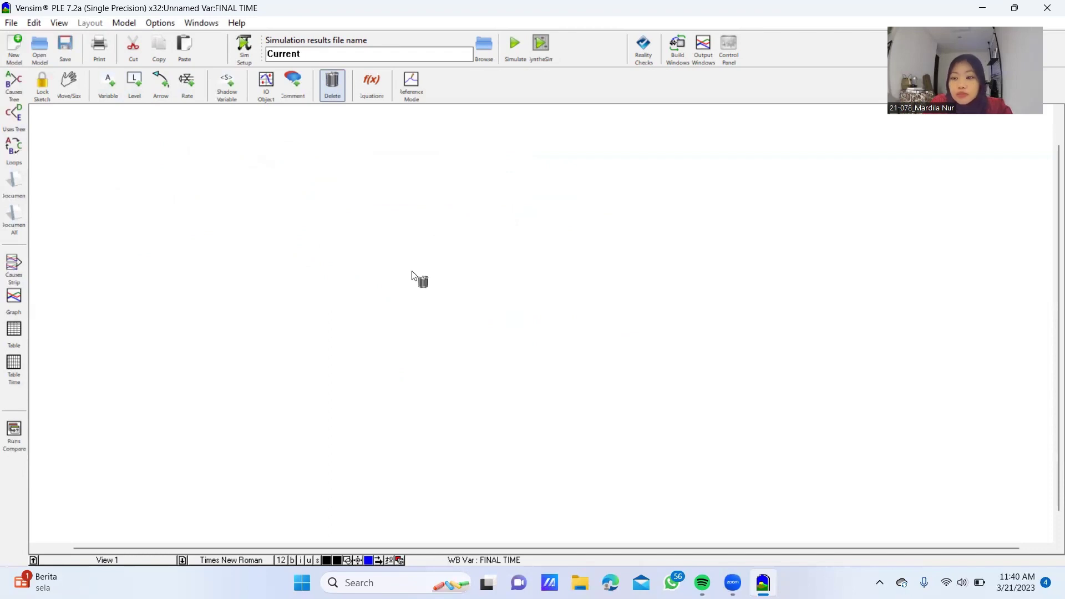
Add a level named Produksi Meja Kayu on the empty sketch and widen its box so the name fits on one line
{"action": "left_click", "coordinate": [143, 86]}
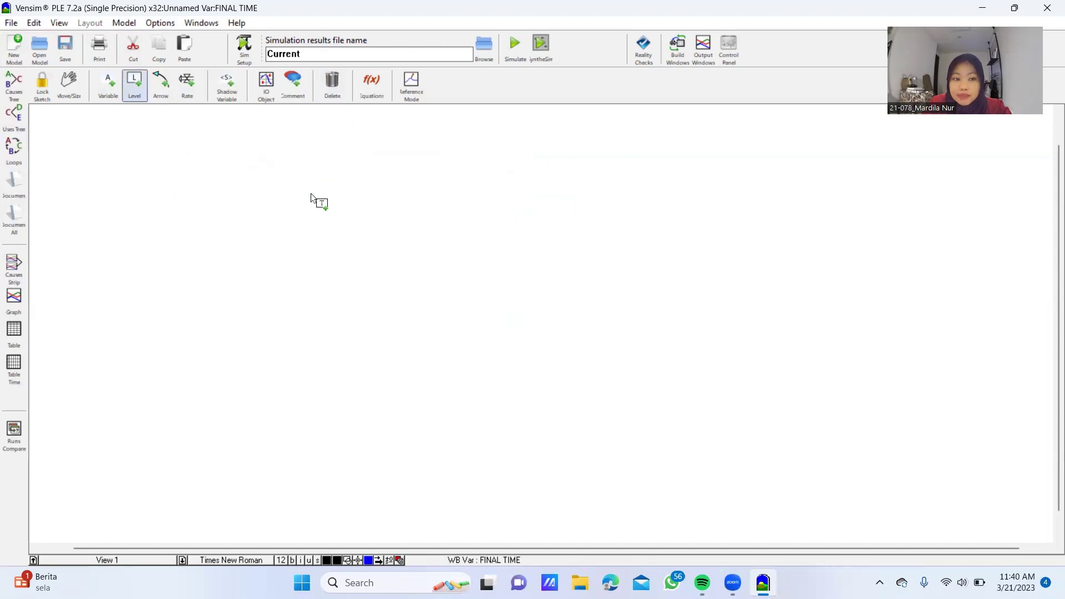
{"action": "left_click", "coordinate": [377, 228]}
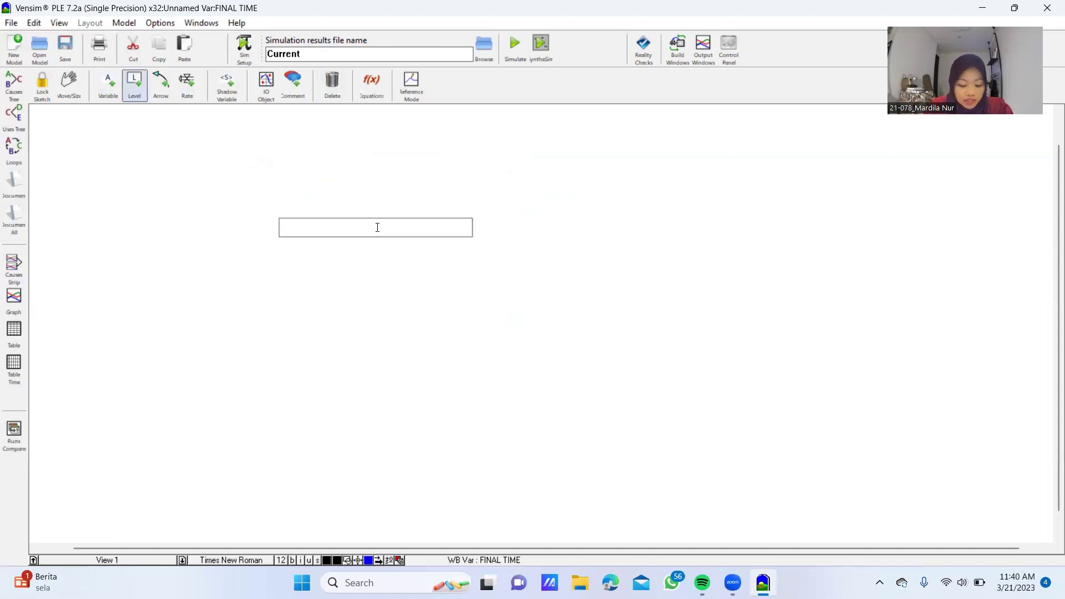
{"action": "type", "text": "Produksi M"}
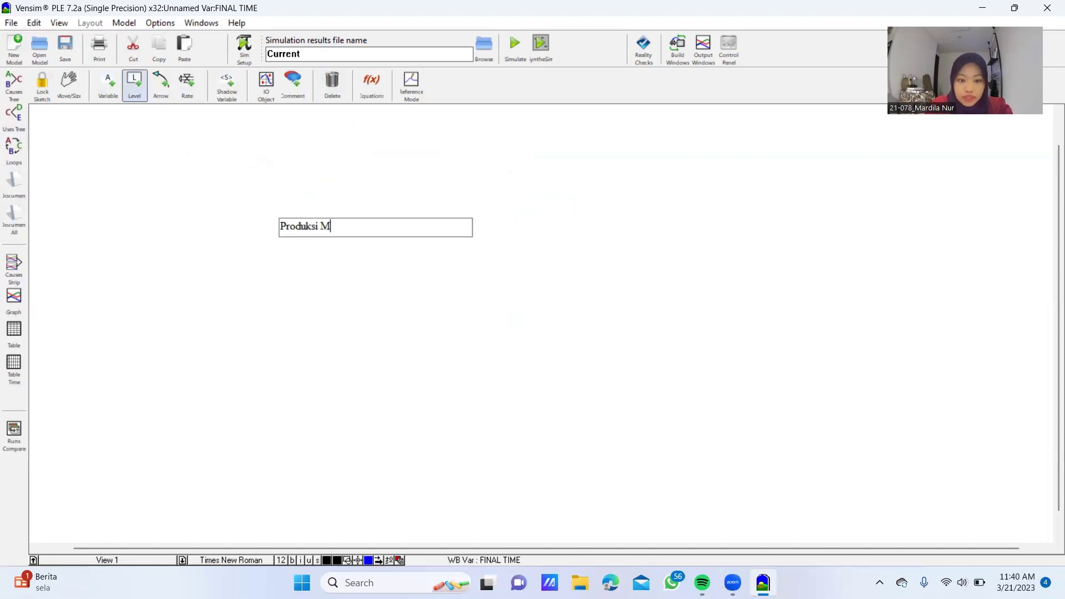
{"action": "type", "text": "eja Ky"}
{"action": "type", "text": "au"}
{"action": "key", "text": "BackSpace"}
{"action": "key", "text": "BackSpace"}
{"action": "key", "text": "BackSpace"}
{"action": "type", "text": "a"}
{"action": "key", "text": "Return"}
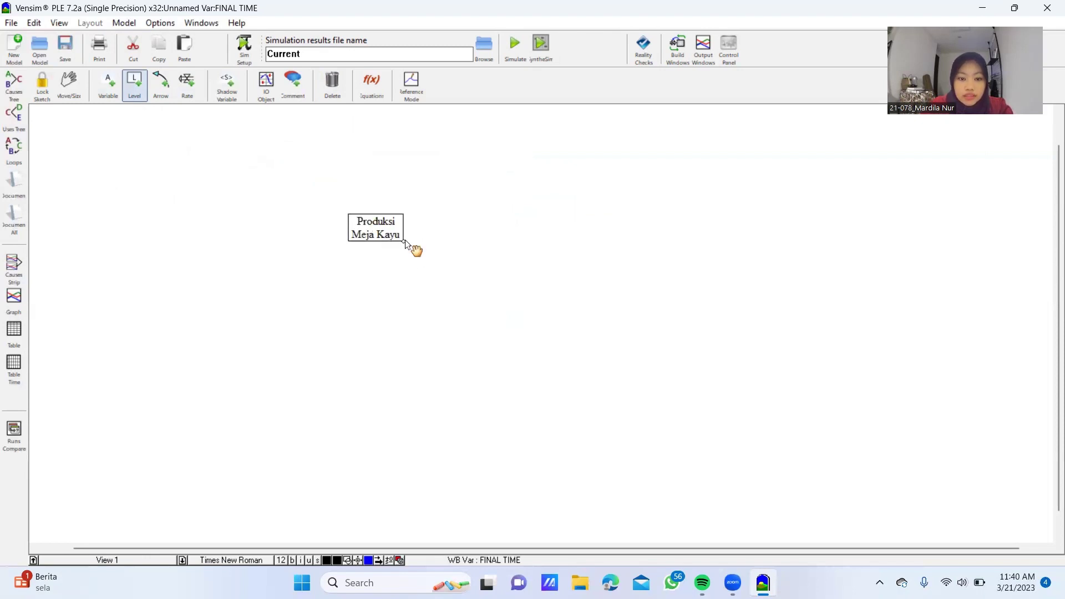
{"action": "left_click_drag", "start_coordinate": [403, 240], "coordinate": [426, 242]}
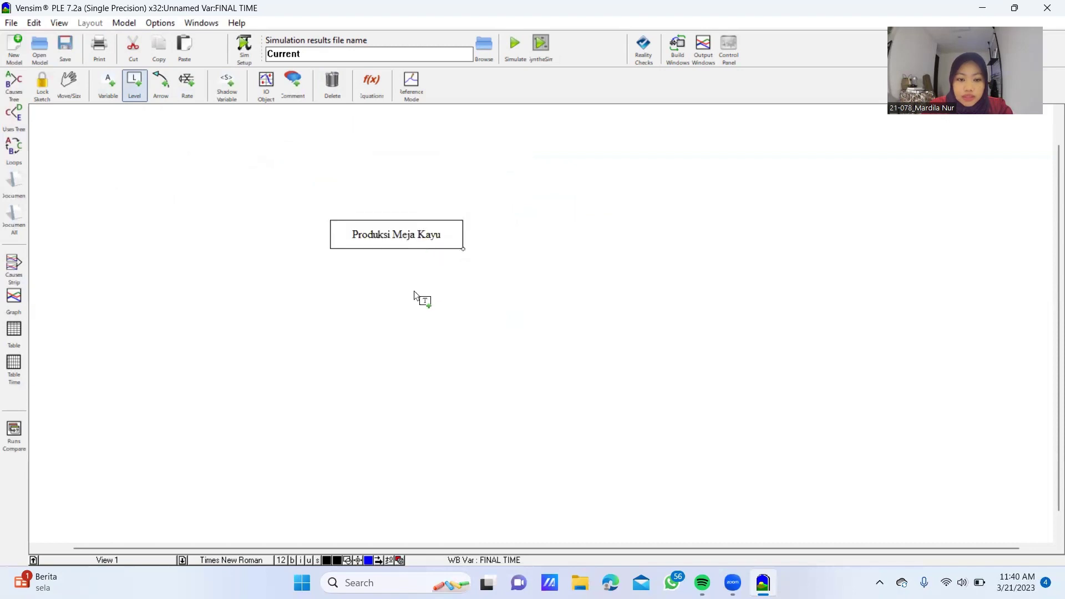
Add a level named Jumlah Permintaan below Produksi Meja Kayu and widen its box so the name fits on one line
{"action": "left_click", "coordinate": [392, 303]}
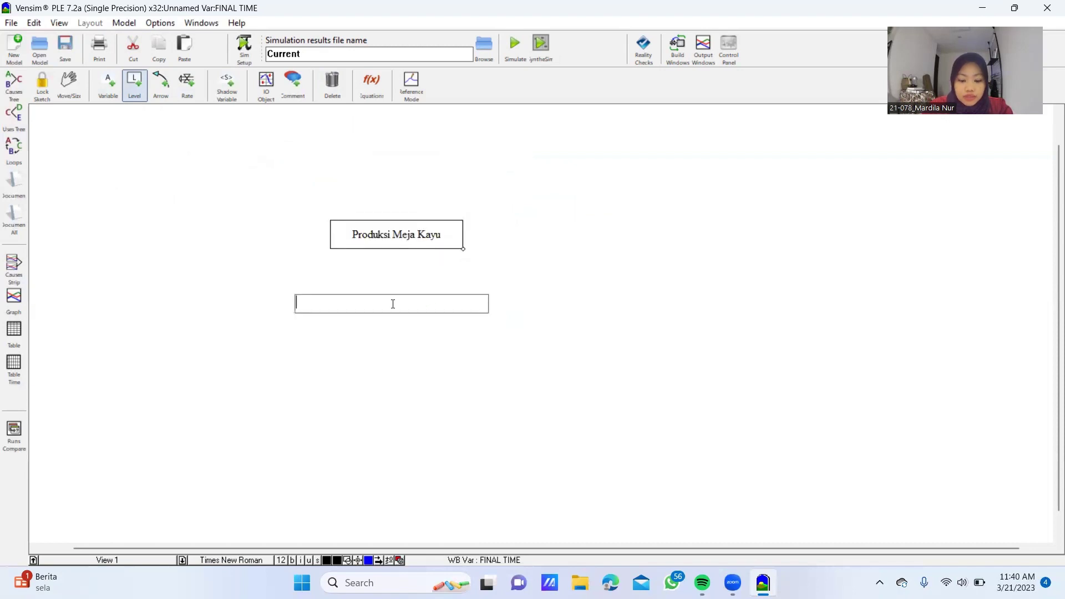
{"action": "type", "text": "Jumlah Pe"}
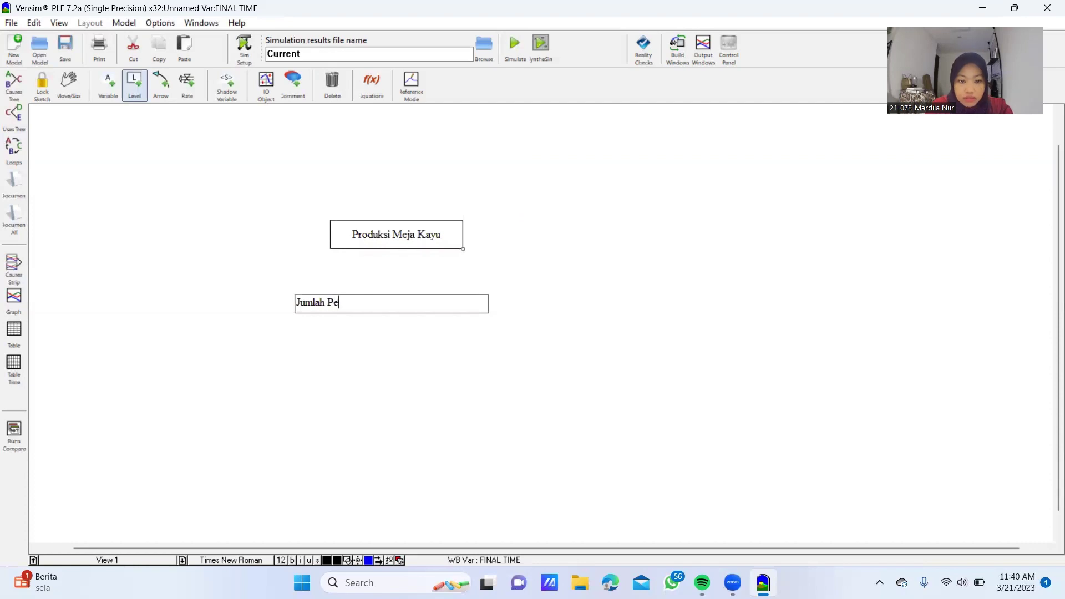
{"action": "type", "text": "rmintaan"}
{"action": "key", "text": "Return"}
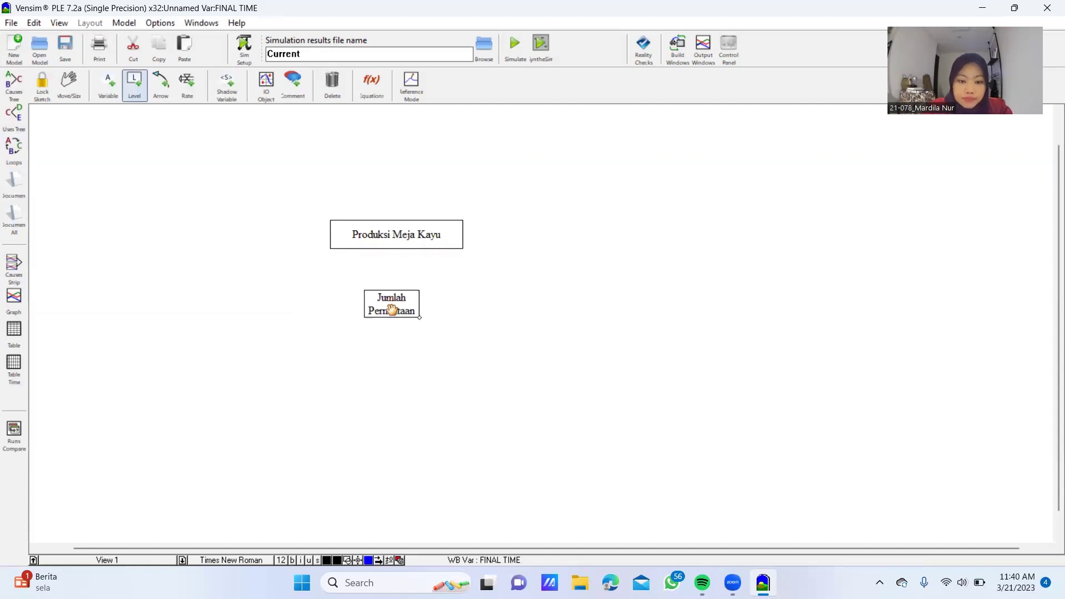
{"action": "mouse_move", "coordinate": [419, 318]}
{"action": "left_mouse_down"}
{"action": "mouse_move", "coordinate": [509, 319]}
{"action": "mouse_move", "coordinate": [422, 316]}
{"action": "mouse_move", "coordinate": [431, 315]}
{"action": "left_mouse_up"}
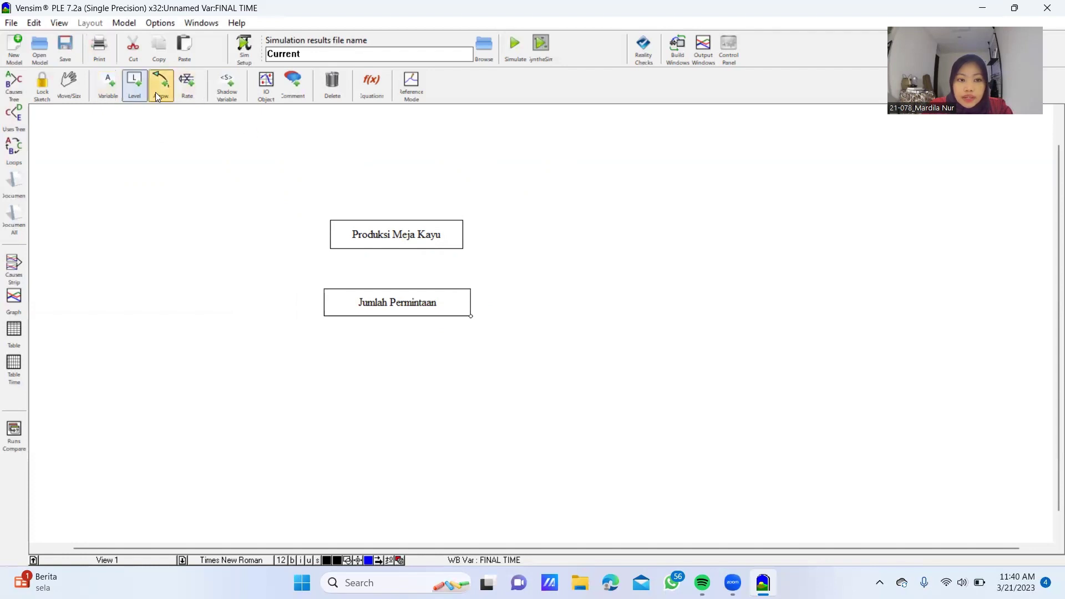
Draw an inflow rate named Ketersediaan Bahan Baku from a cloud into the Produksi Meja Kayu level
{"action": "left_click", "coordinate": [181, 85]}
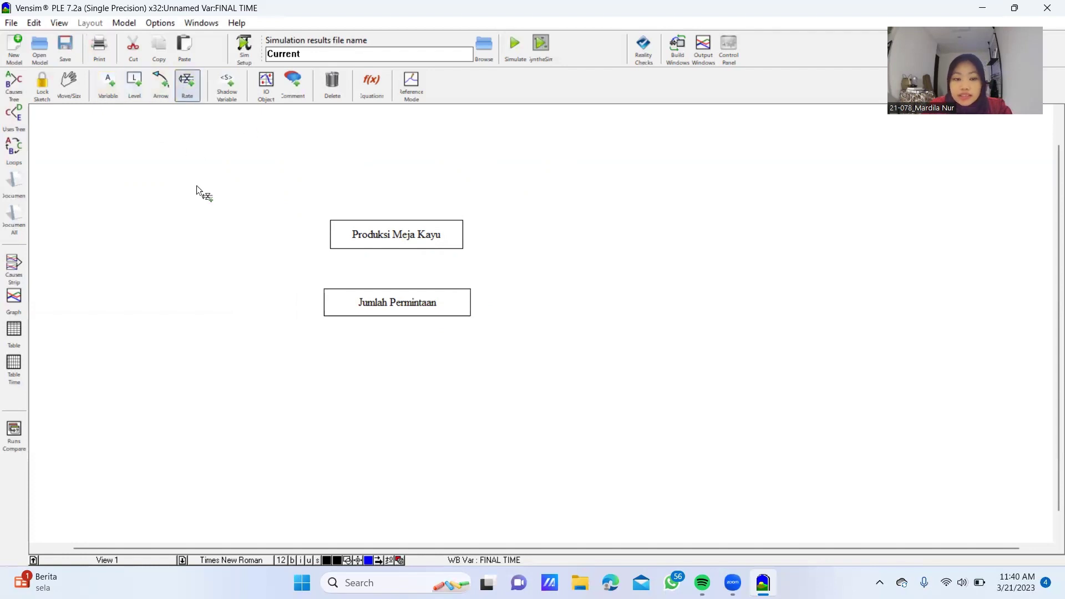
{"action": "left_click", "coordinate": [215, 233]}
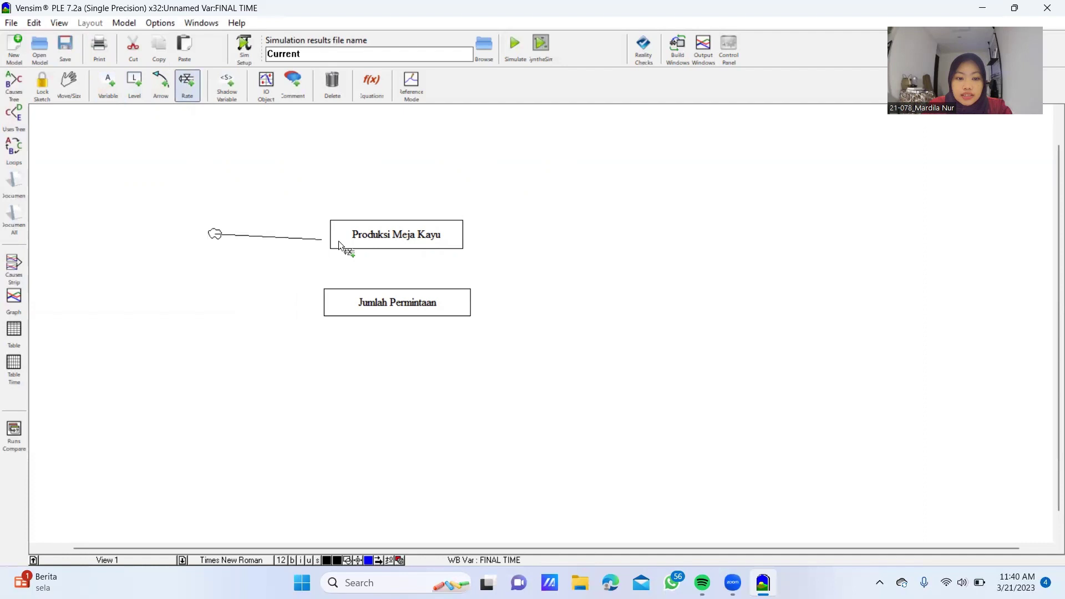
{"action": "left_click", "coordinate": [393, 234]}
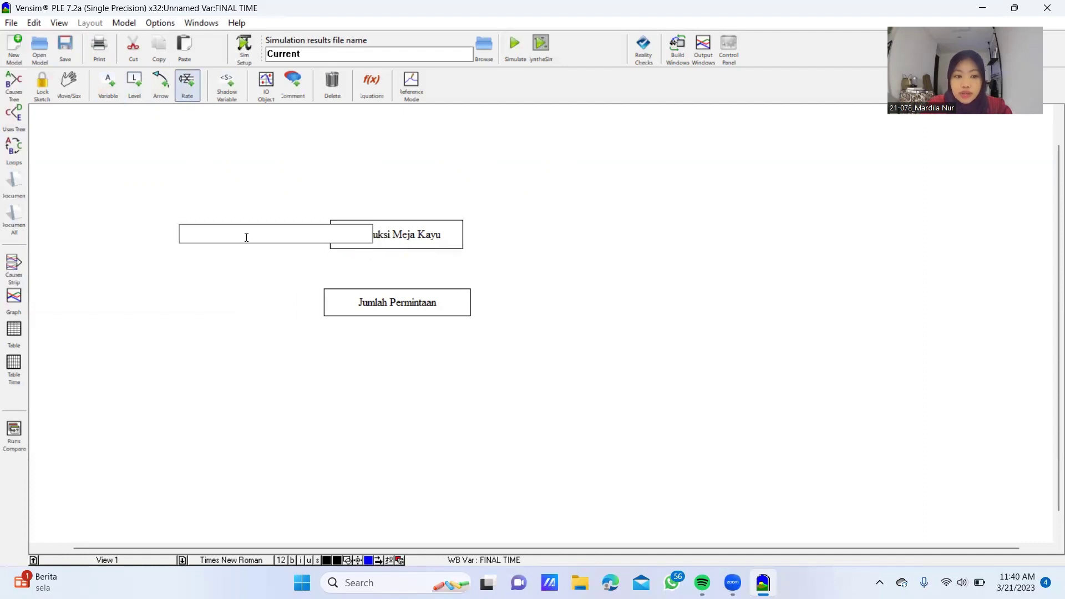
{"action": "type", "text": "Keter"}
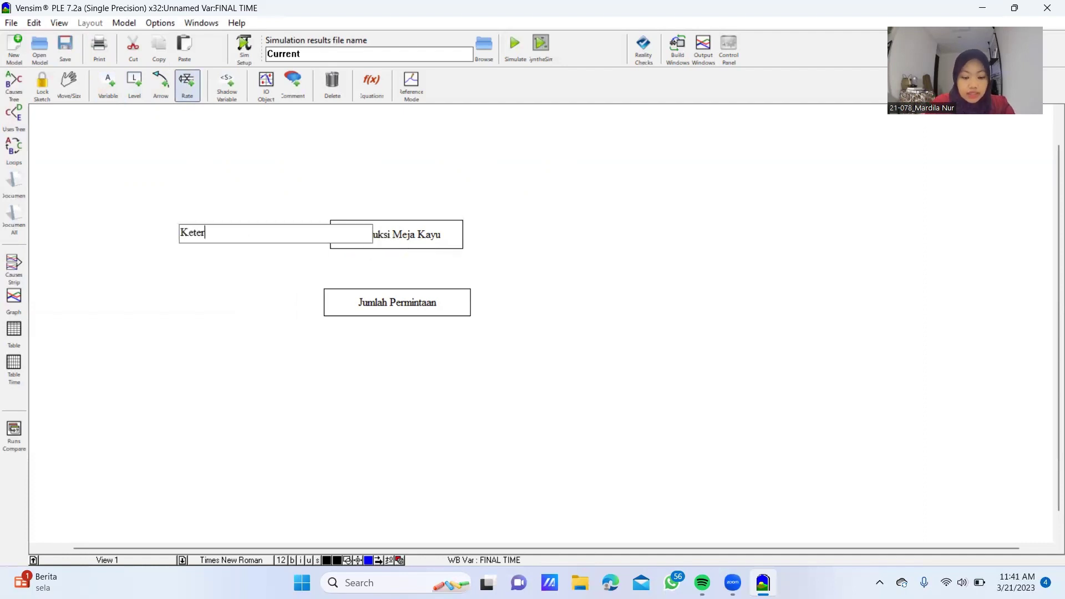
{"action": "type", "text": "sediaan Baha"}
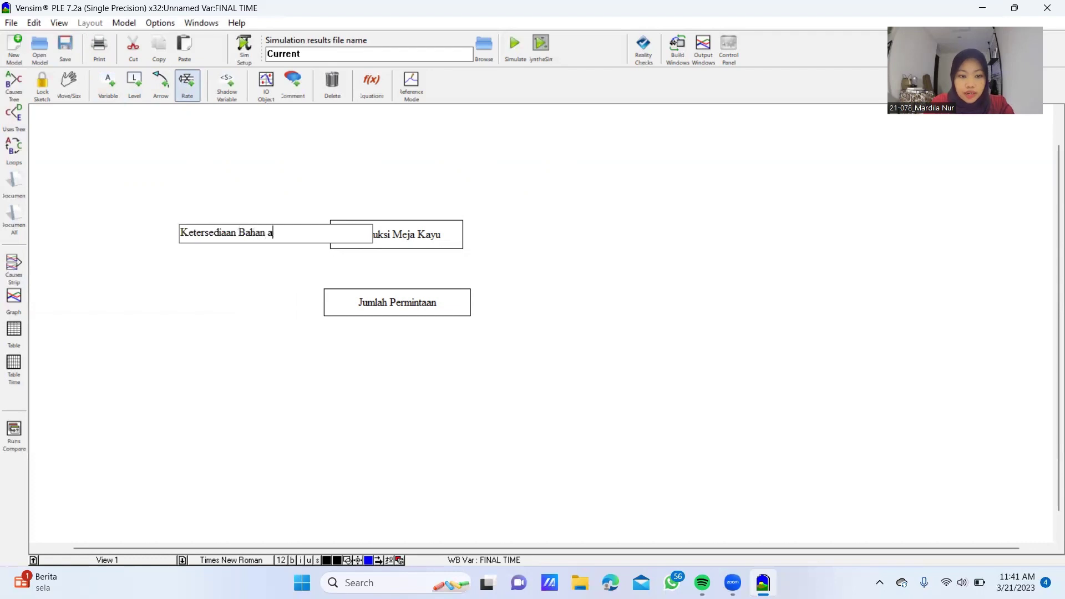
{"action": "type", "text": "n Baku"}
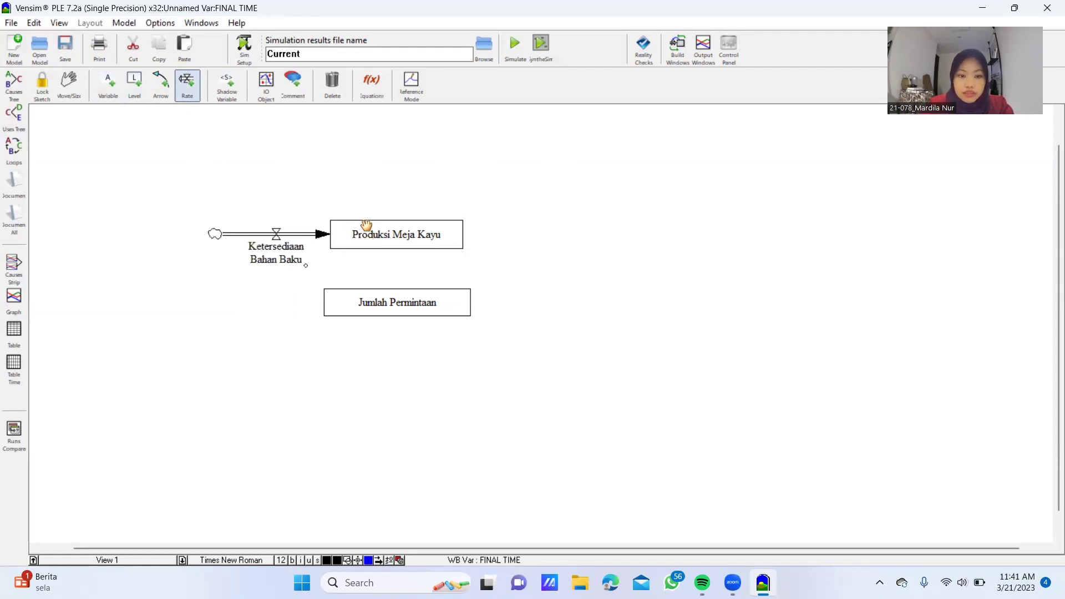
Draw an outflow rate named Gagal Panen from the Produksi Meja Kayu level to a cloud
{"action": "left_click", "coordinate": [395, 238]}
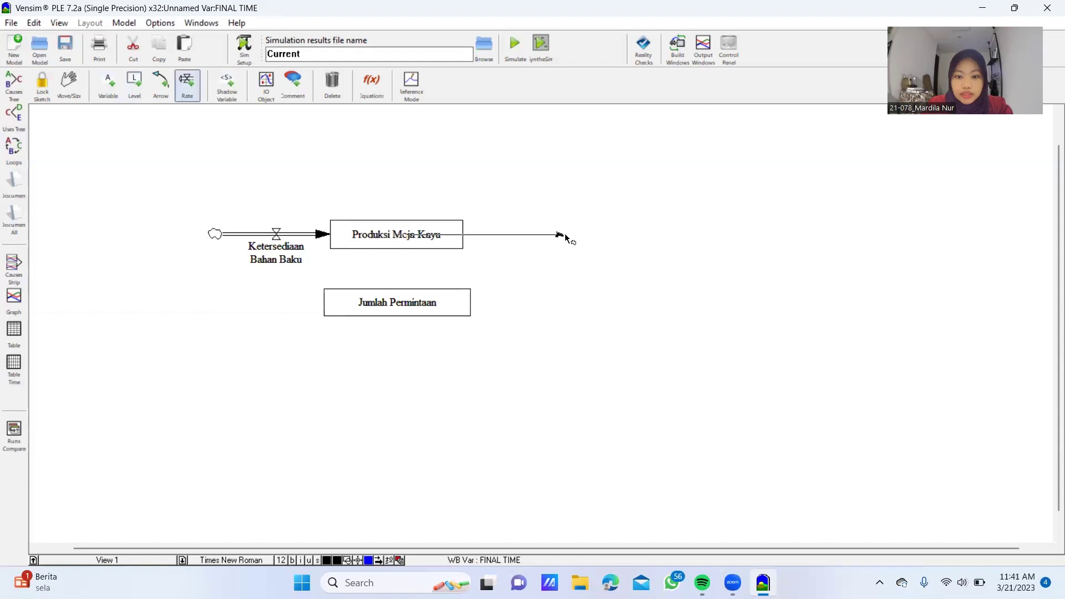
{"action": "left_click", "coordinate": [565, 236]}
{"action": "type", "text": "Ga"}
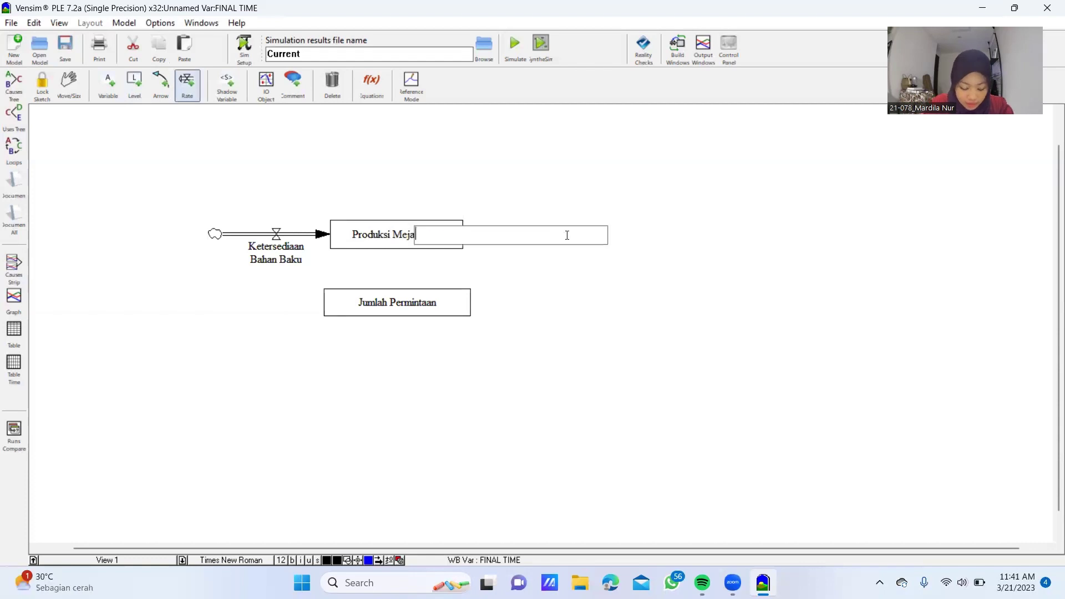
{"action": "type", "text": "g"}
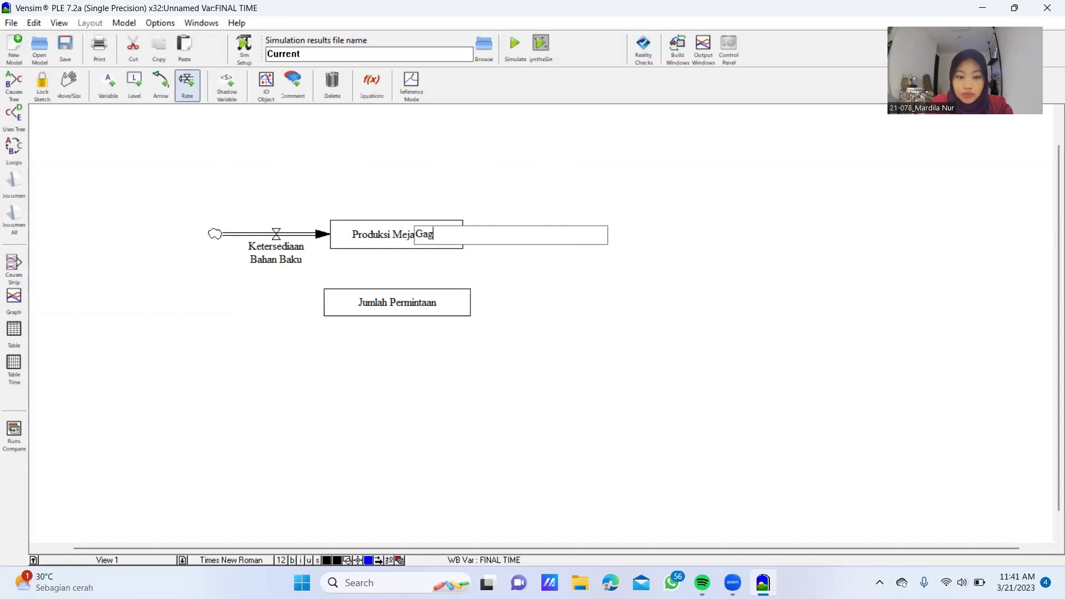
{"action": "type", "text": "al Panen"}
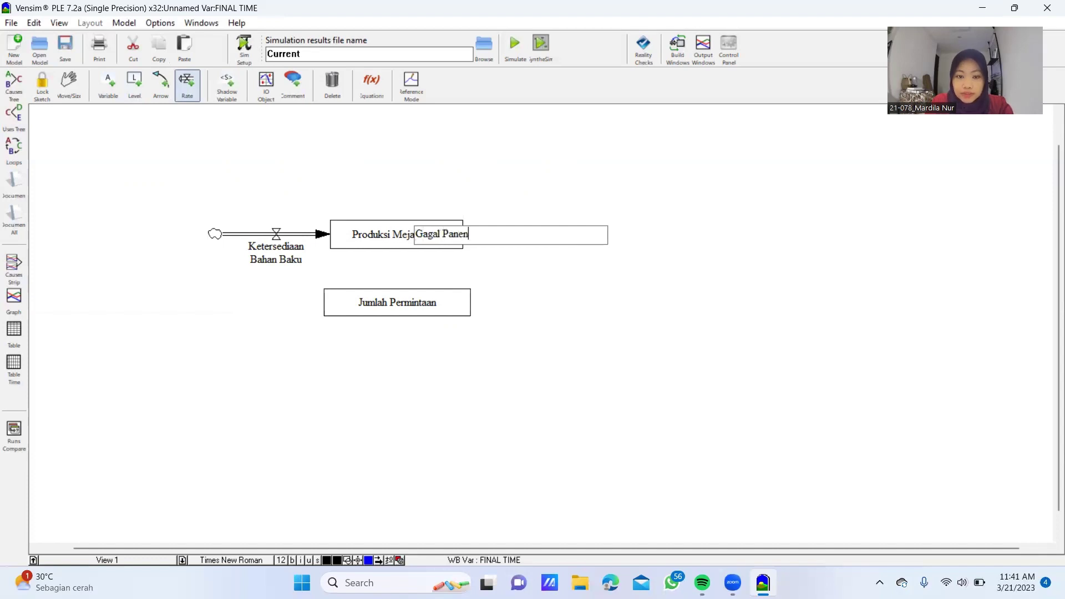
{"action": "key", "text": "Return"}
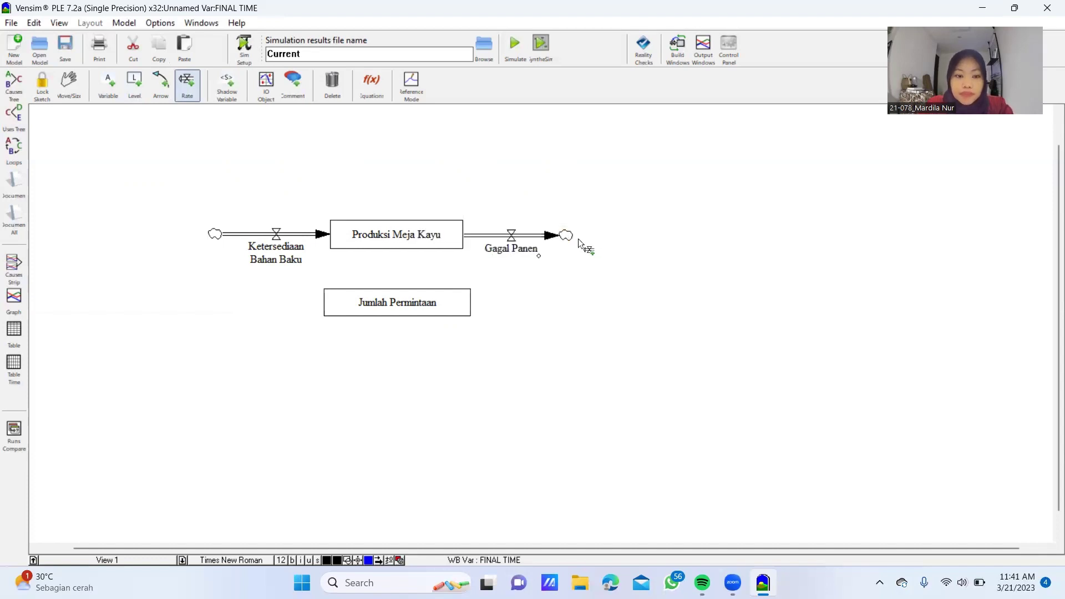
{"action": "left_click", "coordinate": [344, 209]}
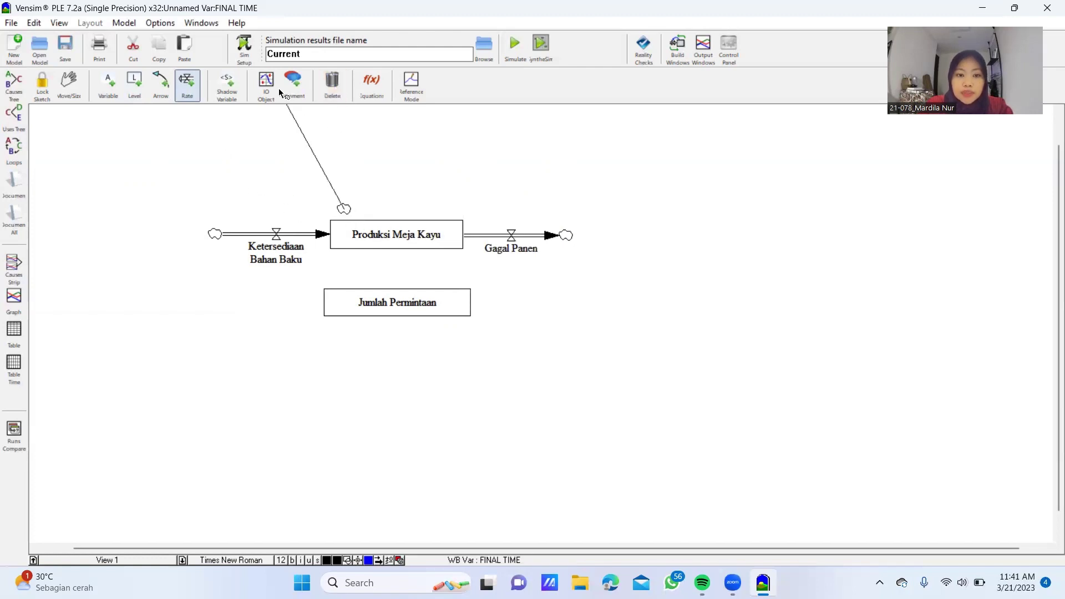
Abandon the pending rate and add a variable named Luas Lahan above the cloud of the Ketersediaan Bahan Baku inflow
{"action": "left_click", "coordinate": [336, 82]}
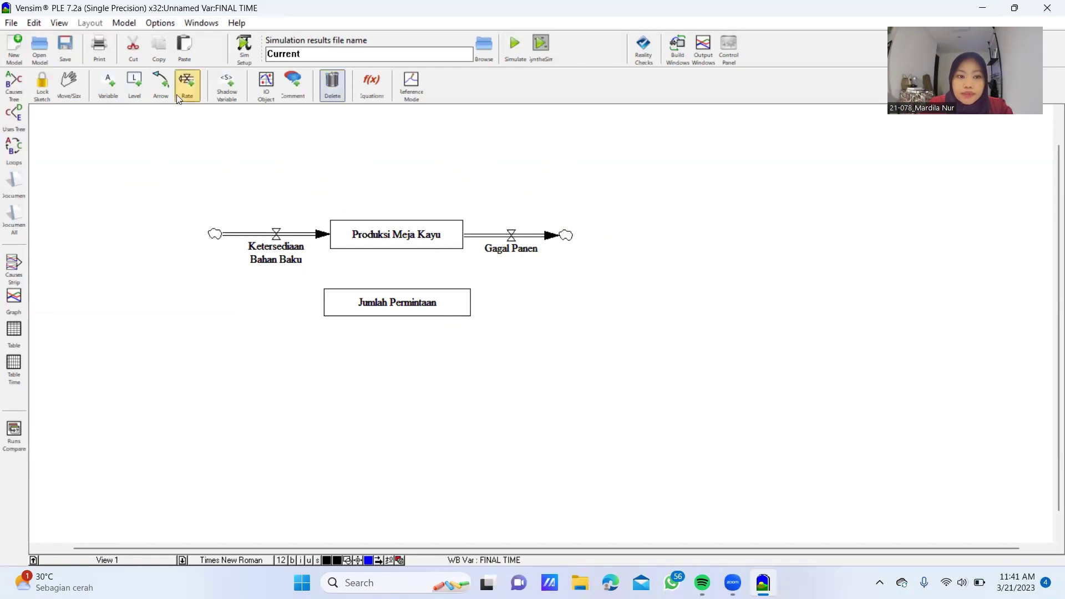
{"action": "left_click", "coordinate": [121, 90]}
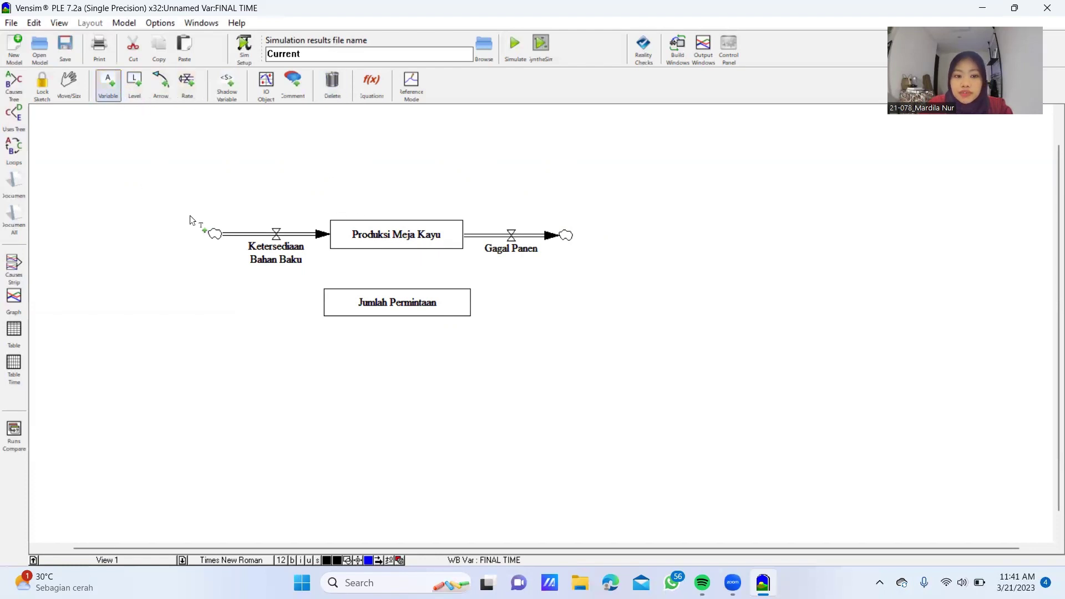
{"action": "left_click", "coordinate": [181, 182]}
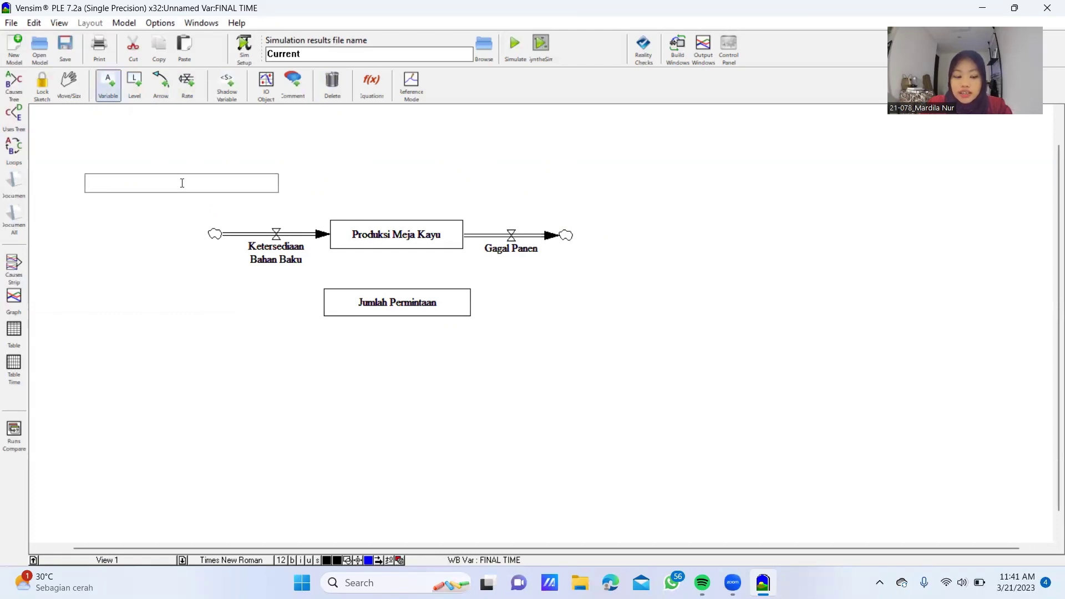
{"action": "type", "text": "Laus Lahan"}
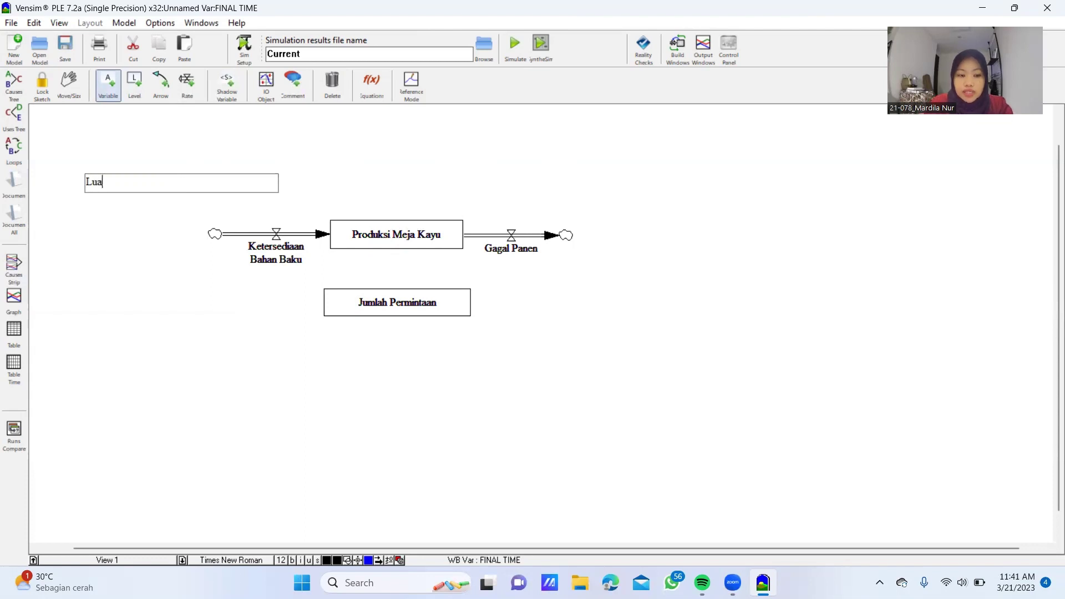
{"action": "key", "text": "Return"}
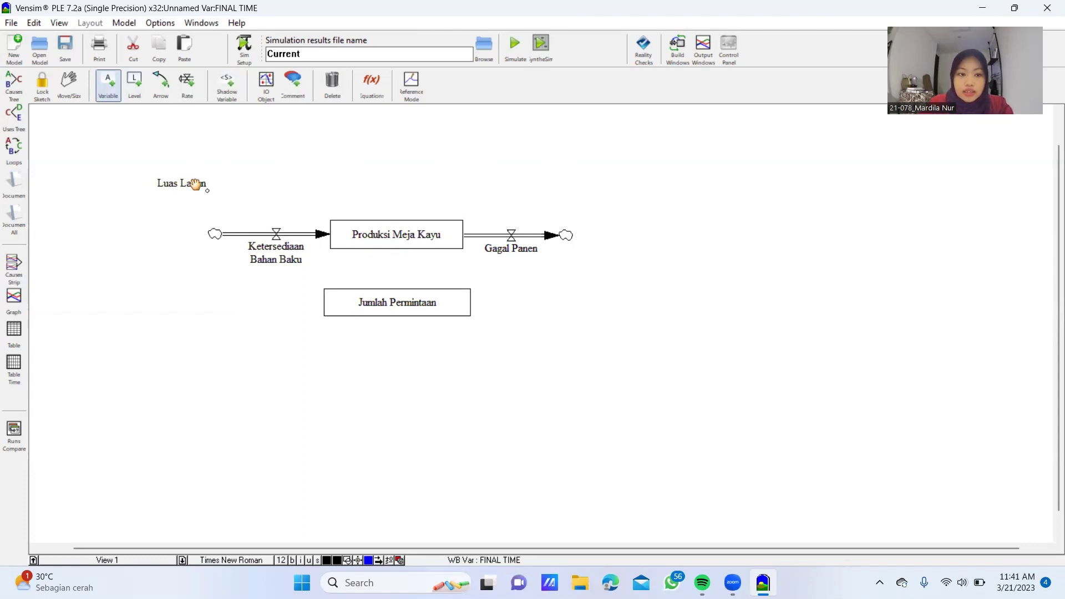
Add a variable named Kualitas Pemberian Pupuk above the Ketersediaan Bahan Baku inflow
{"action": "left_click", "coordinate": [246, 147]}
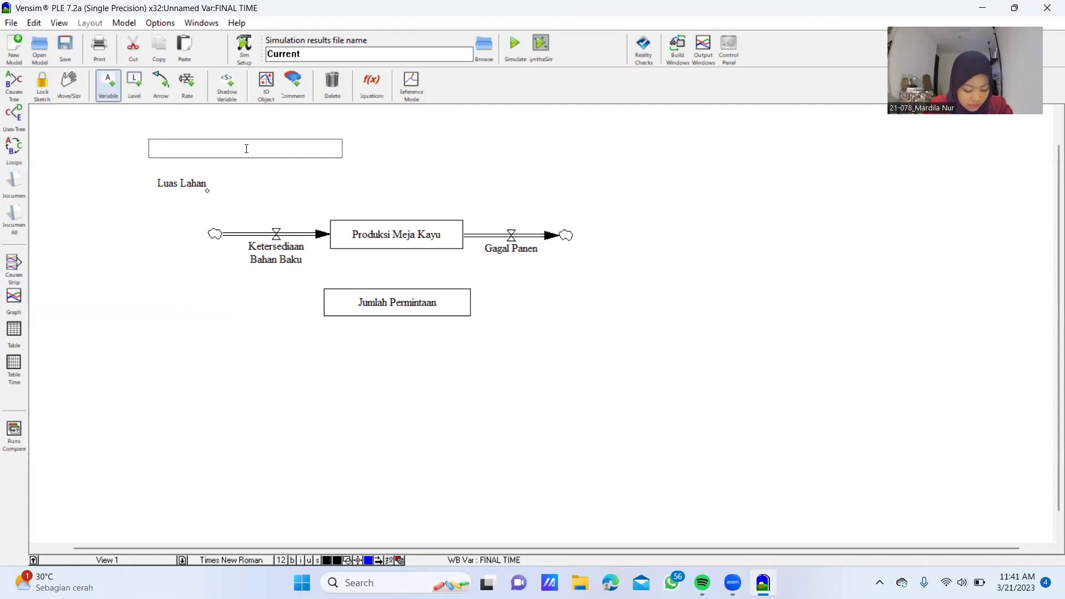
{"action": "type", "text": "Kualitas "}
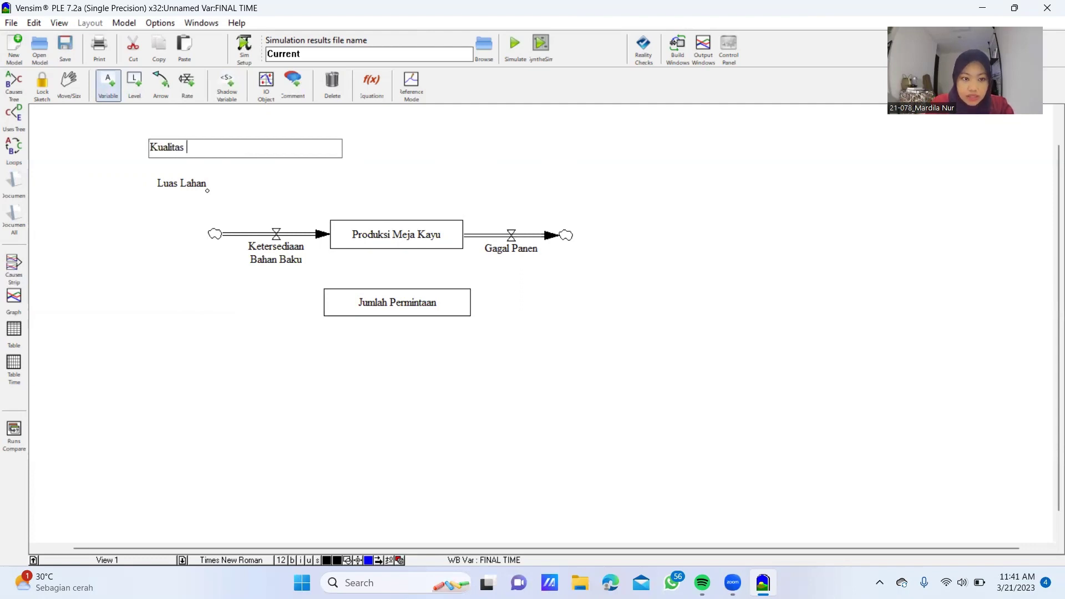
{"action": "type", "text": "Pemberi"}
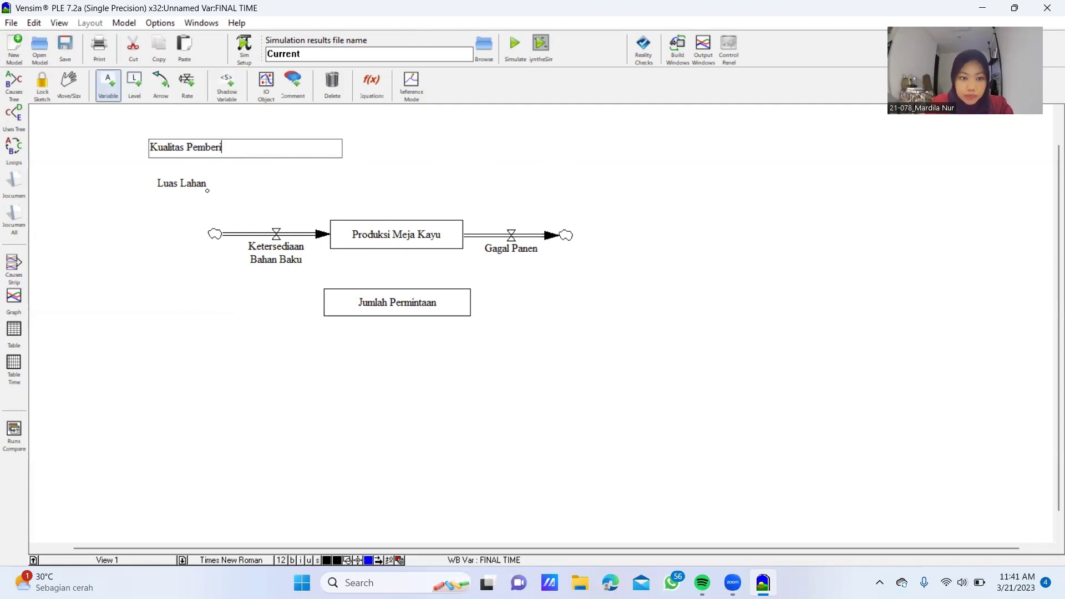
{"action": "type", "text": "an Pupuk"}
{"action": "key", "text": "Return"}
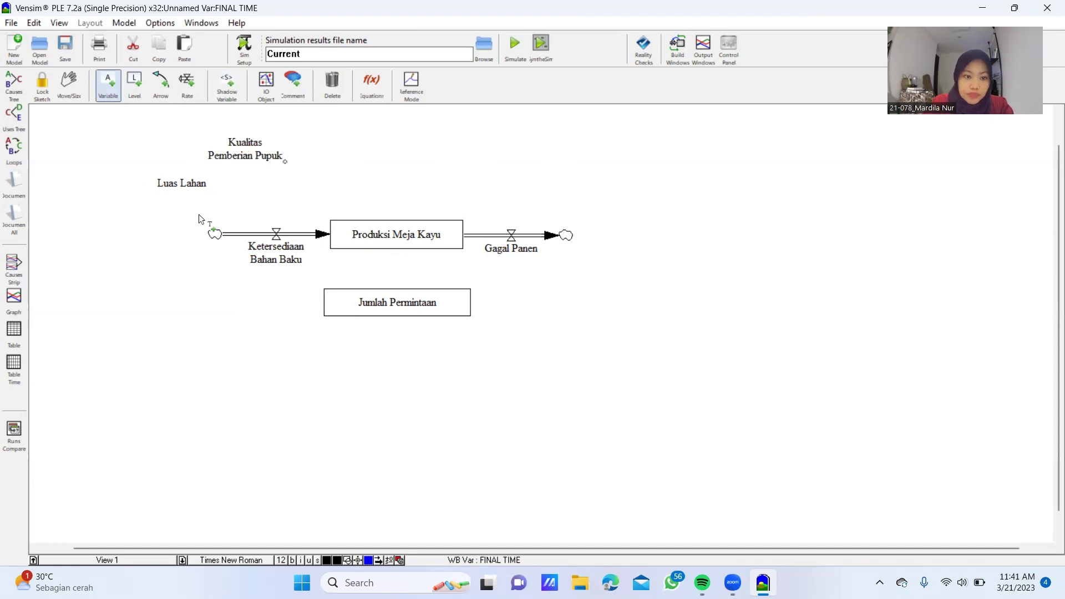
Add a variable named Hasil Panen beside the source cloud of the Ketersediaan Bahan Baku inflow
{"action": "left_click", "coordinate": [148, 232]}
{"action": "type", "text": "Hasil "}
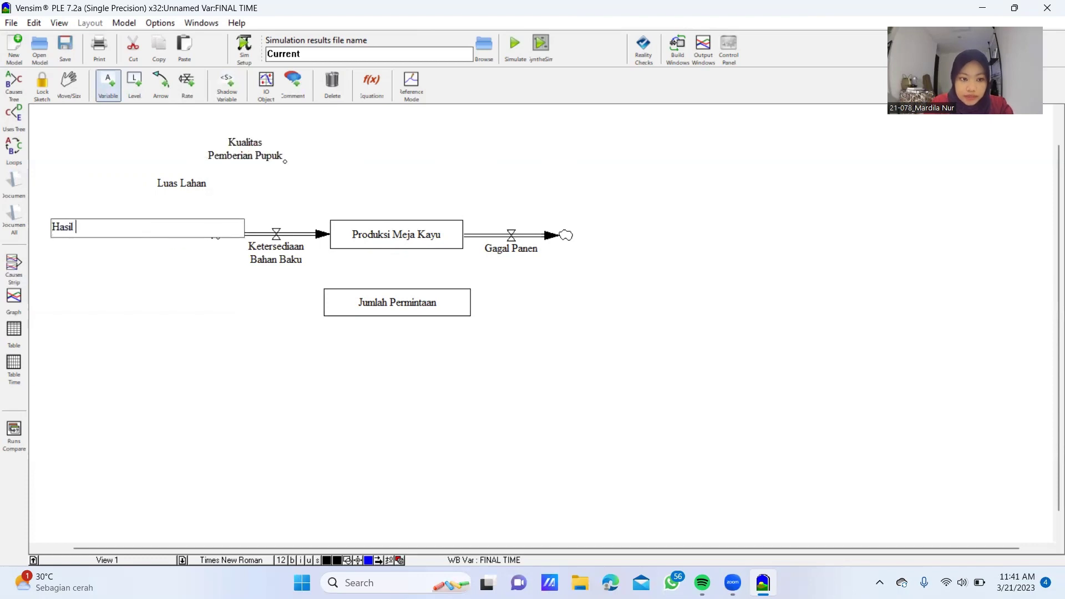
{"action": "type", "text": "Panen"}
{"action": "key", "text": "Return"}
Spread Kualitas Pemberian Pupuk, Luas Lahan and Hasil Panen out around the upper side of the Ketersediaan Bahan Baku inflow
{"action": "left_click", "coordinate": [230, 142]}
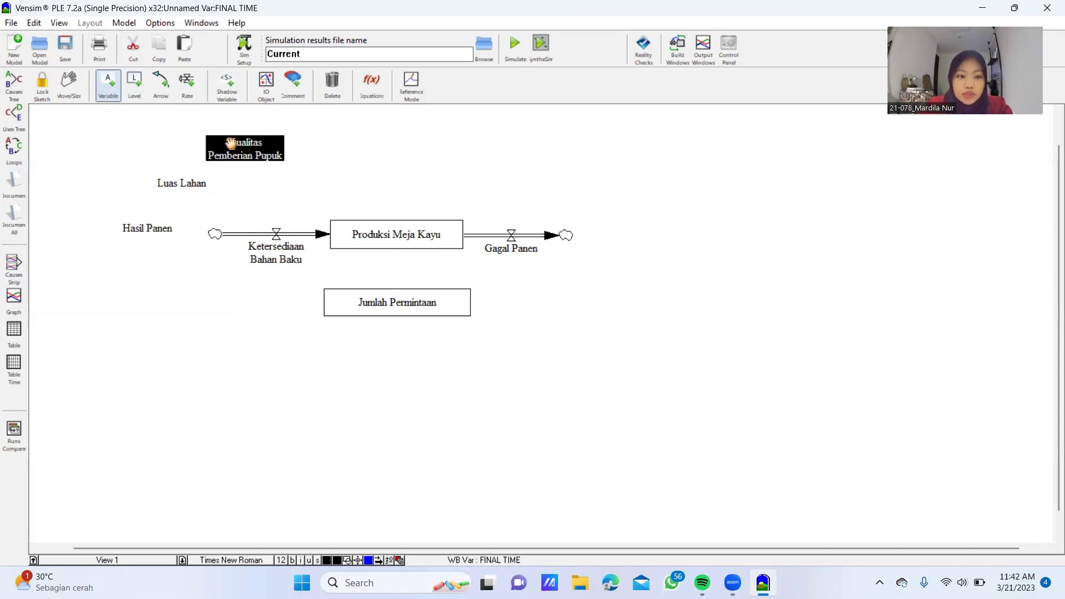
{"action": "left_click_drag", "start_coordinate": [231, 143], "coordinate": [283, 147]}
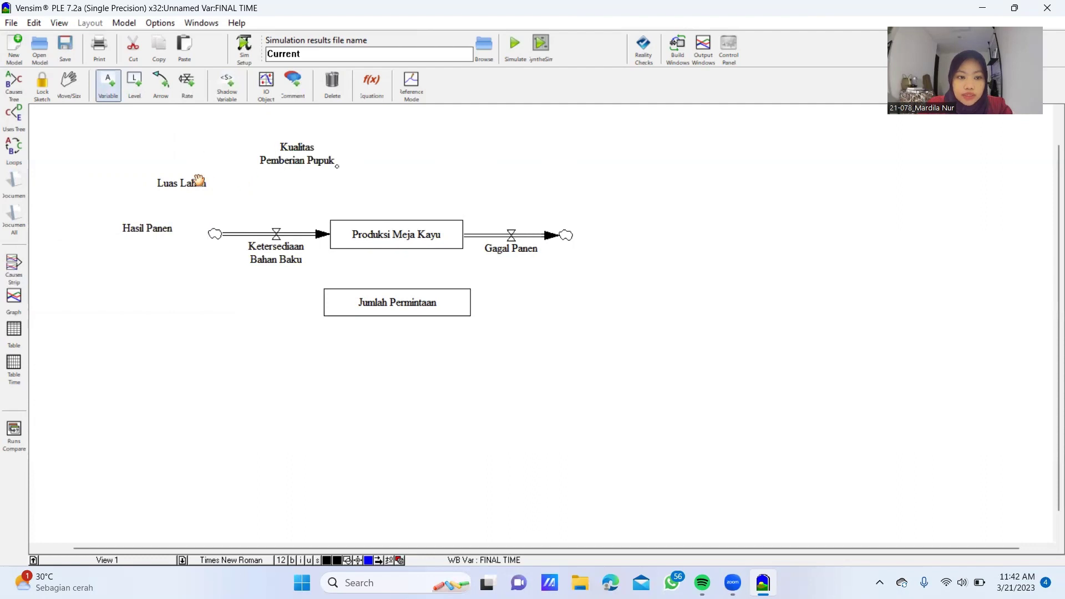
{"action": "left_click_drag", "start_coordinate": [198, 180], "coordinate": [220, 162]}
{"action": "left_click_drag", "start_coordinate": [156, 222], "coordinate": [167, 207]}
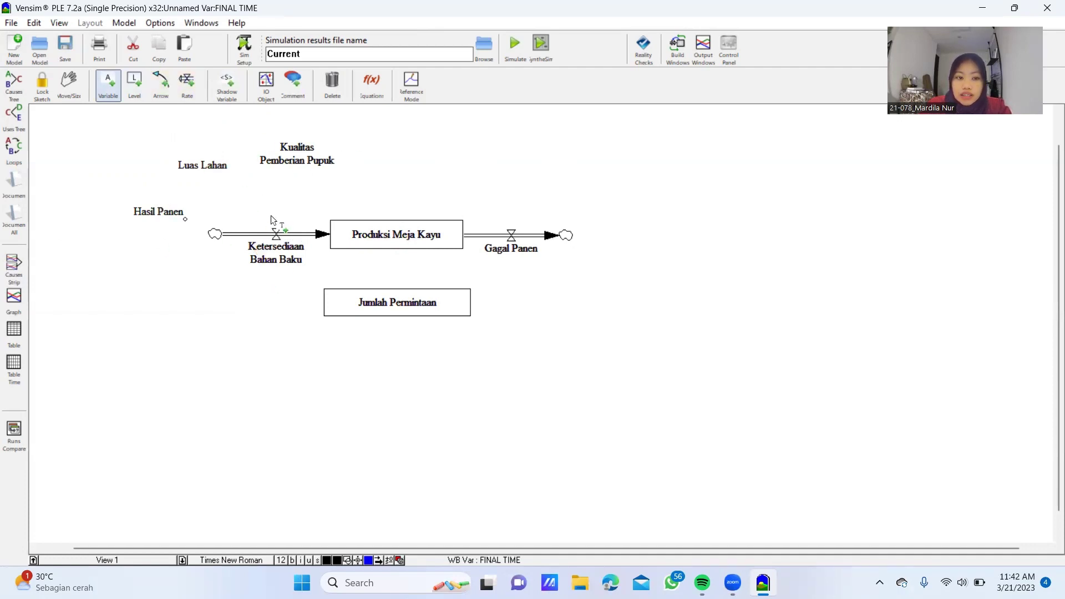
Connect Kualitas Pemberian Pupuk, Luas Lahan and Hasil Panen with arrows to the Ketersediaan Bahan Baku rate valve
{"action": "left_click", "coordinate": [161, 84]}
{"action": "left_click", "coordinate": [297, 153]}
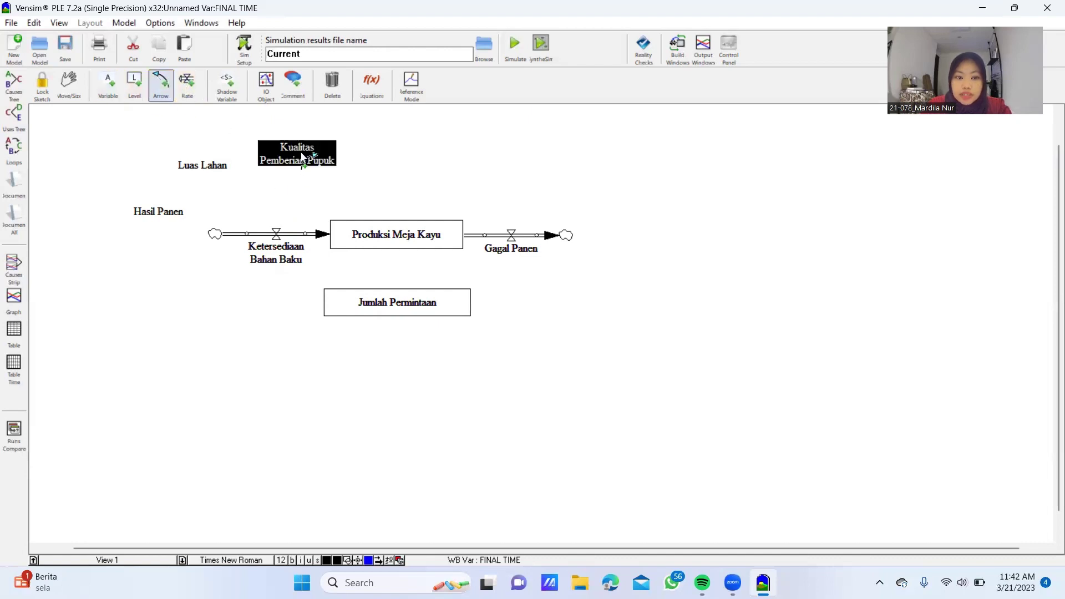
{"action": "left_click", "coordinate": [278, 233]}
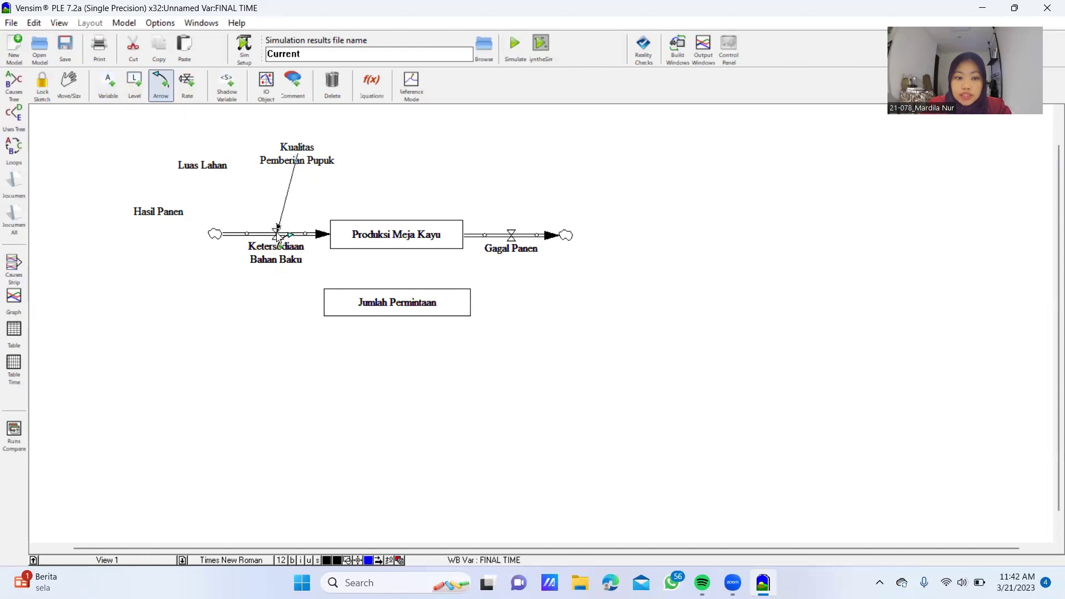
{"action": "left_click", "coordinate": [203, 166]}
{"action": "left_click", "coordinate": [275, 234]}
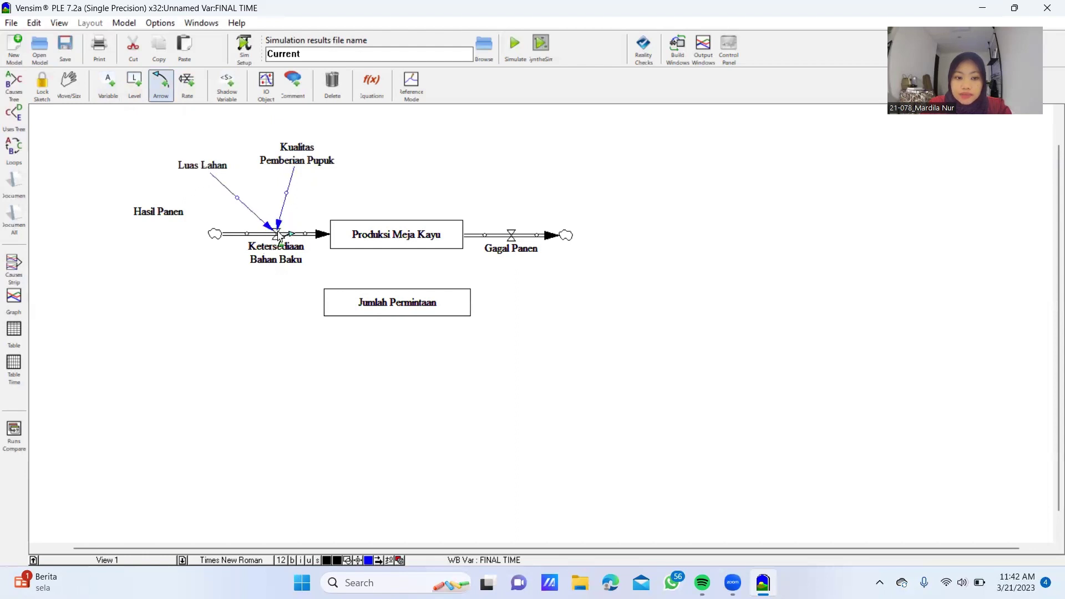
{"action": "left_click", "coordinate": [165, 211]}
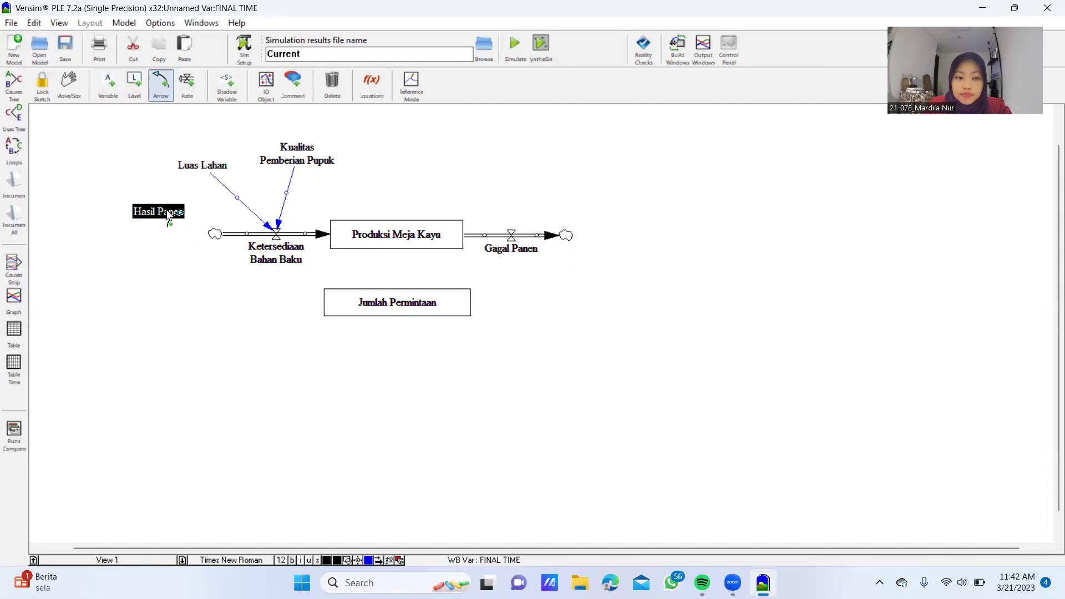
{"action": "left_click", "coordinate": [276, 235]}
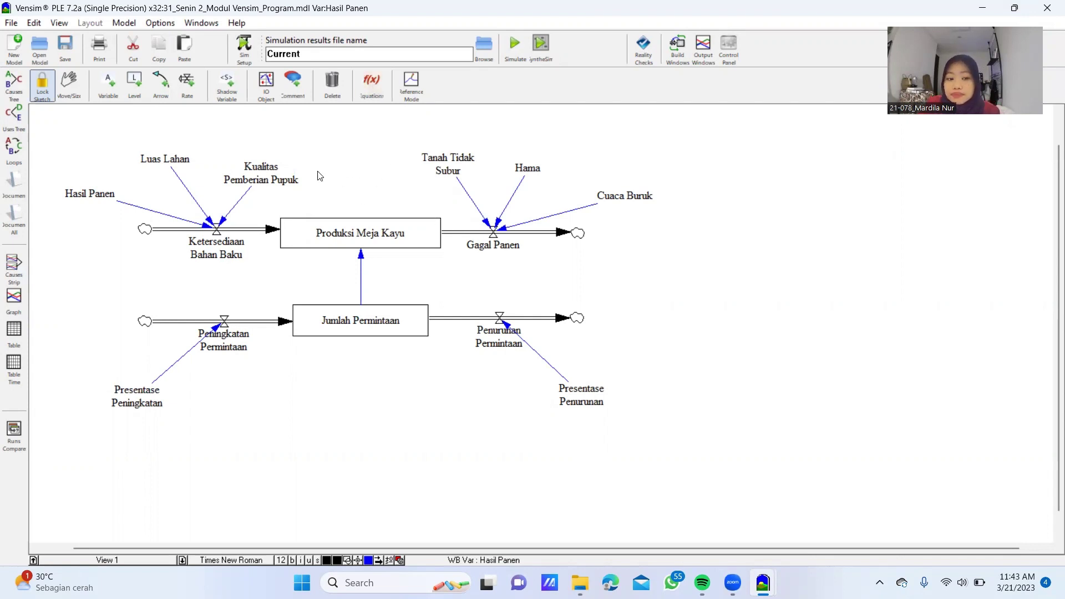
Review the equations of Hasil Panen, Luas Lahan, Kualitas Pemberian Pupuk and the Ketersediaan Bahan Baku inflow in the completed model
{"action": "left_click", "coordinate": [370, 88]}
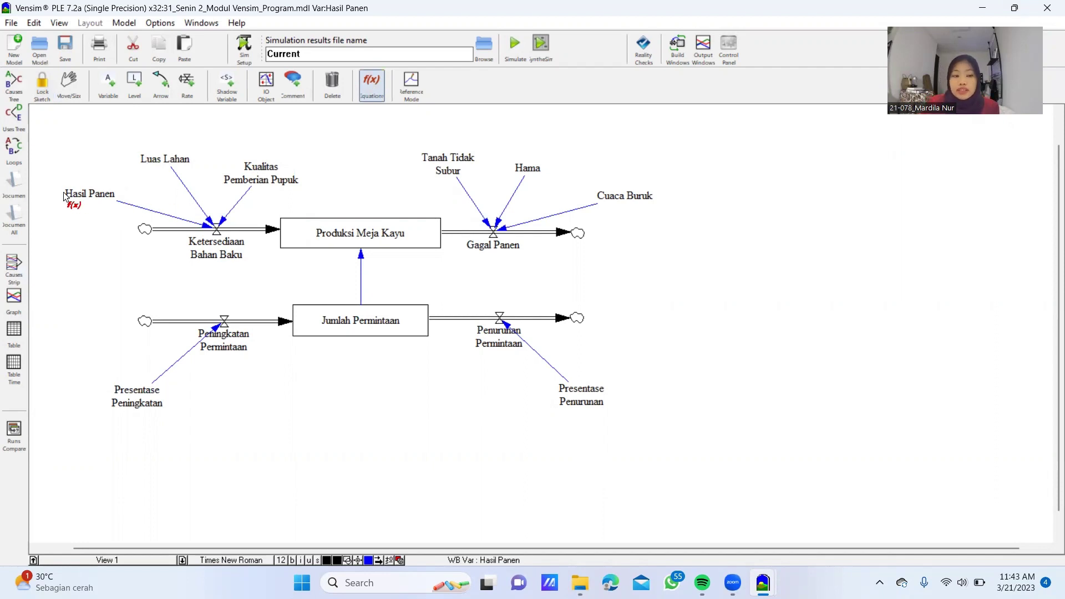
{"action": "left_click", "coordinate": [99, 193]}
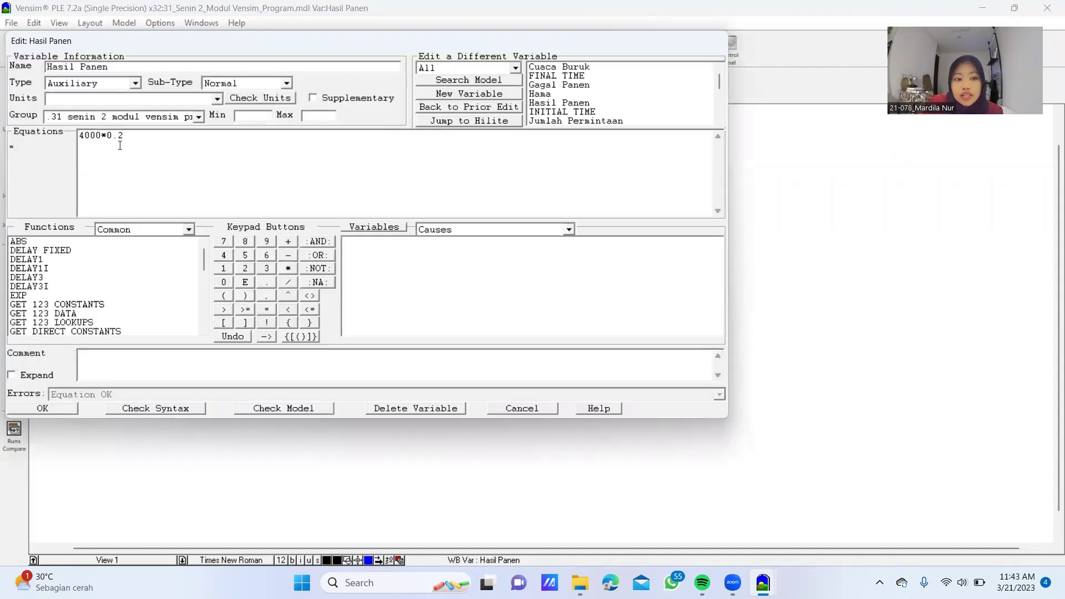
{"action": "left_click", "coordinate": [57, 409]}
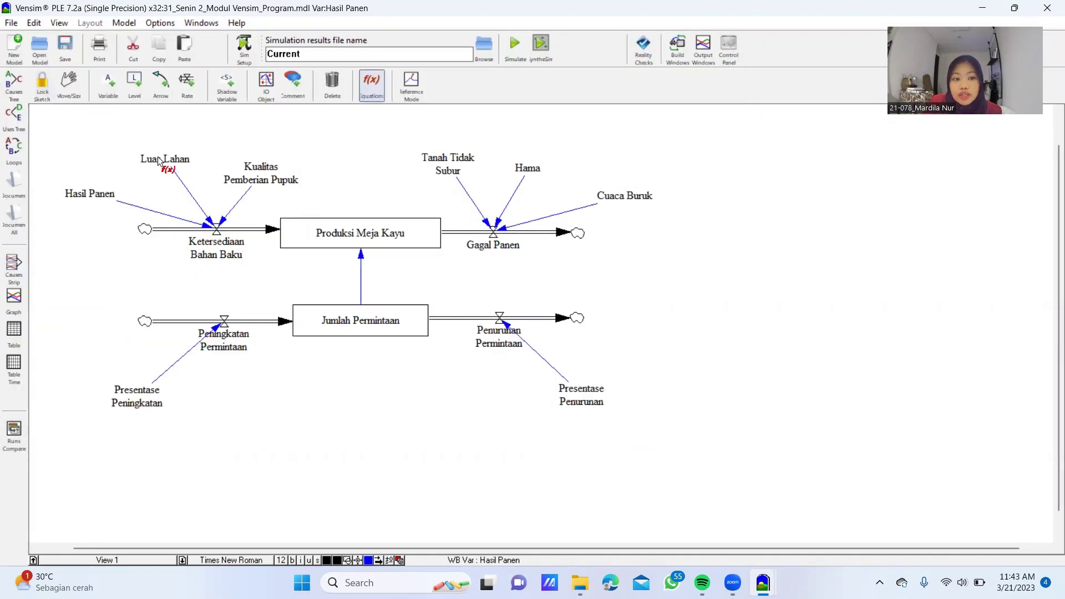
{"action": "left_click", "coordinate": [158, 157]}
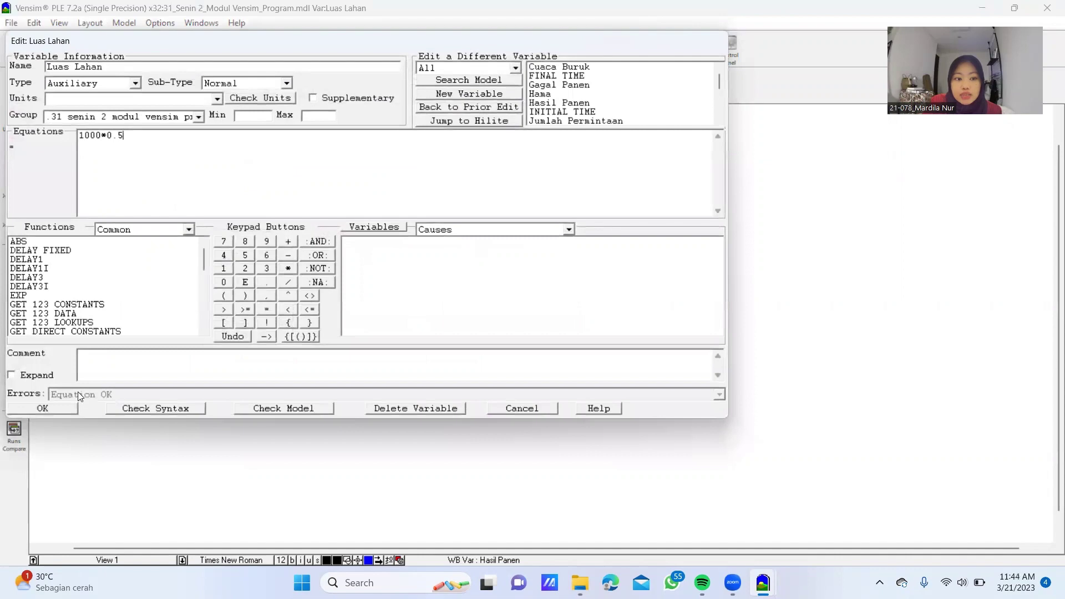
{"action": "left_click", "coordinate": [61, 411]}
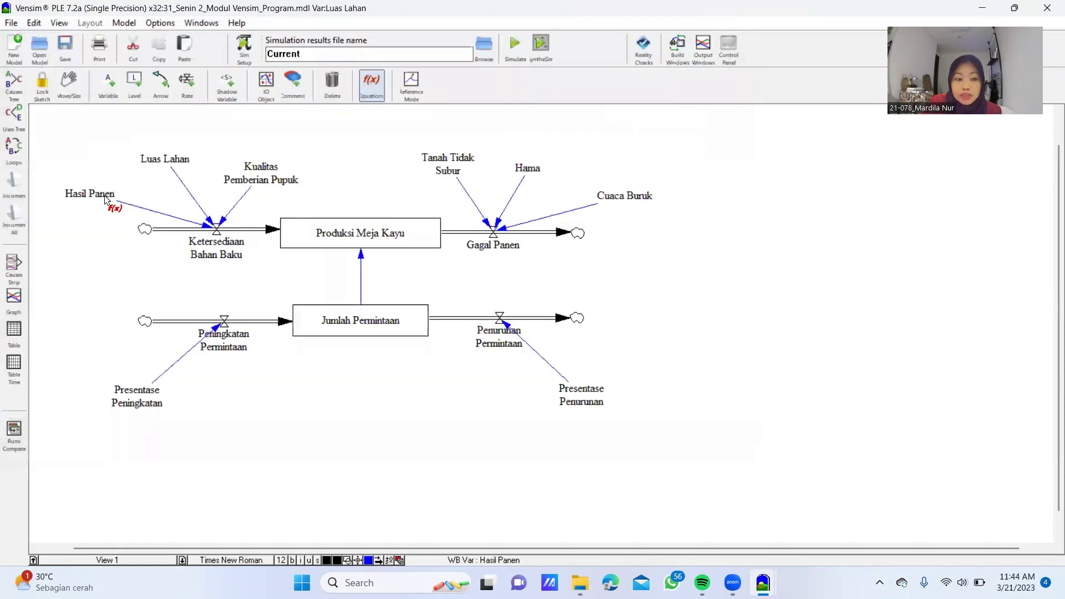
{"action": "left_click", "coordinate": [261, 177]}
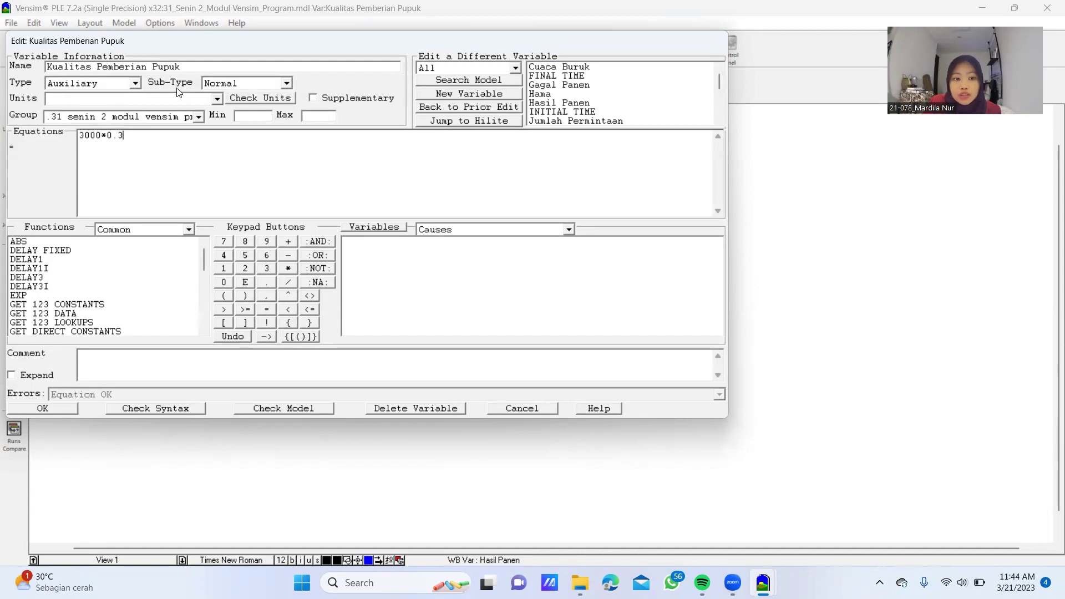
{"action": "left_click", "coordinate": [54, 412]}
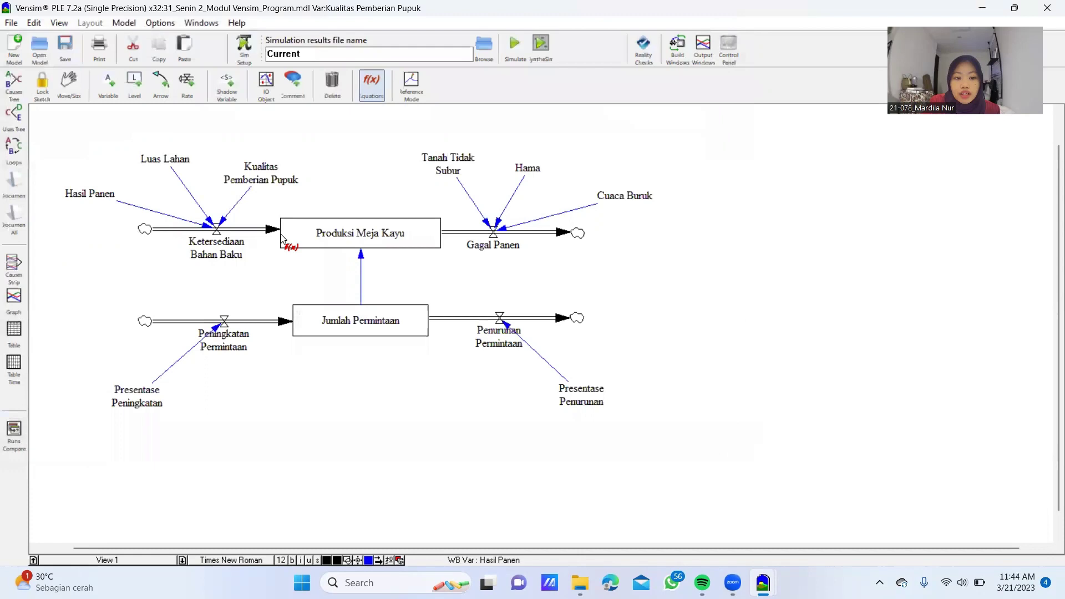
{"action": "left_click", "coordinate": [231, 243]}
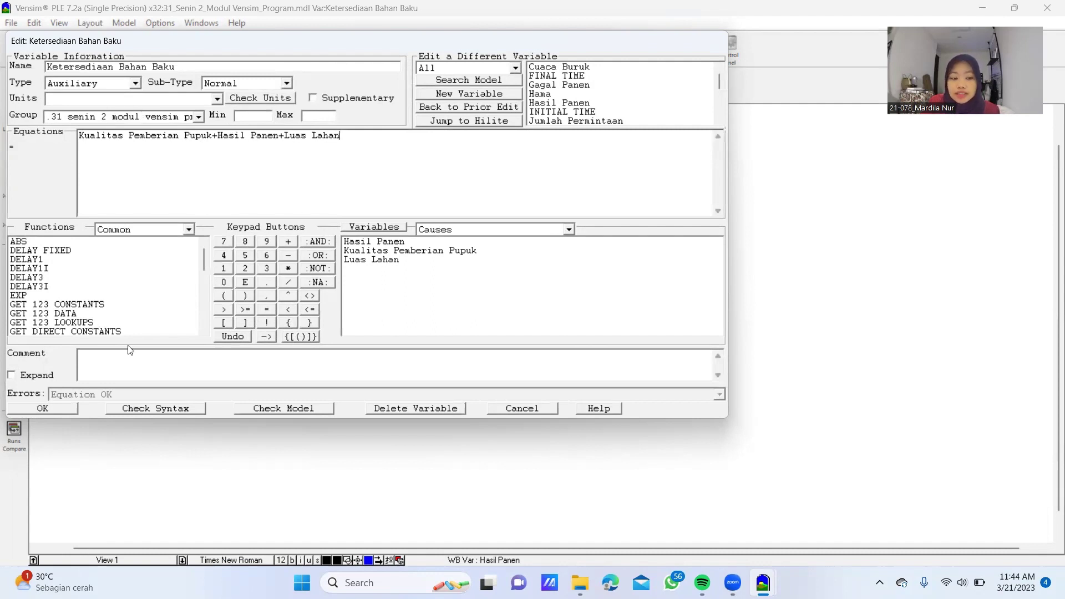
{"action": "left_click", "coordinate": [57, 408]}
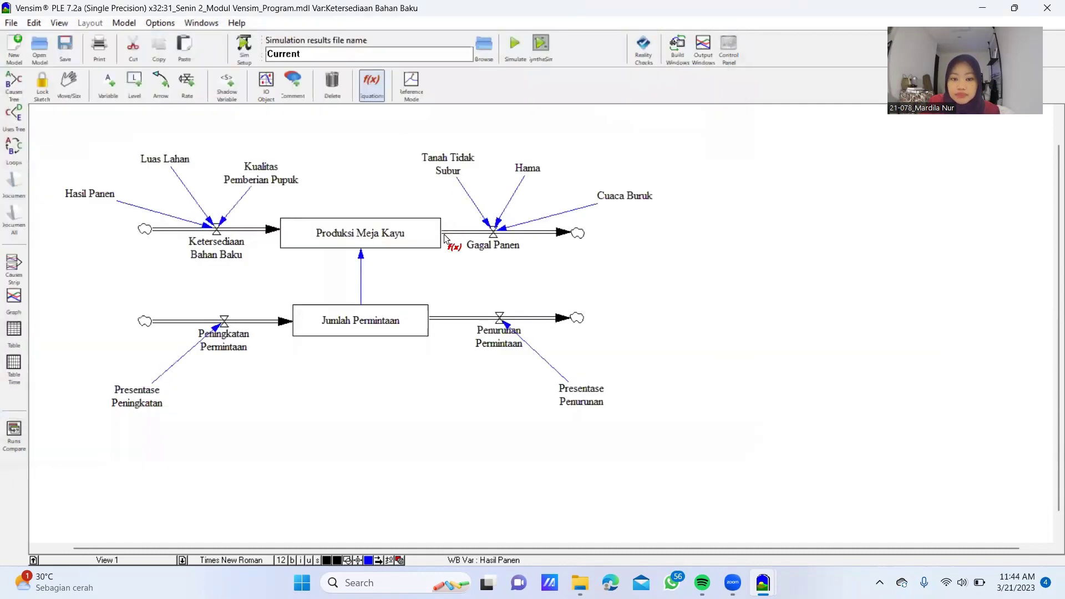
Review the equations of Tanah Tidak Subur, Hama, Cuaca Buruk and the Gagal Panen outflow
{"action": "left_click", "coordinate": [454, 165]}
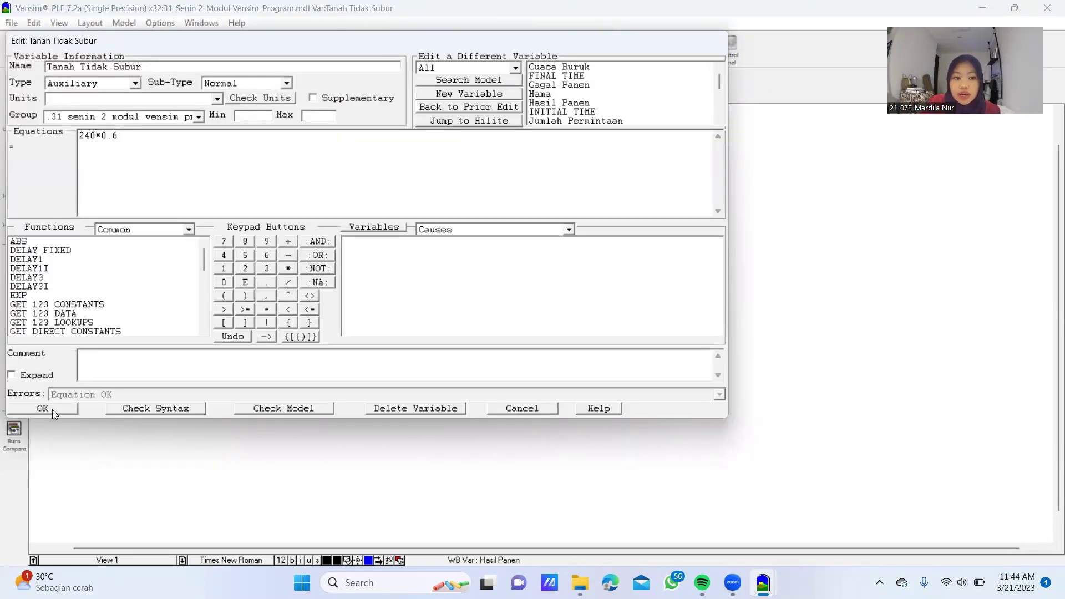
{"action": "left_click", "coordinate": [52, 410]}
{"action": "left_click", "coordinate": [531, 169]}
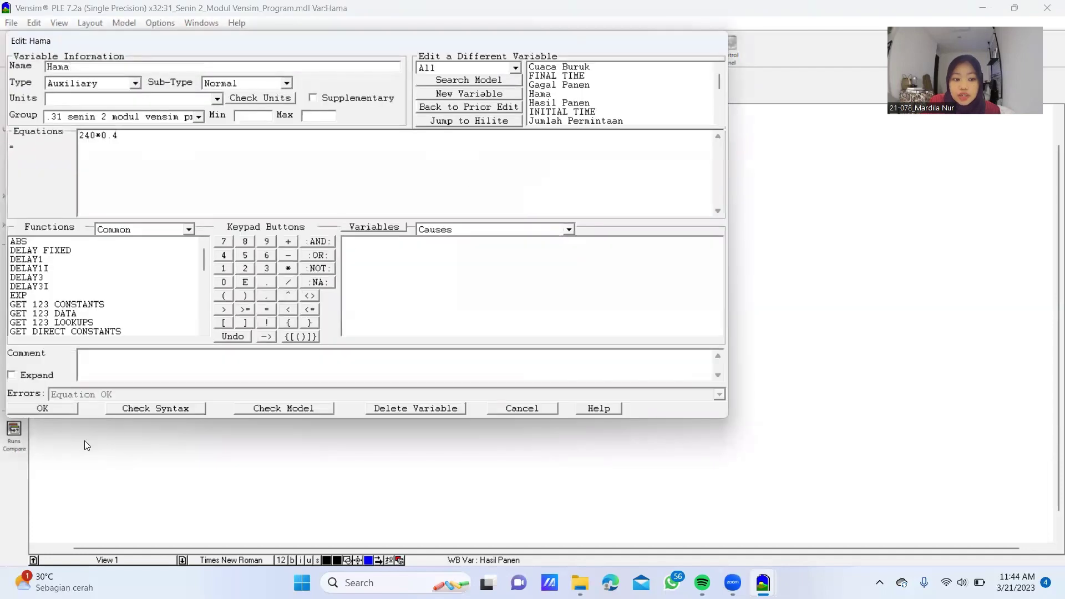
{"action": "left_click", "coordinate": [52, 409]}
{"action": "left_click", "coordinate": [640, 201]}
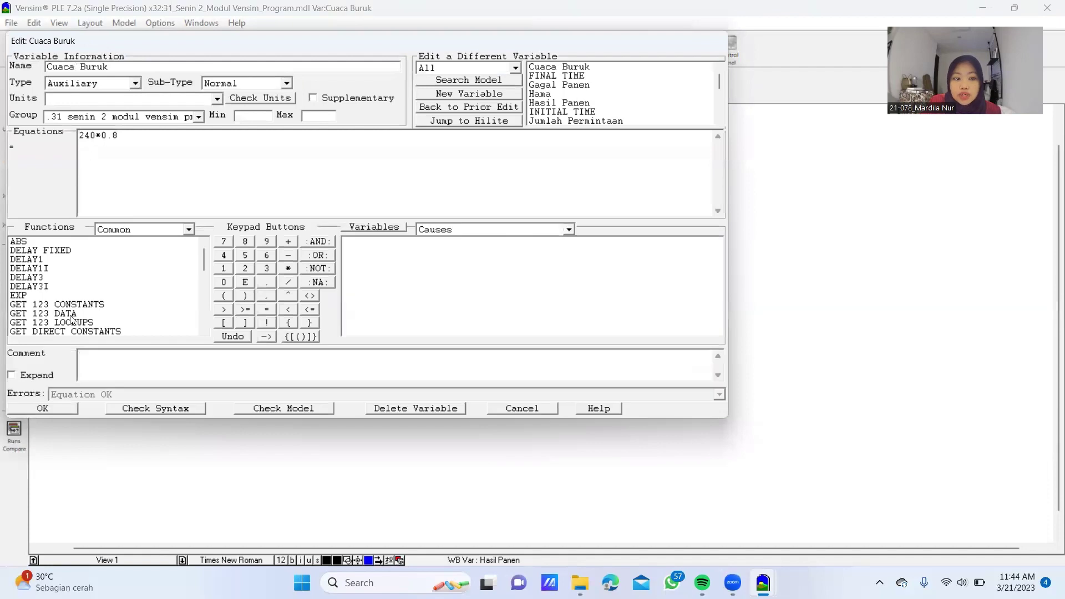
{"action": "left_click", "coordinate": [50, 408]}
{"action": "left_click", "coordinate": [501, 246]}
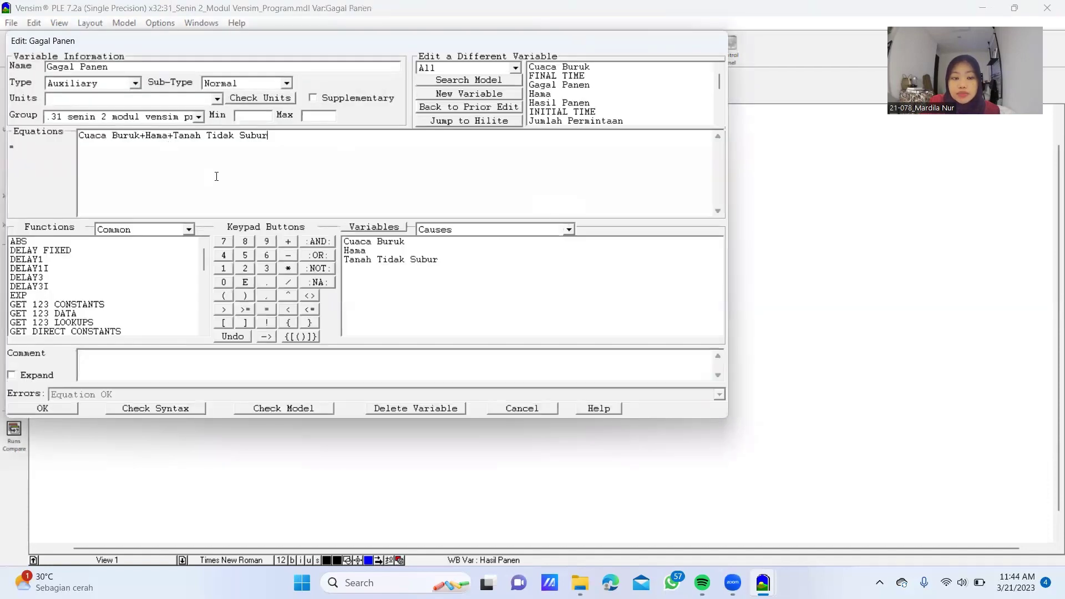
{"action": "left_click", "coordinate": [47, 408]}
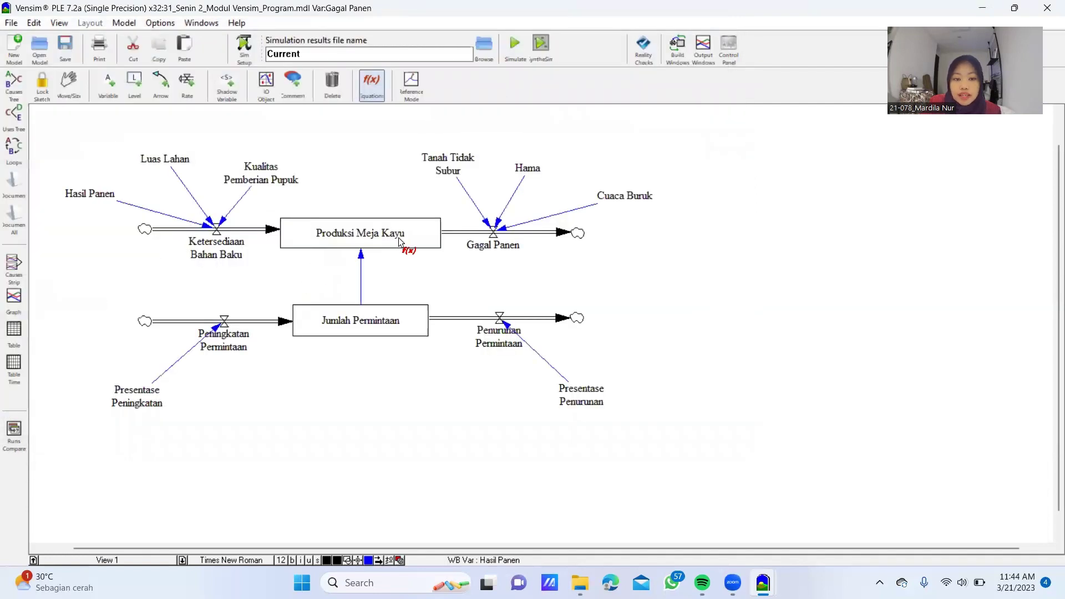
Review the equations of the Produksi Meja Kayu level, Presentase Peningkatan and the Peningkatan Permintaan inflow
{"action": "left_click", "coordinate": [382, 235]}
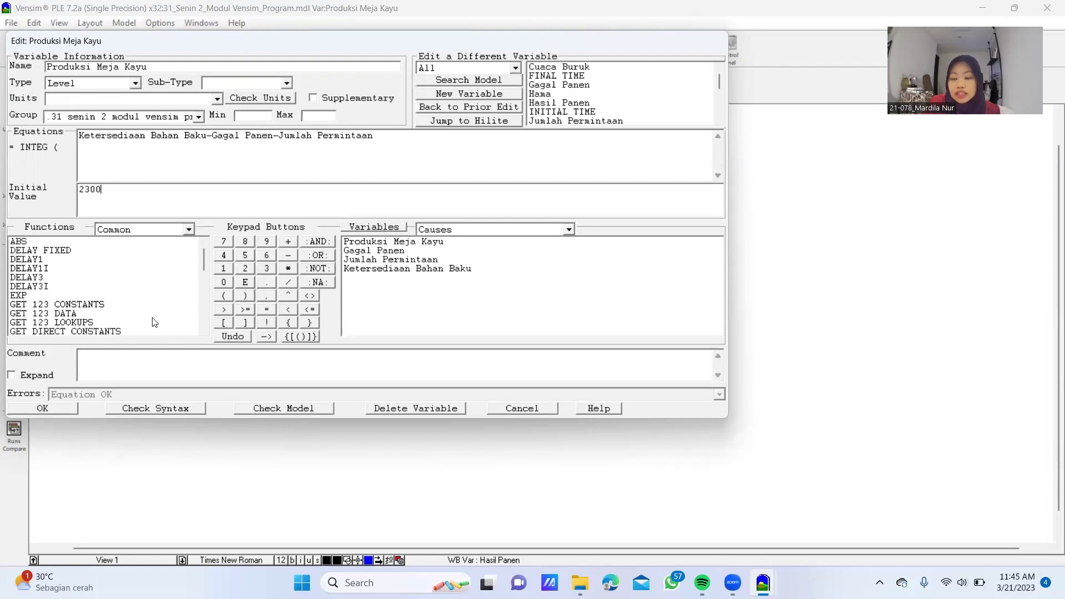
{"action": "left_click", "coordinate": [42, 409]}
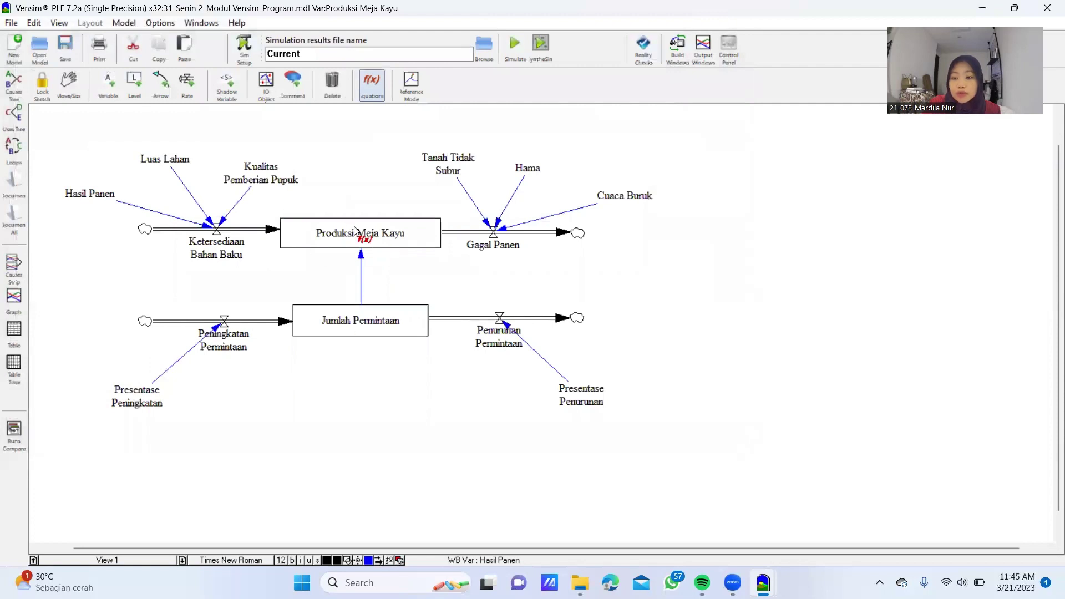
{"action": "left_click", "coordinate": [142, 396]}
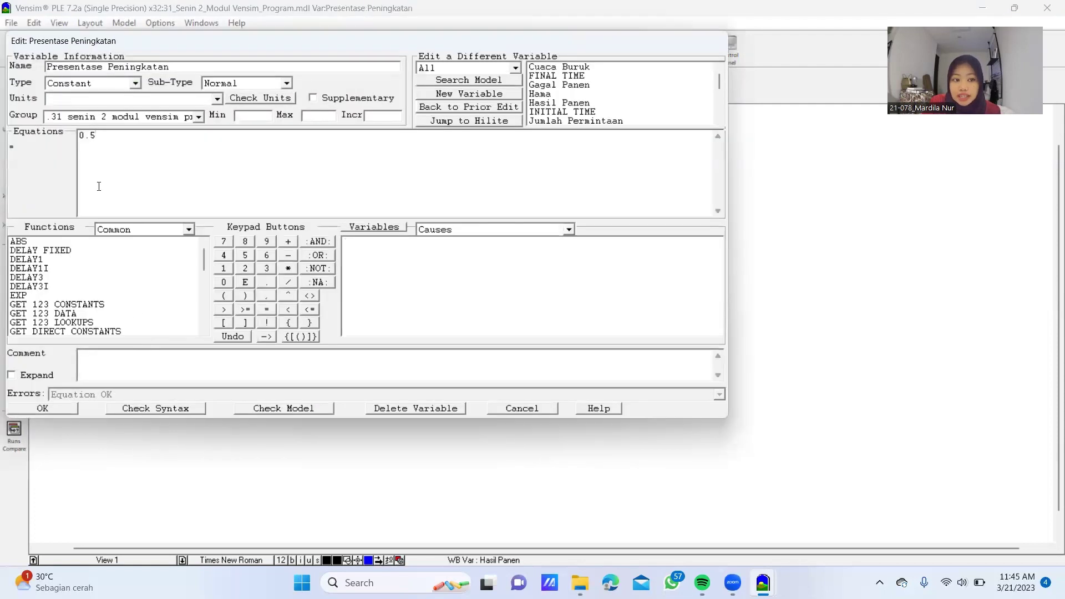
{"action": "left_click", "coordinate": [42, 410]}
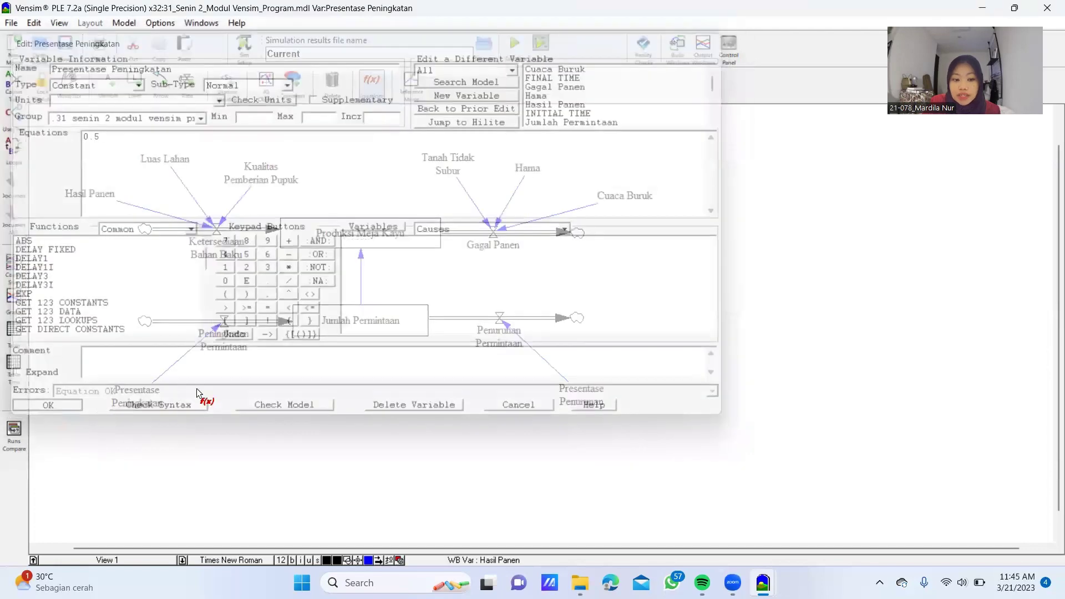
{"action": "left_click", "coordinate": [226, 347]}
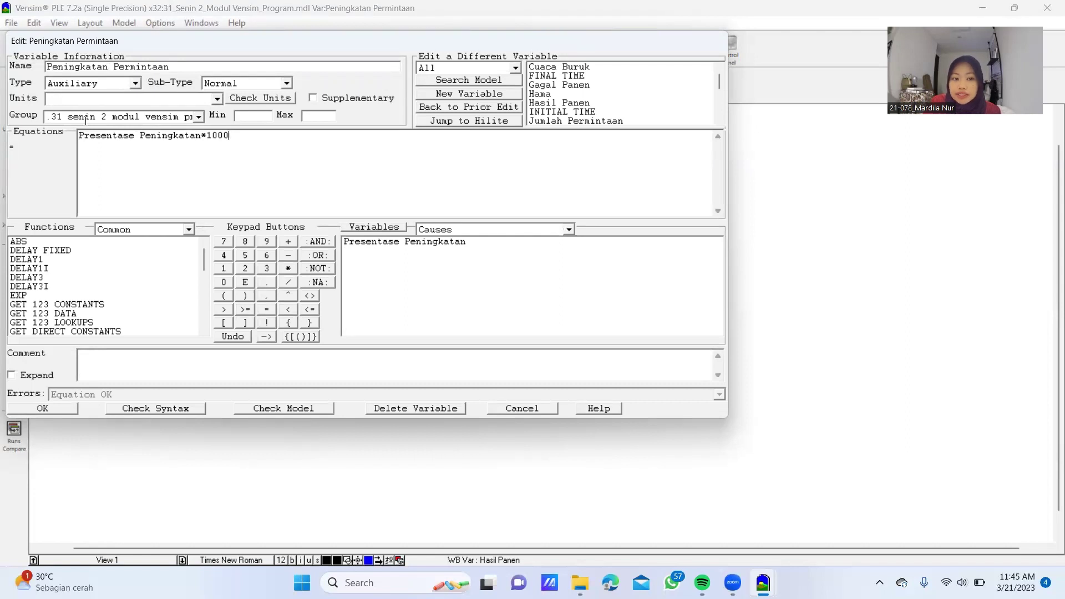
{"action": "left_click", "coordinate": [42, 409]}
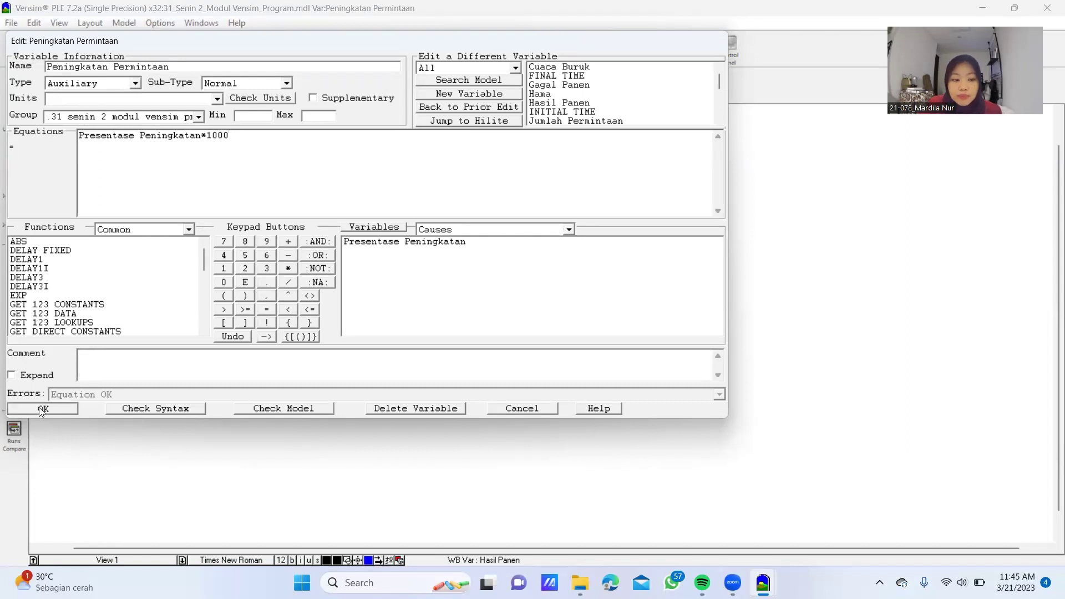
Review the equations of Presentase Penurunan, the Penurunan Permintaan outflow and the Jumlah Permintaan level
{"action": "left_click", "coordinate": [584, 397]}
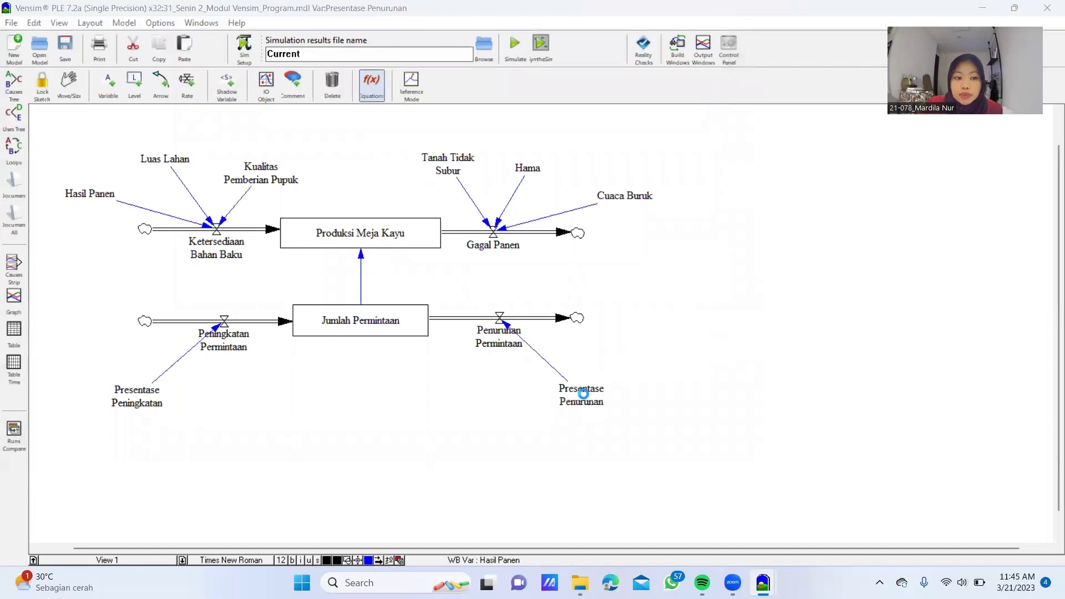
{"action": "left_click", "coordinate": [58, 411]}
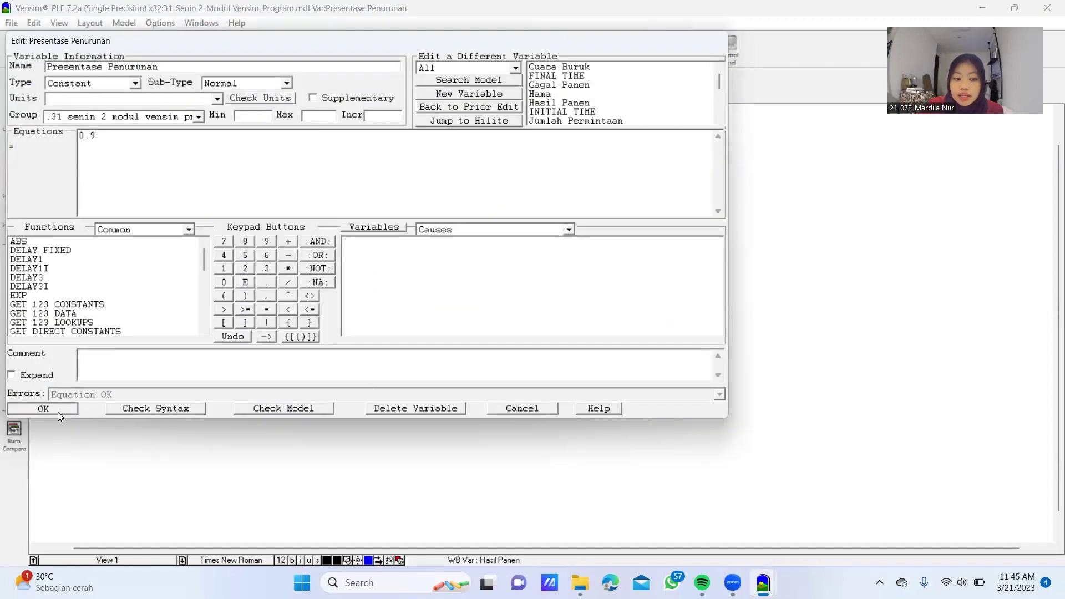
{"action": "left_click", "coordinate": [501, 343]}
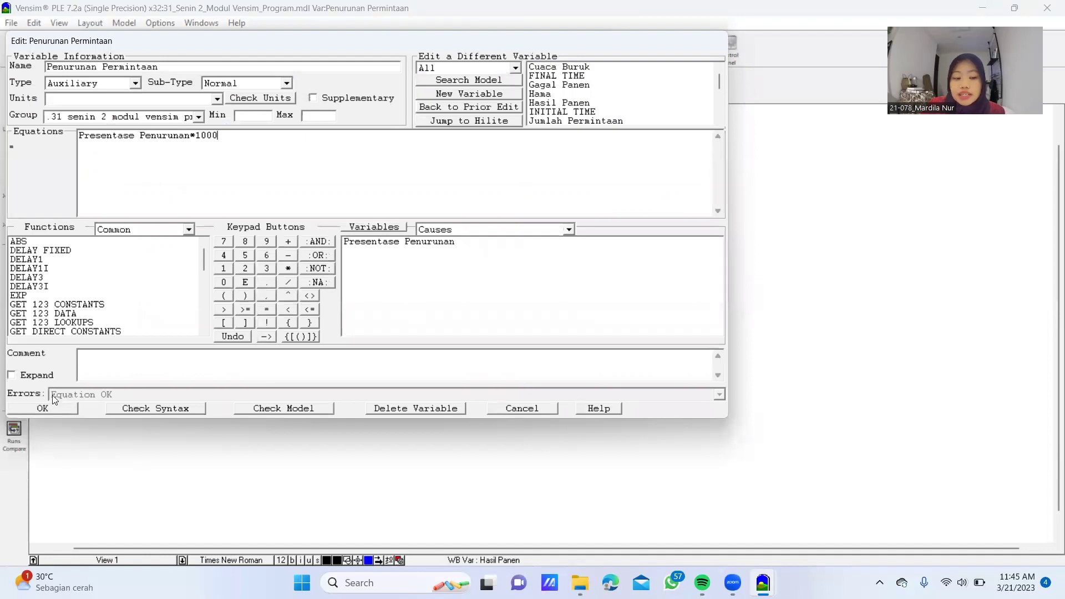
{"action": "left_click", "coordinate": [49, 410]}
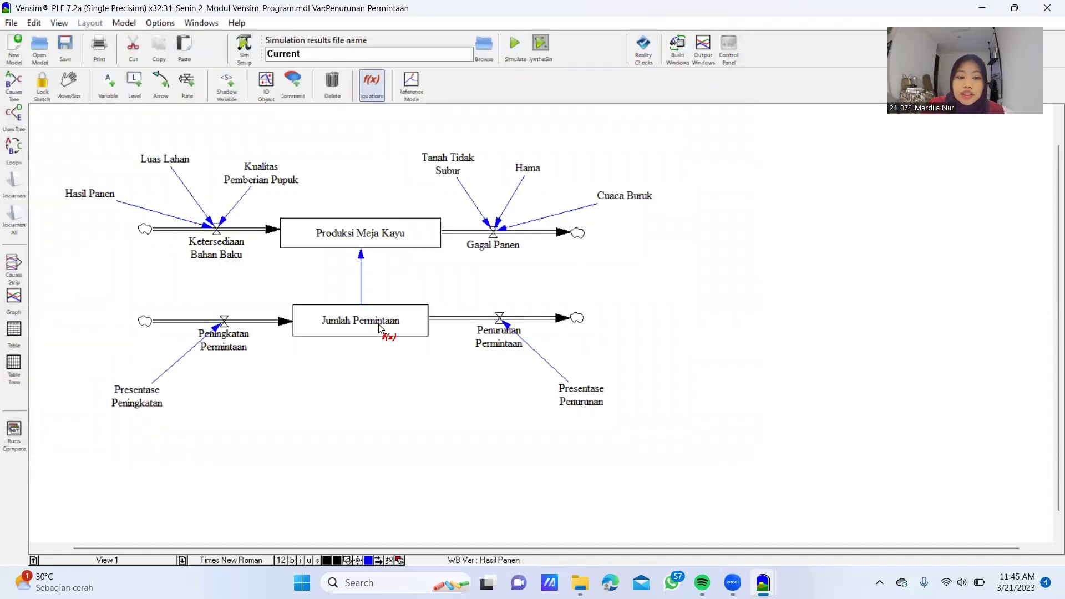
{"action": "left_click", "coordinate": [378, 328]}
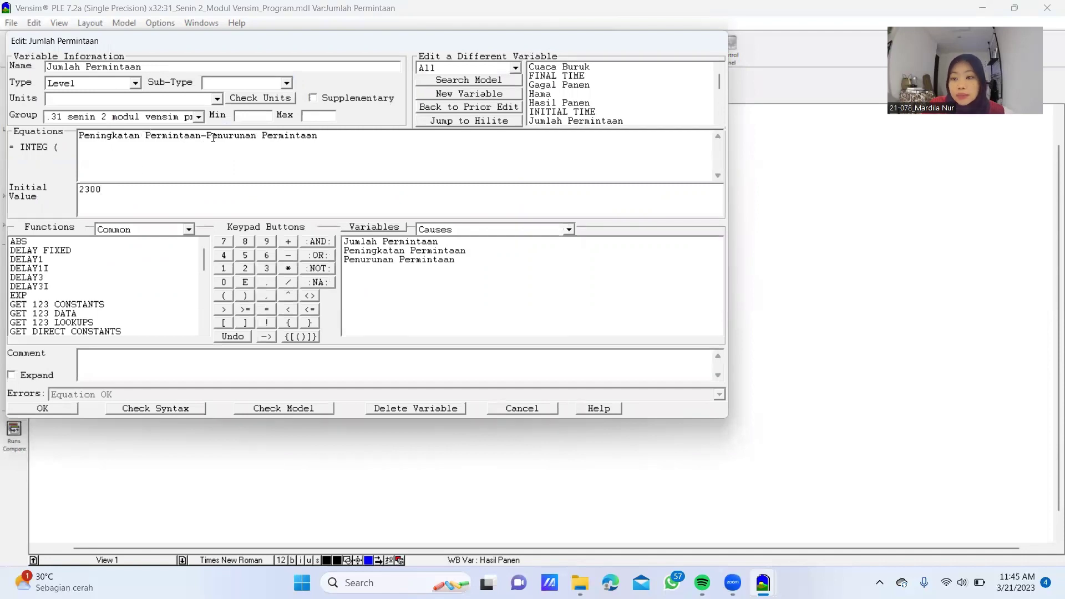
{"action": "left_click", "coordinate": [67, 412]}
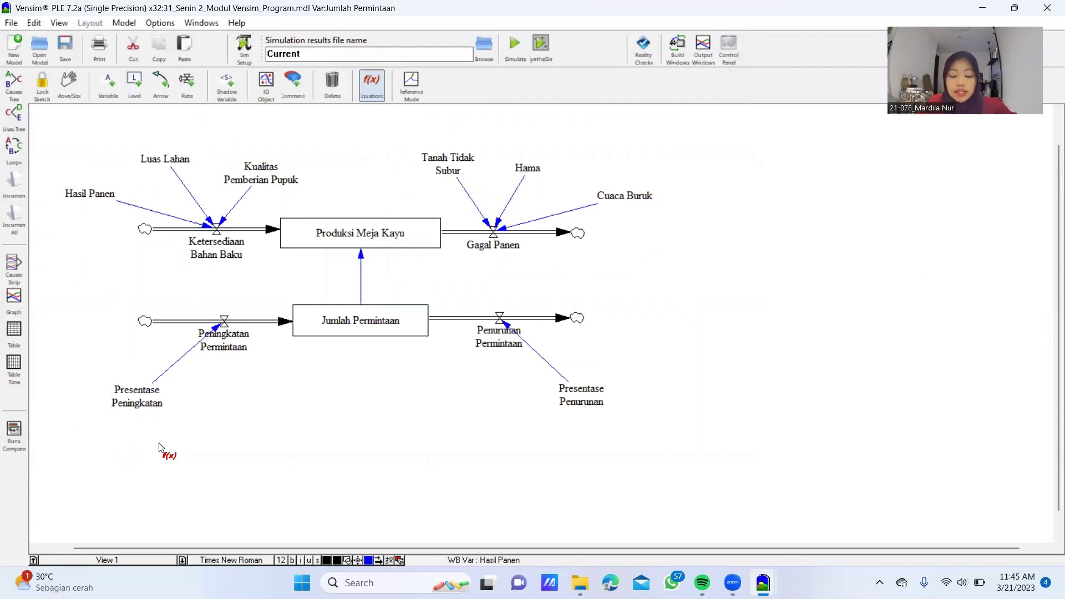
Select the whole stock and flow diagram and simulate it, overwriting the existing Current dataset
{"action": "key", "text": "ctrl+a"}
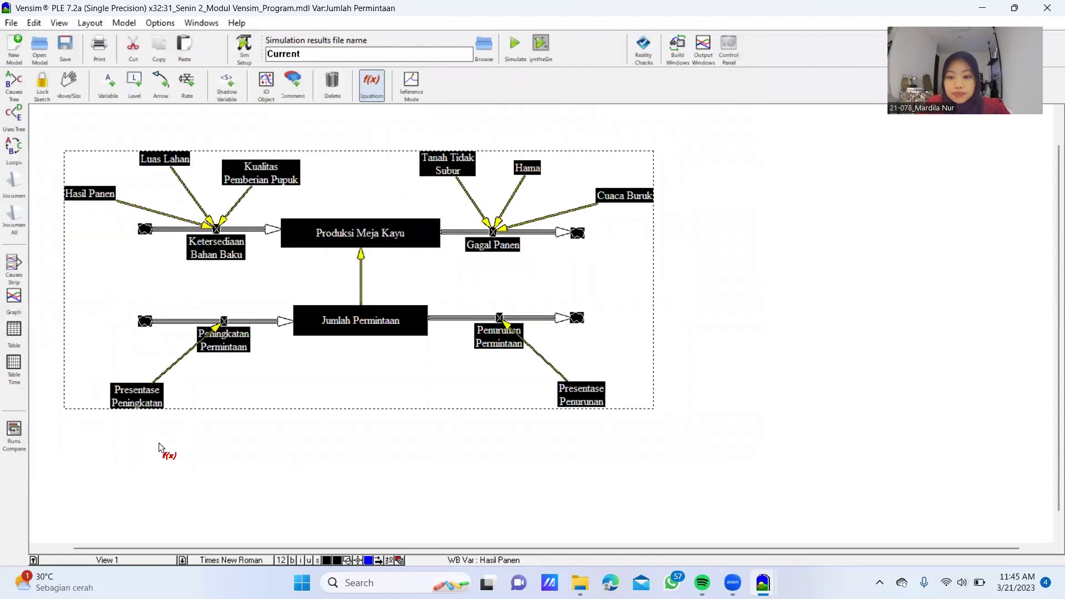
{"action": "left_click", "coordinate": [514, 45]}
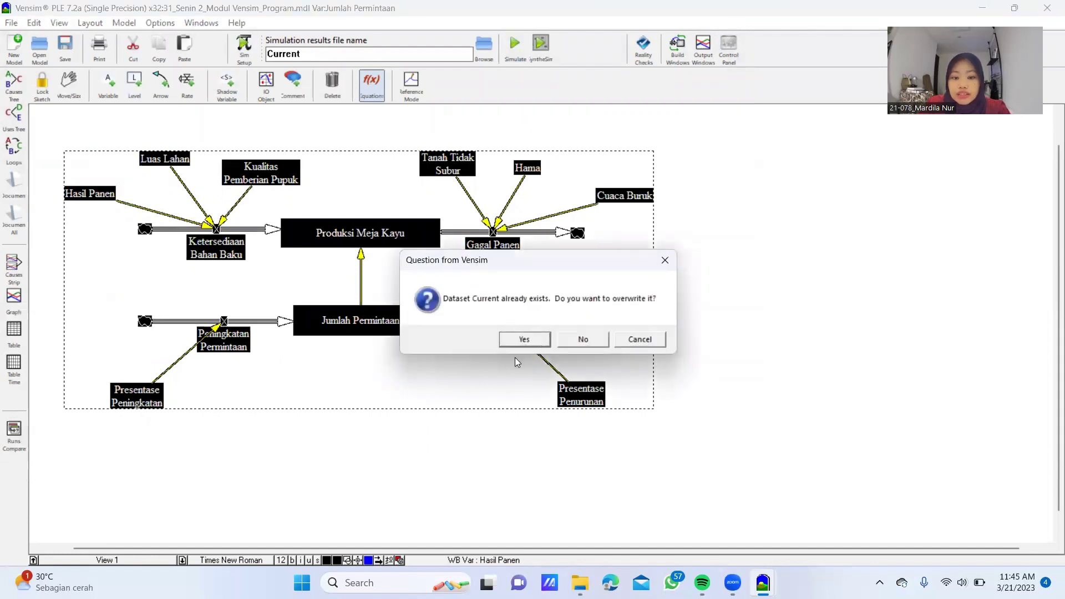
{"action": "left_click", "coordinate": [519, 340]}
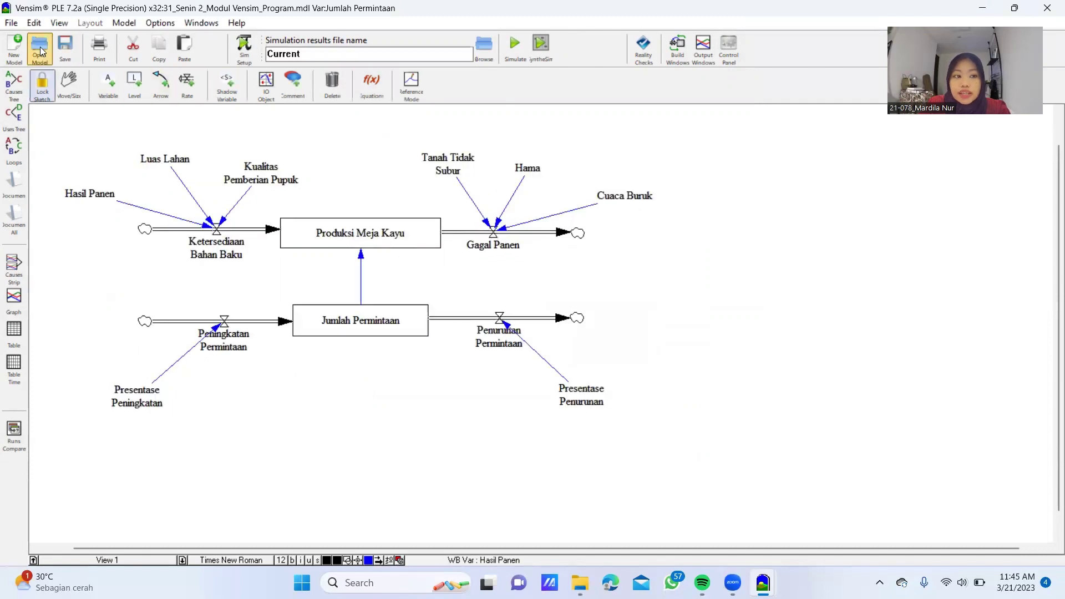
Save a copy of the model in the Modul 3 folder as 31_Senin 2_Modul Vensim_Programrun in text format (.mdl)
{"action": "left_click", "coordinate": [11, 23]}
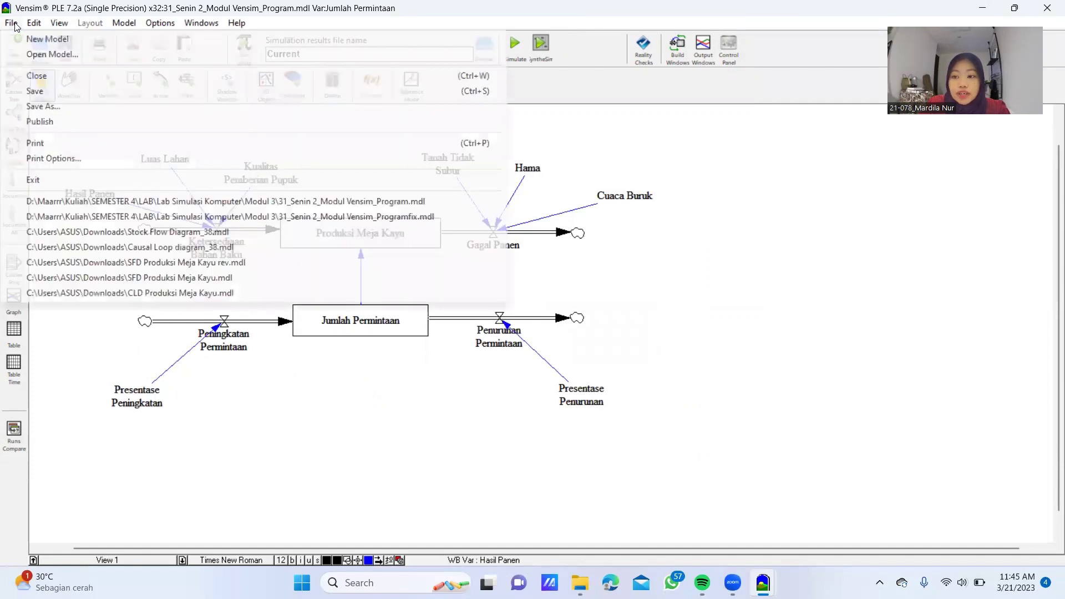
{"action": "left_click", "coordinate": [47, 106]}
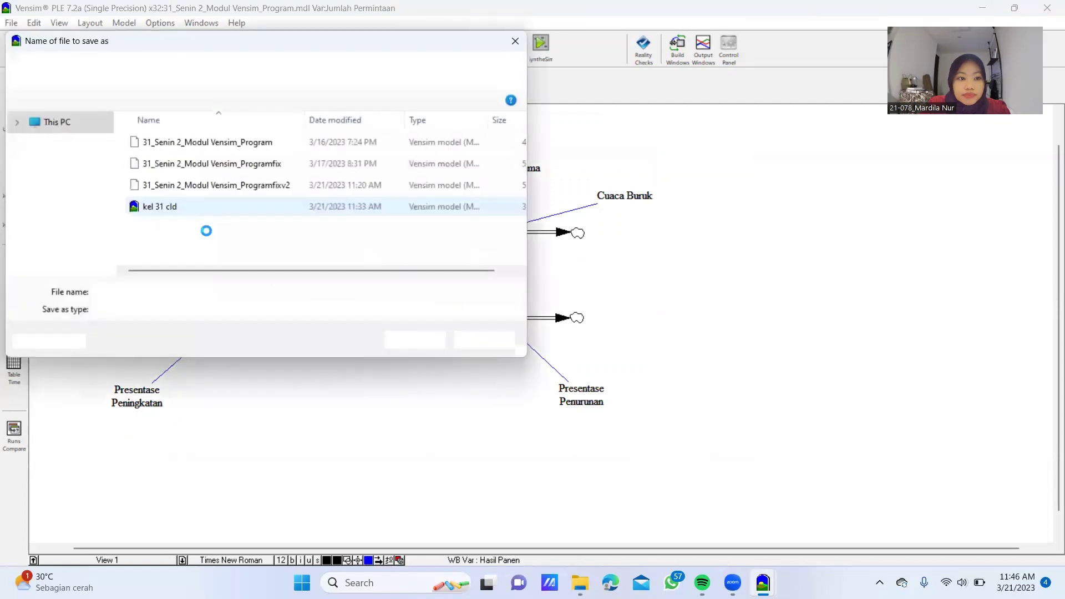
{"action": "left_click", "coordinate": [248, 291]}
{"action": "type", "text": "rogramr"}
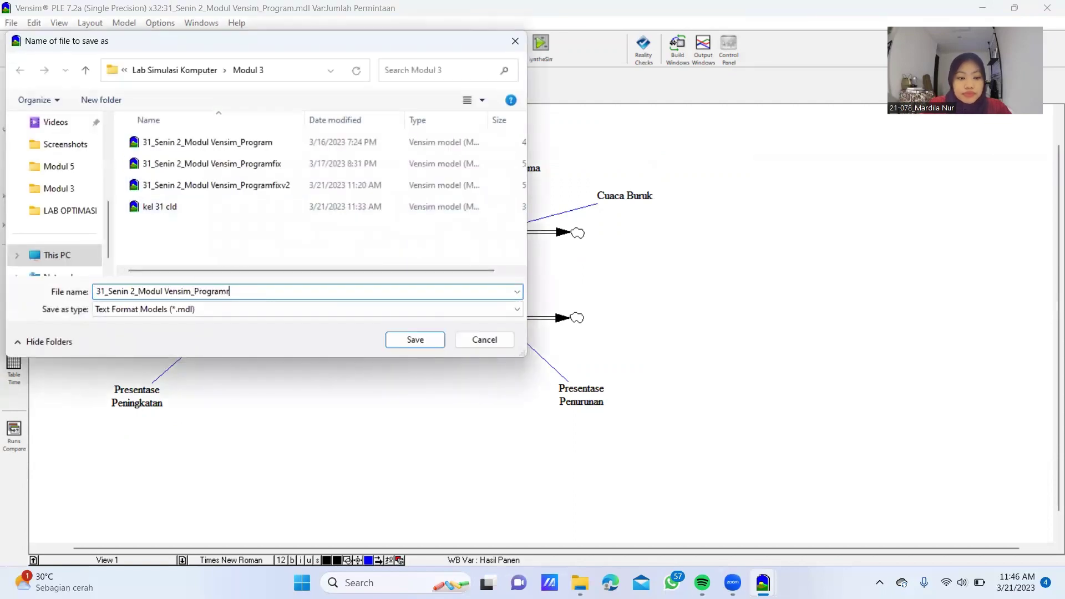
{"action": "type", "text": "un"}
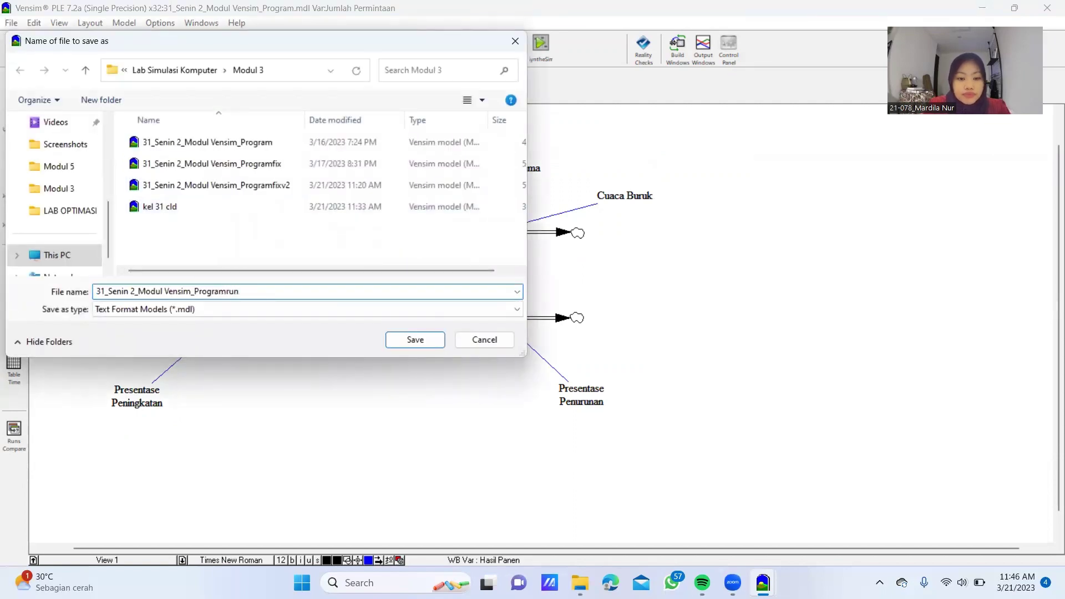
{"action": "left_click", "coordinate": [402, 344]}
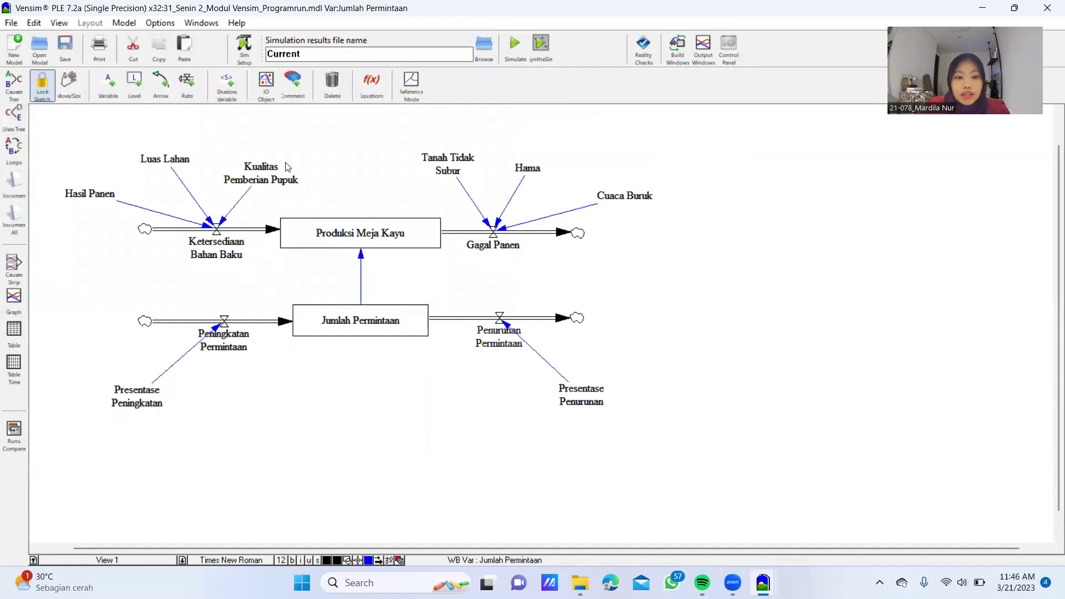
Select all elements of the saved copy's diagram and run its simulation, replacing the Current dataset
{"action": "key", "text": "ctrl+a"}
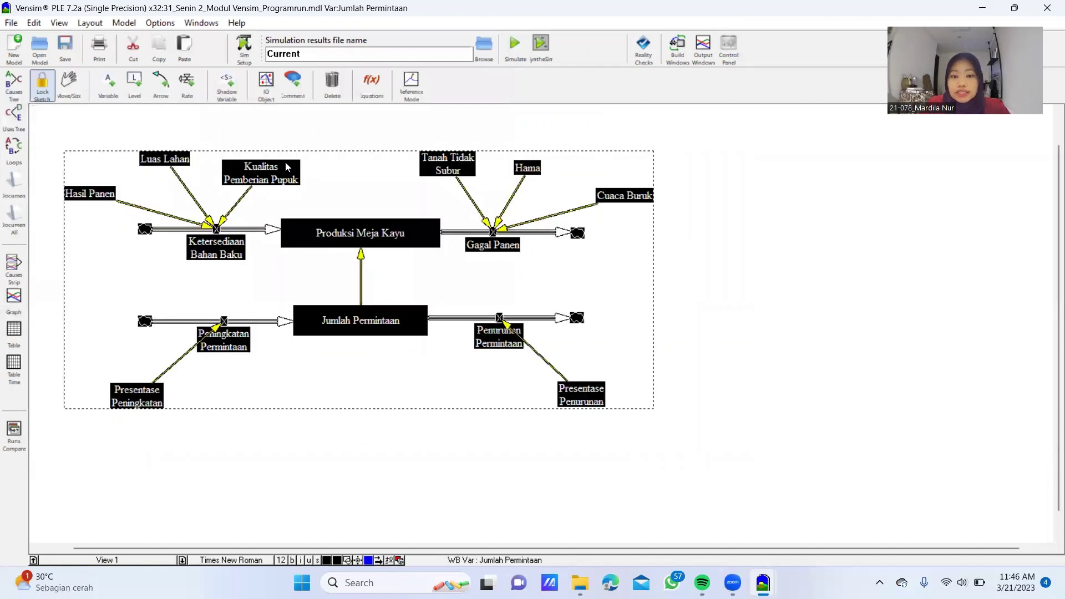
{"action": "left_click", "coordinate": [516, 44]}
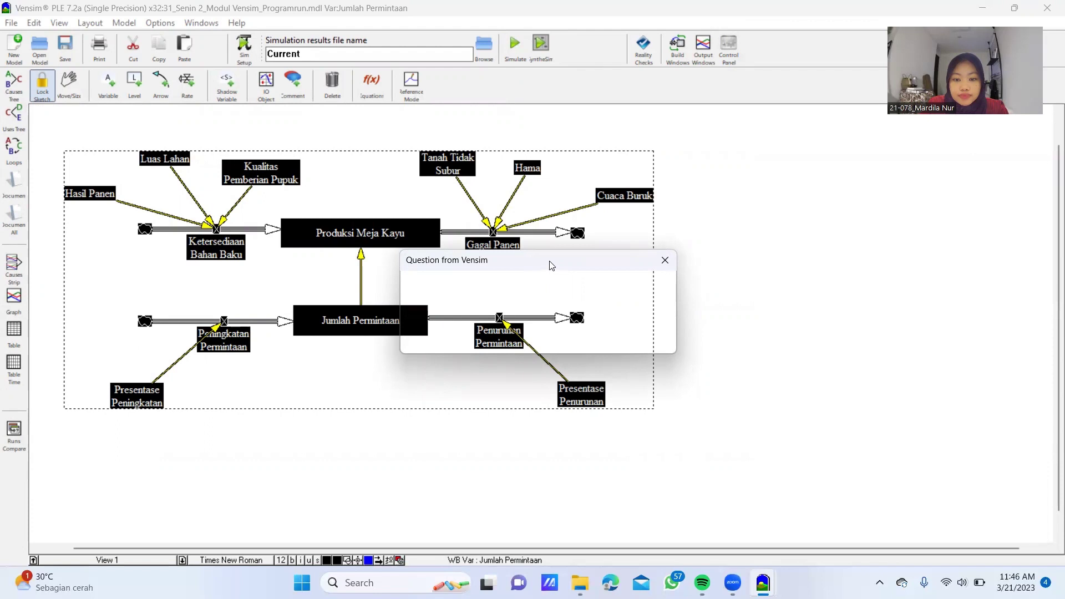
{"action": "left_click_drag", "start_coordinate": [551, 265], "coordinate": [891, 227]}
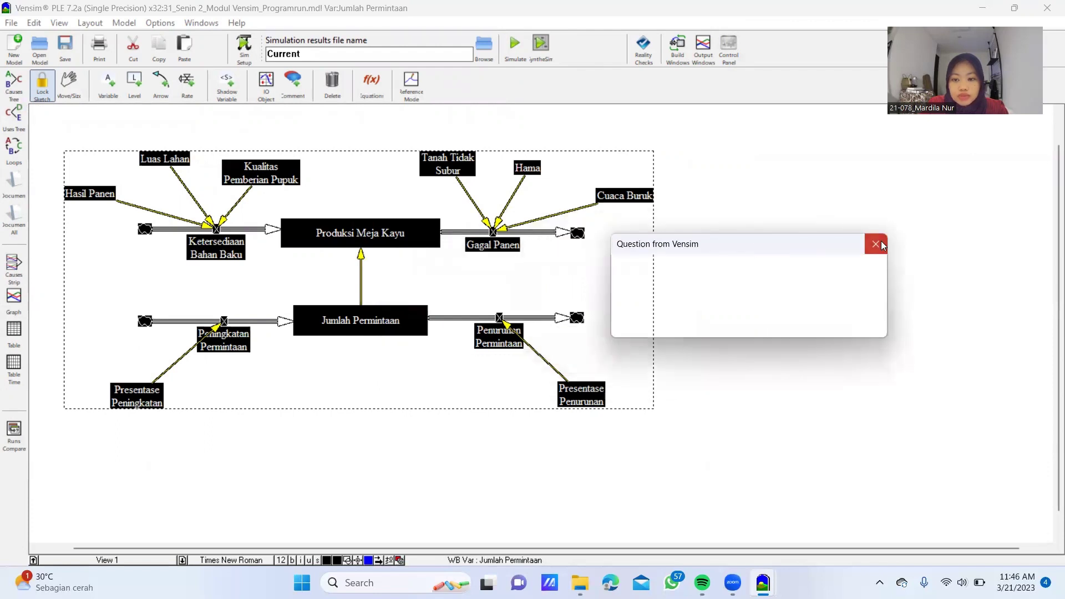
{"action": "left_click", "coordinate": [876, 244]}
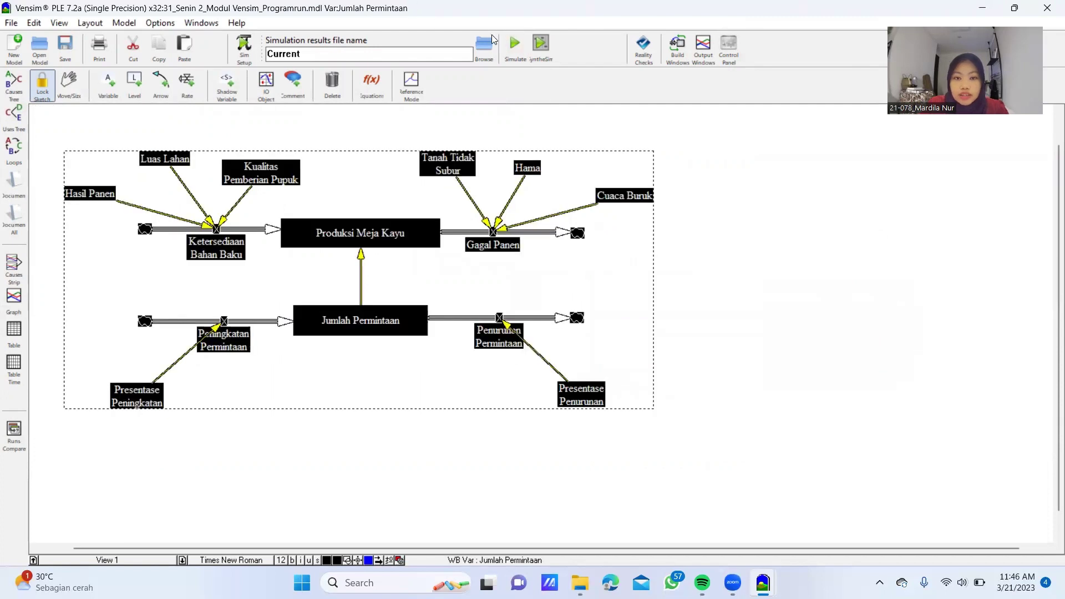
{"action": "left_click", "coordinate": [513, 50]}
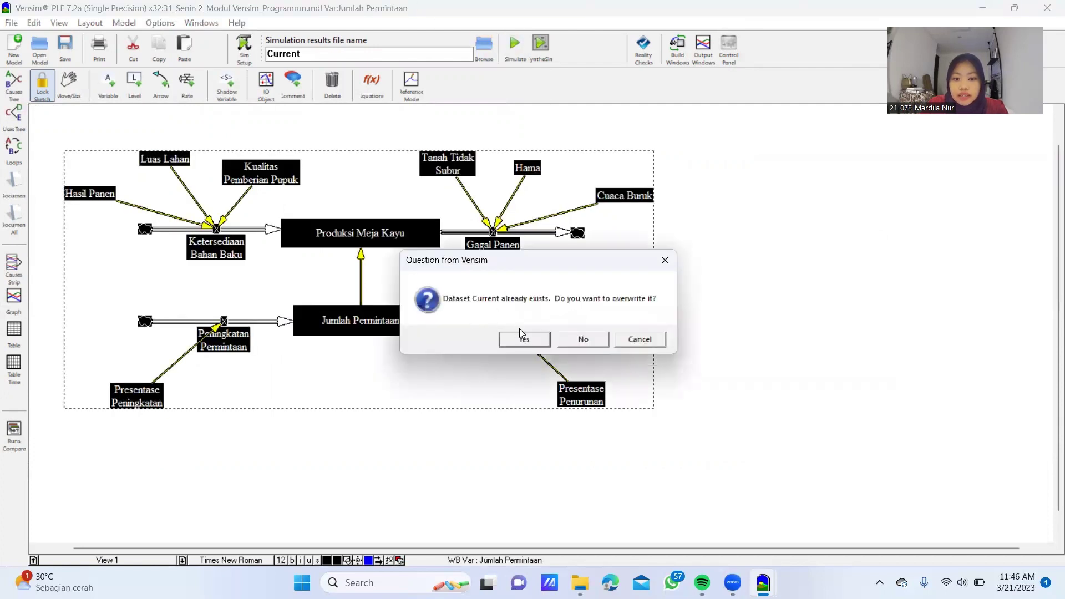
{"action": "left_click", "coordinate": [521, 335]}
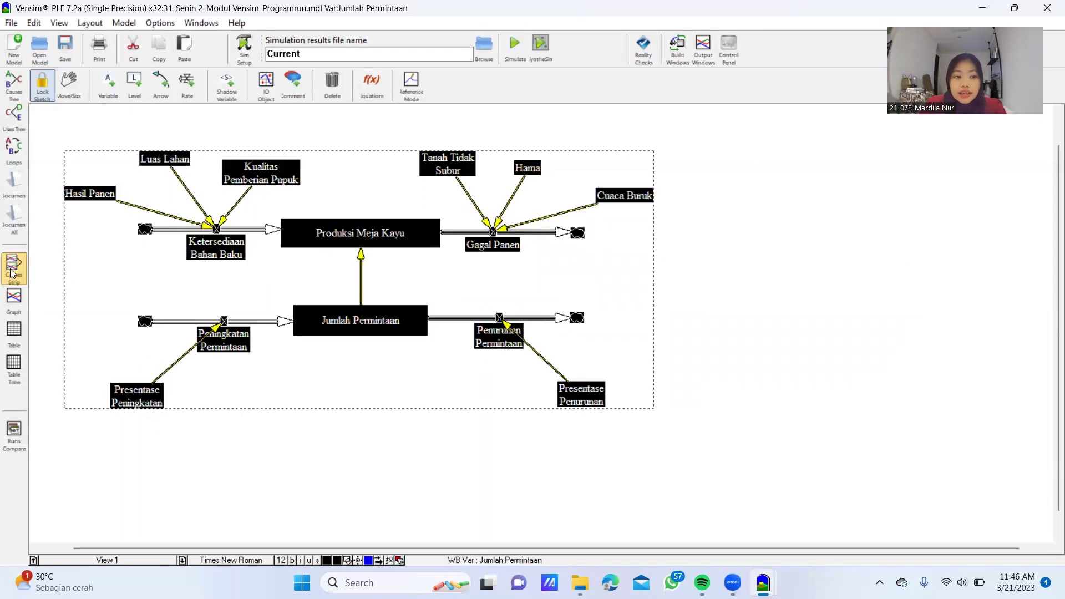
Graph all selected variables over 2023 to 2028, examine the curves and the full legend, and close the graph
{"action": "left_click", "coordinate": [10, 302]}
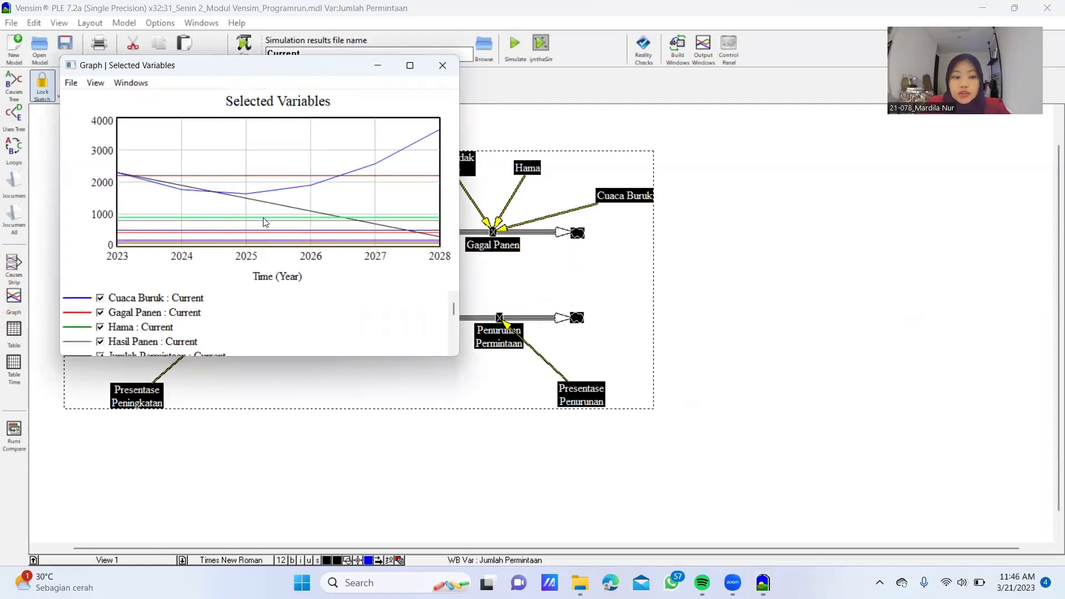
{"action": "scroll", "coordinate": [256, 295], "scroll_direction": "down", "scroll_amount": 5}
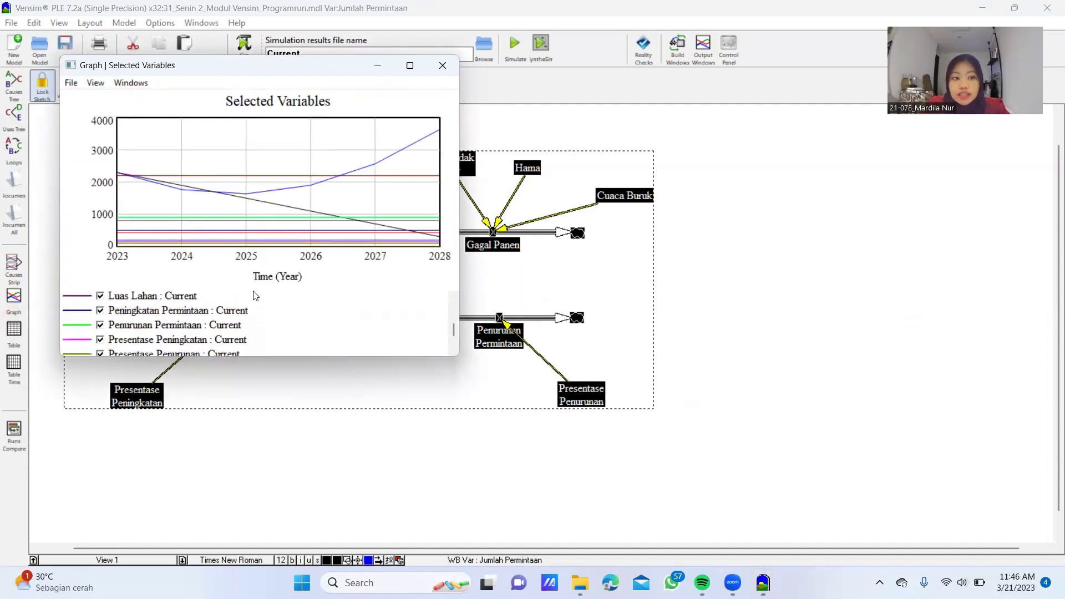
{"action": "scroll", "coordinate": [256, 296], "scroll_direction": "down", "scroll_amount": 1}
{"action": "scroll", "coordinate": [256, 295], "scroll_direction": "up", "scroll_amount": 6}
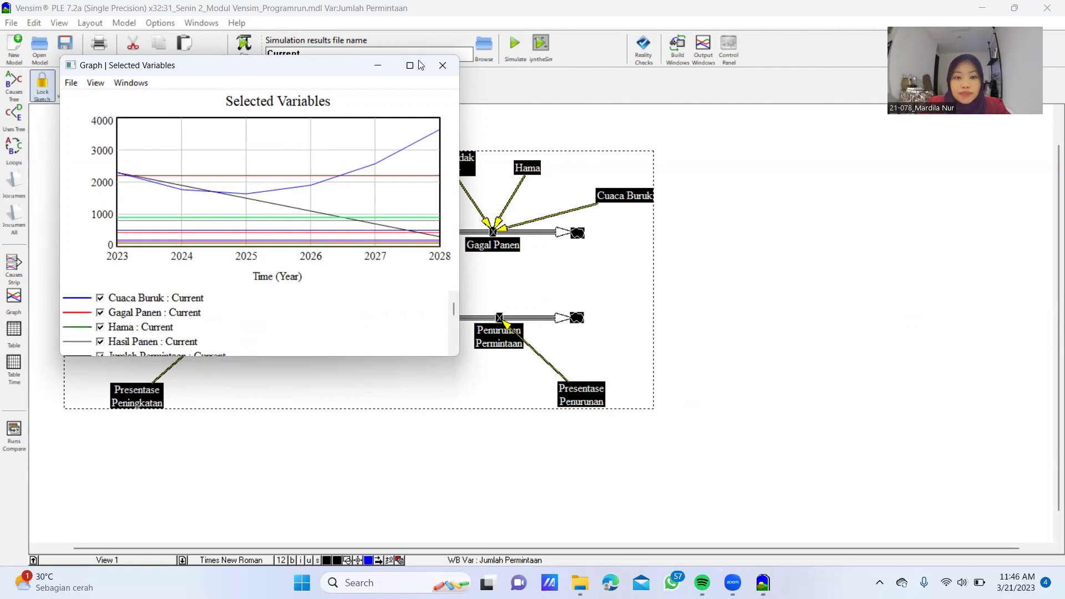
{"action": "left_click", "coordinate": [441, 66]}
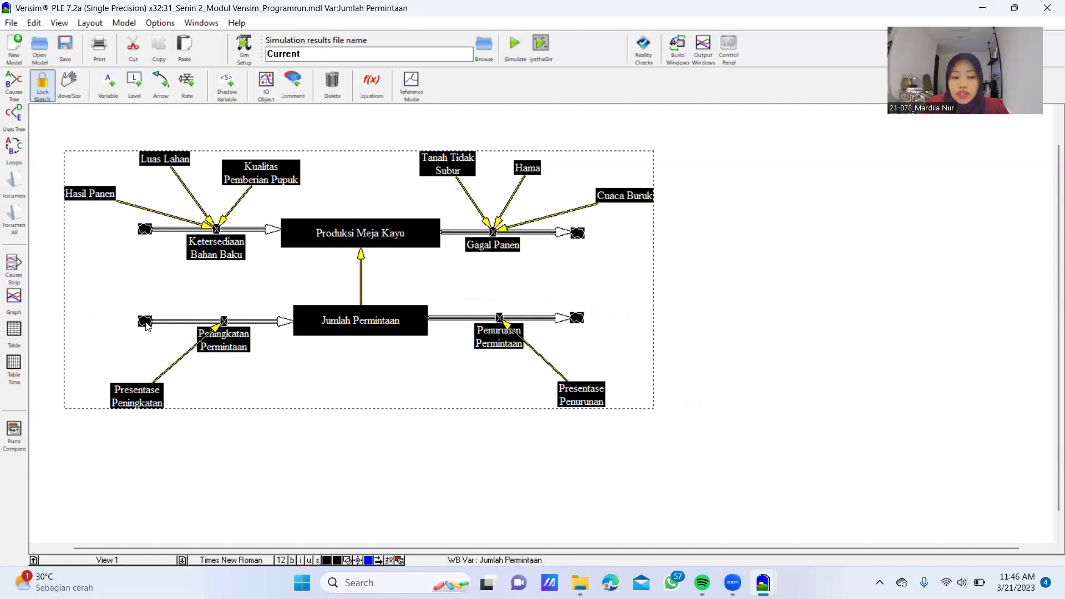
Examine the yearly simulation results of all selected variables in a table, close it and clear the selection
{"action": "left_click", "coordinate": [9, 341]}
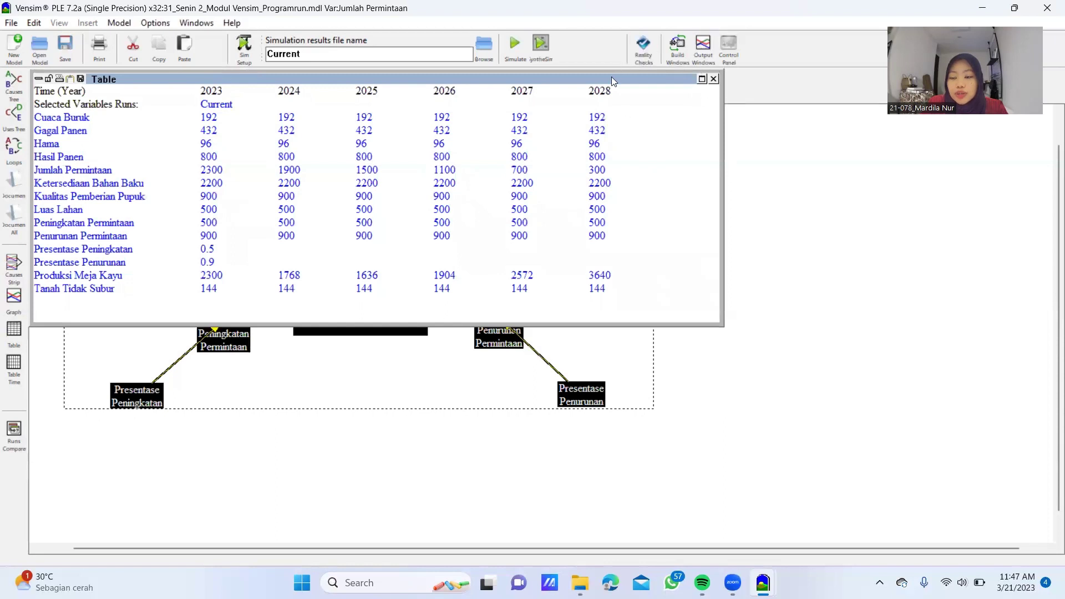
{"action": "left_click", "coordinate": [714, 80]}
{"action": "left_click", "coordinate": [380, 453]}
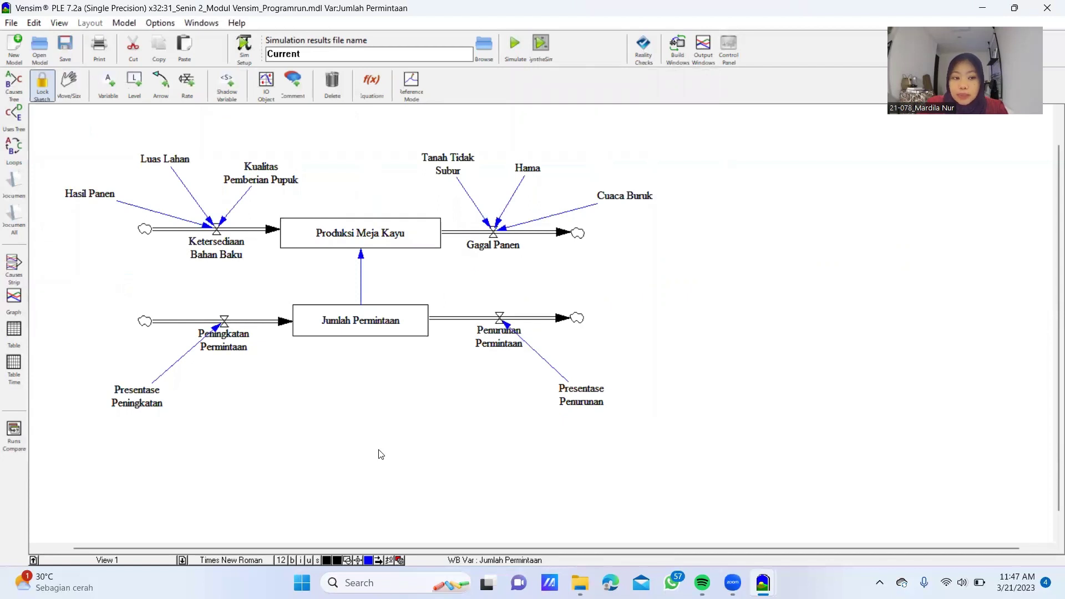
Reduce the equation of the Hasil Panen variable to the constant 4000
{"action": "left_click", "coordinate": [94, 198]}
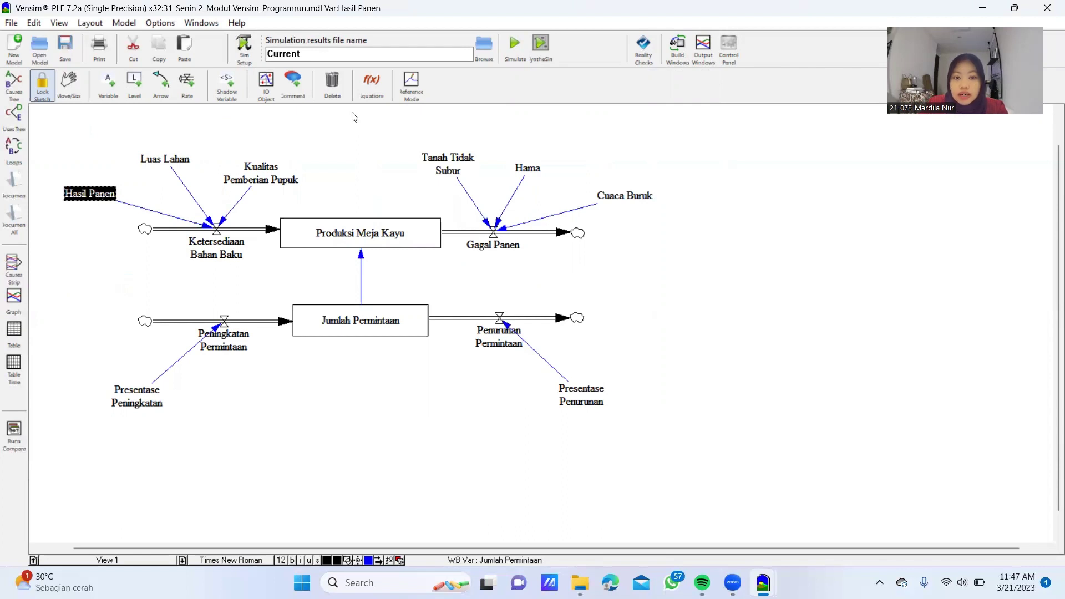
{"action": "left_click", "coordinate": [386, 84]}
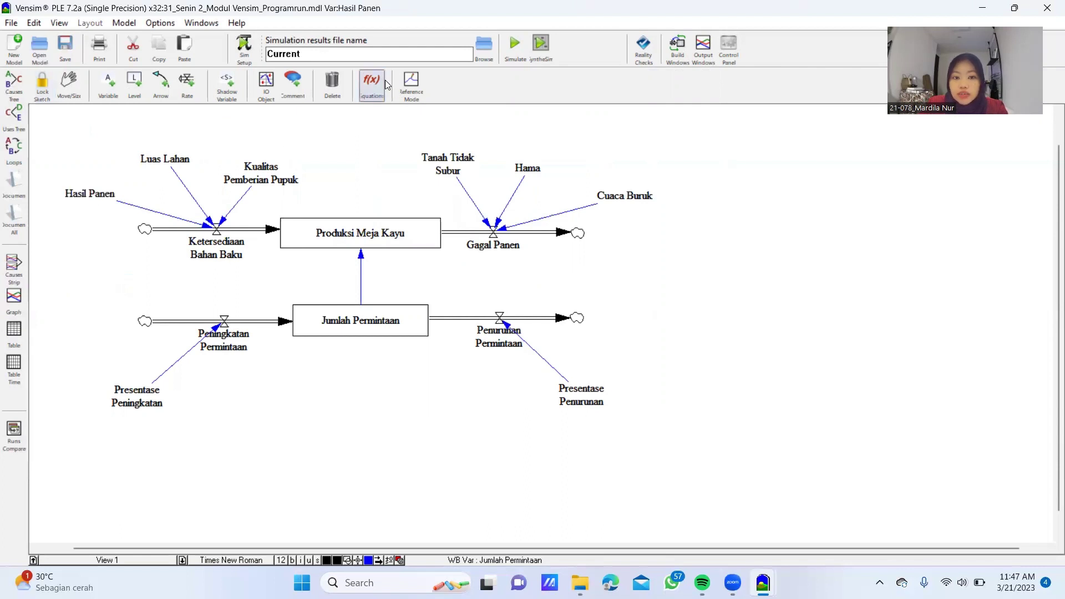
{"action": "left_click", "coordinate": [105, 198]}
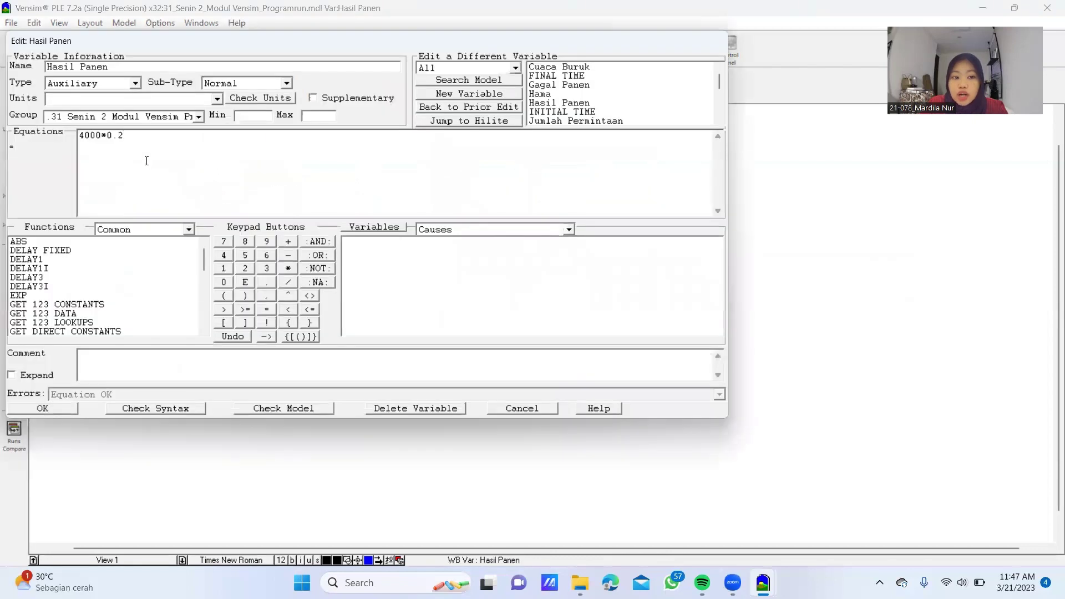
{"action": "key", "text": "BackSpace"}
{"action": "key", "text": "BackSpace"}
{"action": "key", "text": "BackSpace"}
{"action": "key", "text": "BackSpace"}
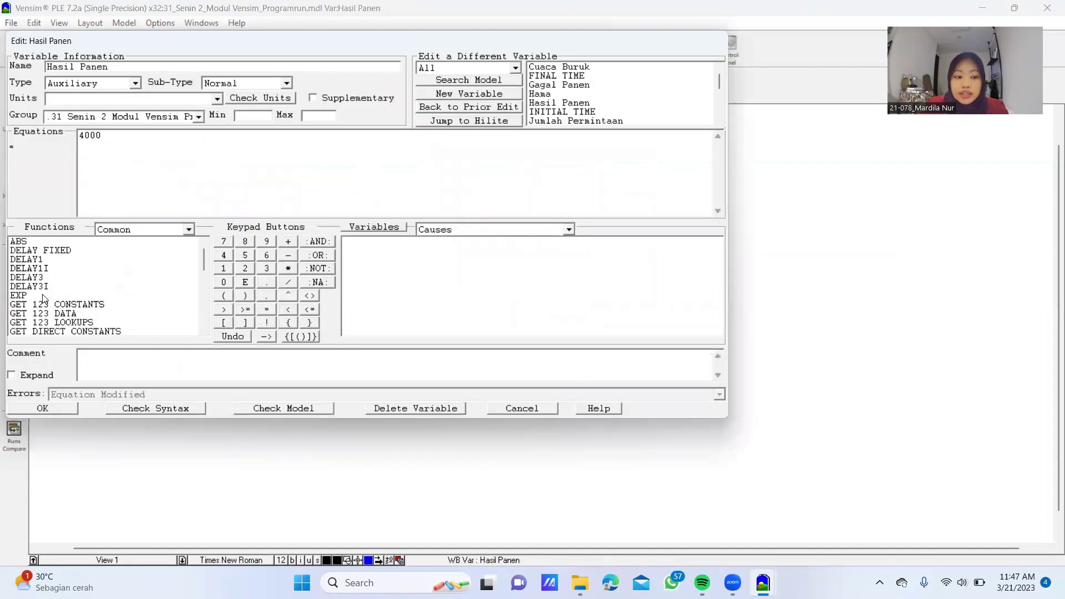
{"action": "left_click", "coordinate": [49, 411]}
Reduce the equation of the Luas Lahan variable to the constant 1000
{"action": "left_click", "coordinate": [164, 165]}
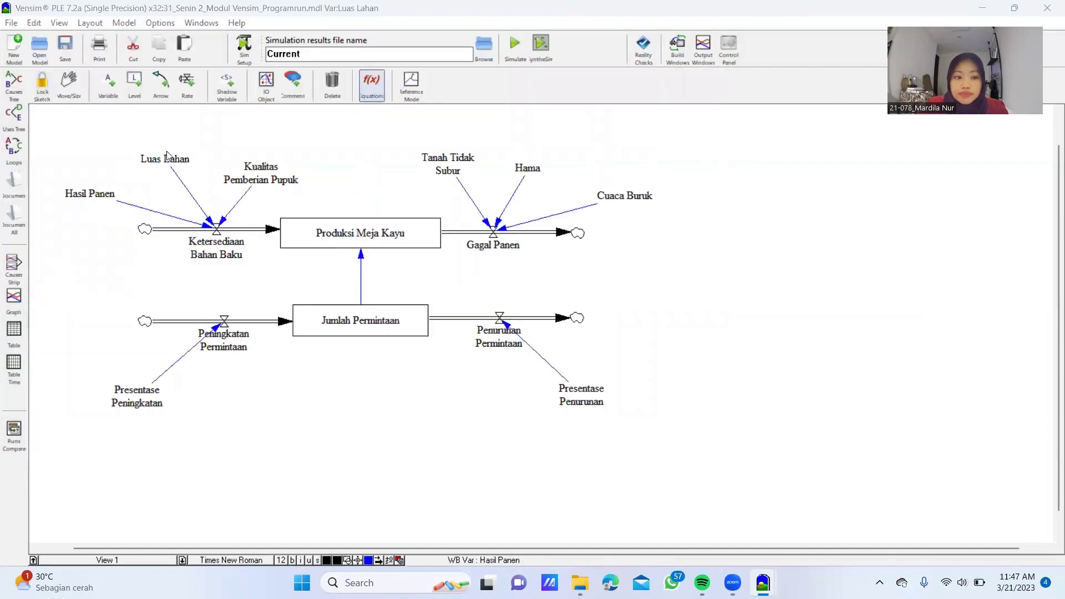
{"action": "key", "text": "BackSpace"}
{"action": "key", "text": "BackSpace"}
{"action": "key", "text": "BackSpace"}
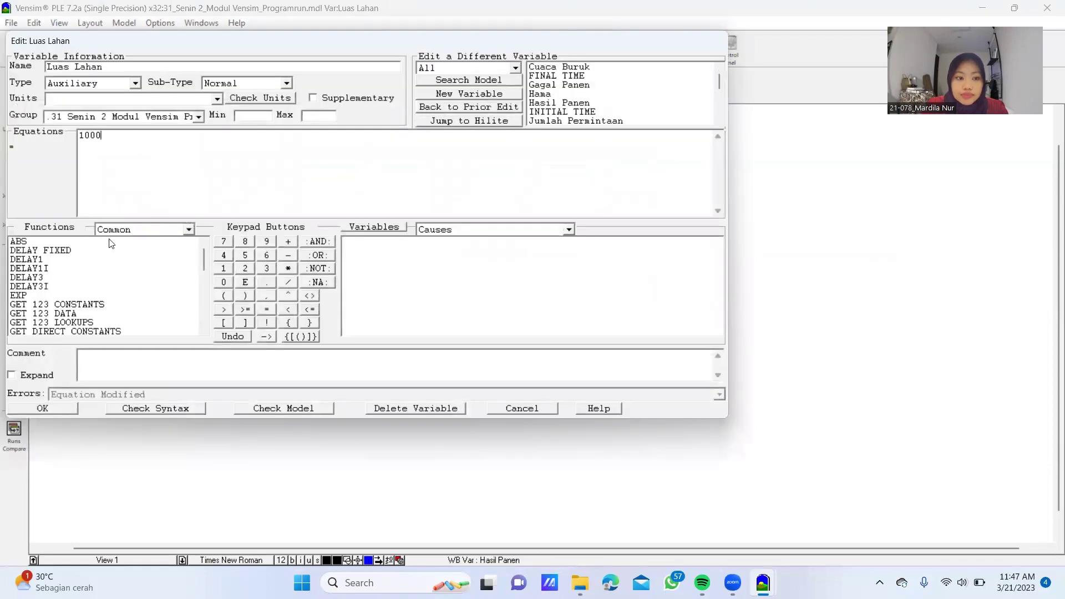
{"action": "left_click", "coordinate": [40, 408]}
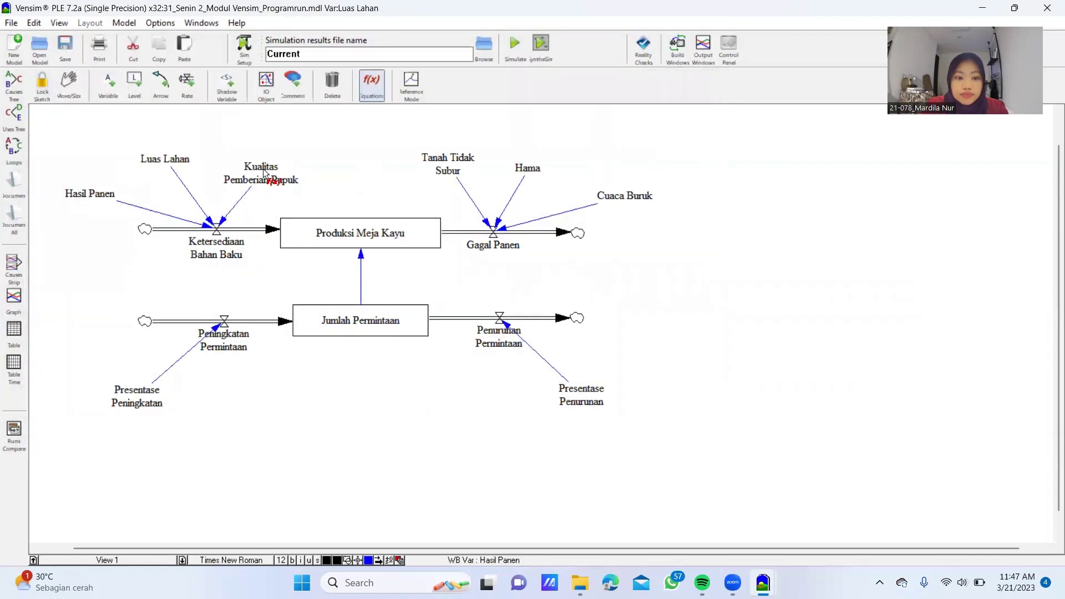
Reduce the equation of the Kualitas Pemberian Pupuk variable to the constant 3000
{"action": "left_click", "coordinate": [264, 173]}
{"action": "key", "text": "BackSpace"}
{"action": "key", "text": "BackSpace"}
{"action": "key", "text": "BackSpace"}
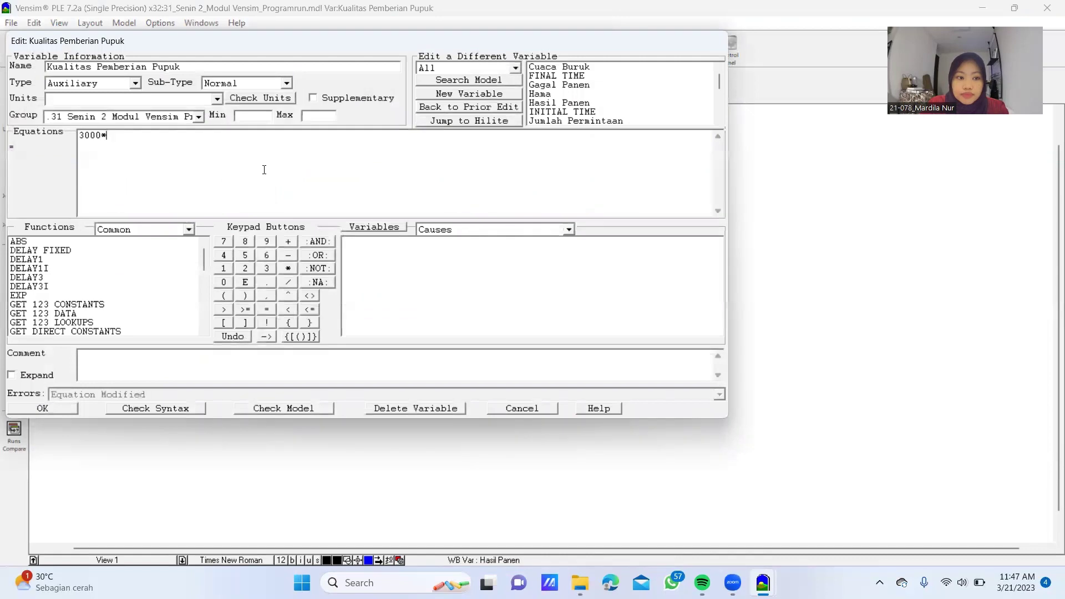
{"action": "key", "text": "BackSpace"}
{"action": "left_click", "coordinate": [66, 408]}
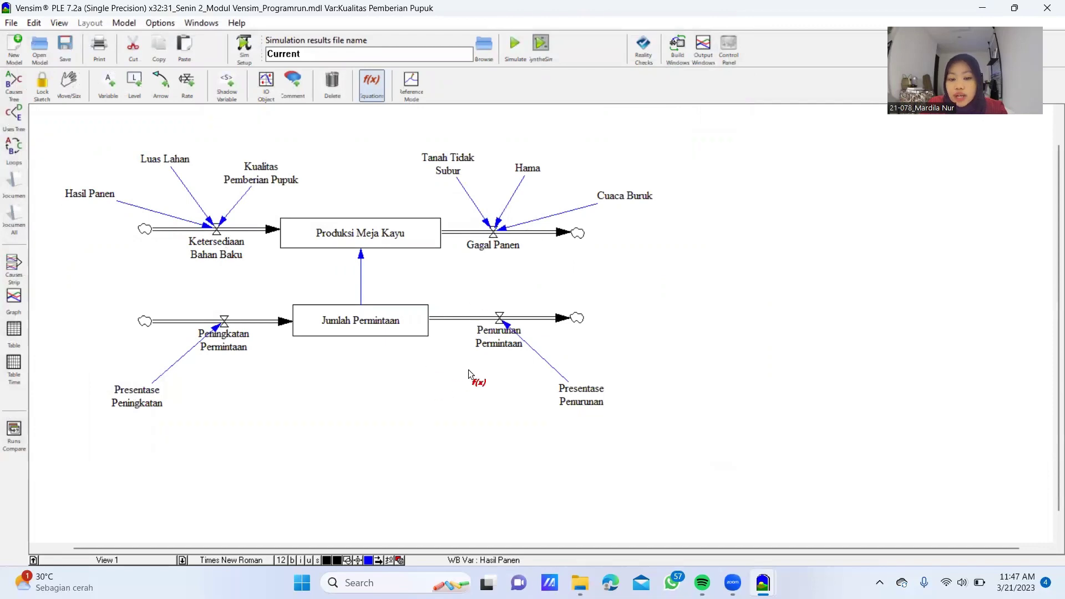
Review the equations of Ketersediaan Bahan Baku, Tanah Tidak Subur, Hama, Cuaca Buruk and Jumlah Permintaan
{"action": "left_click", "coordinate": [209, 249]}
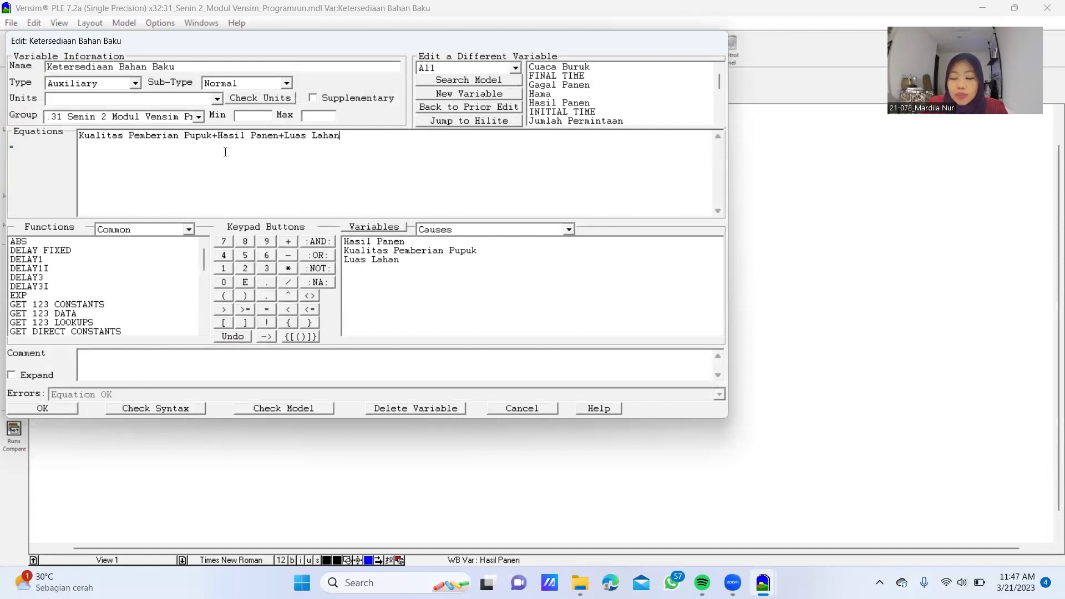
{"action": "left_click", "coordinate": [35, 402]}
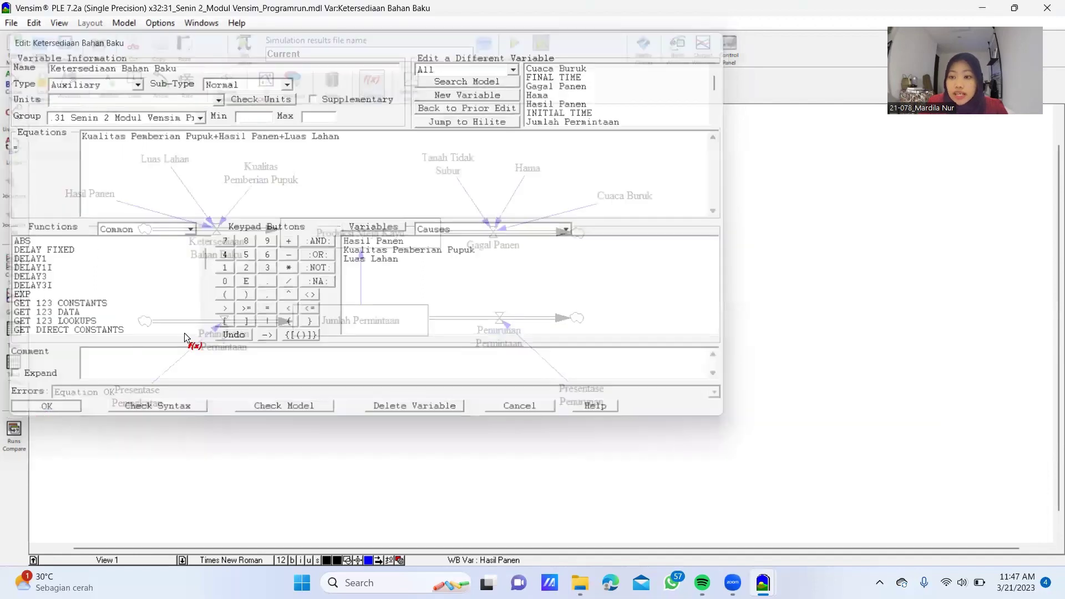
{"action": "left_click", "coordinate": [440, 177]}
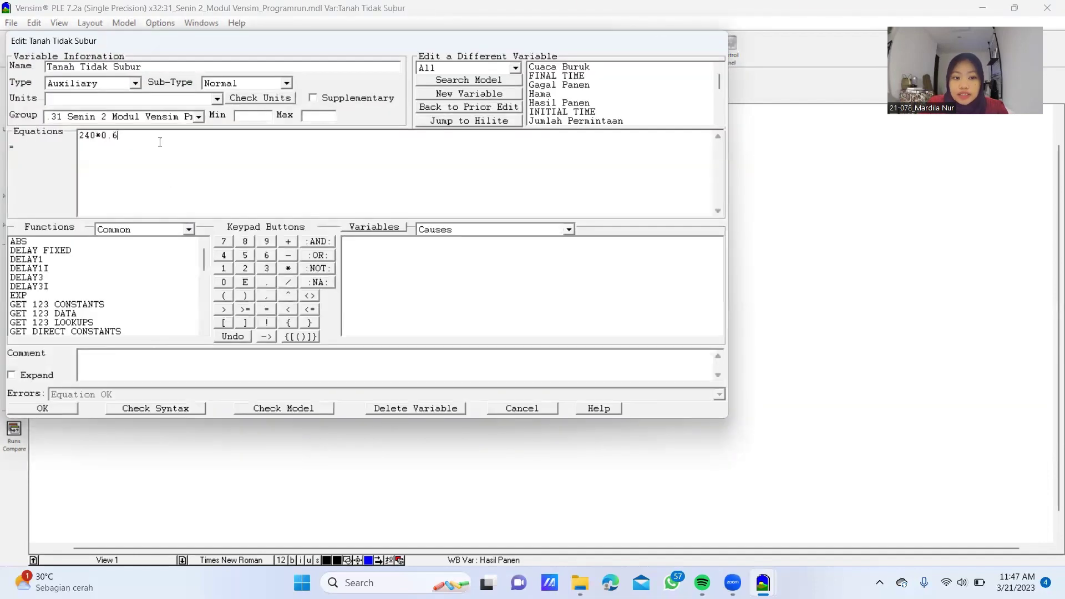
{"action": "left_click", "coordinate": [52, 410]}
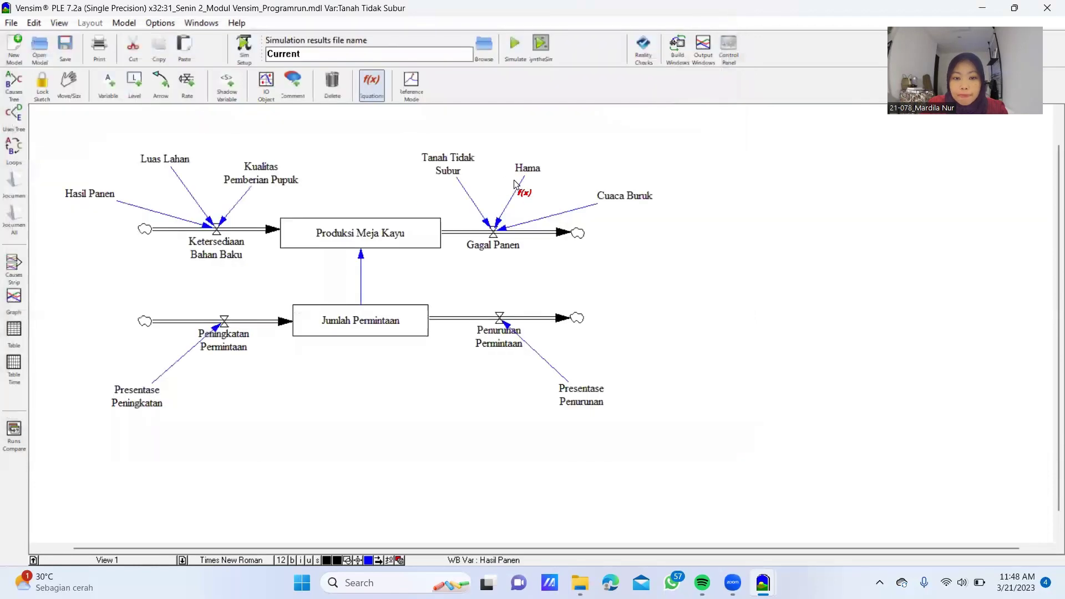
{"action": "left_click", "coordinate": [525, 168]}
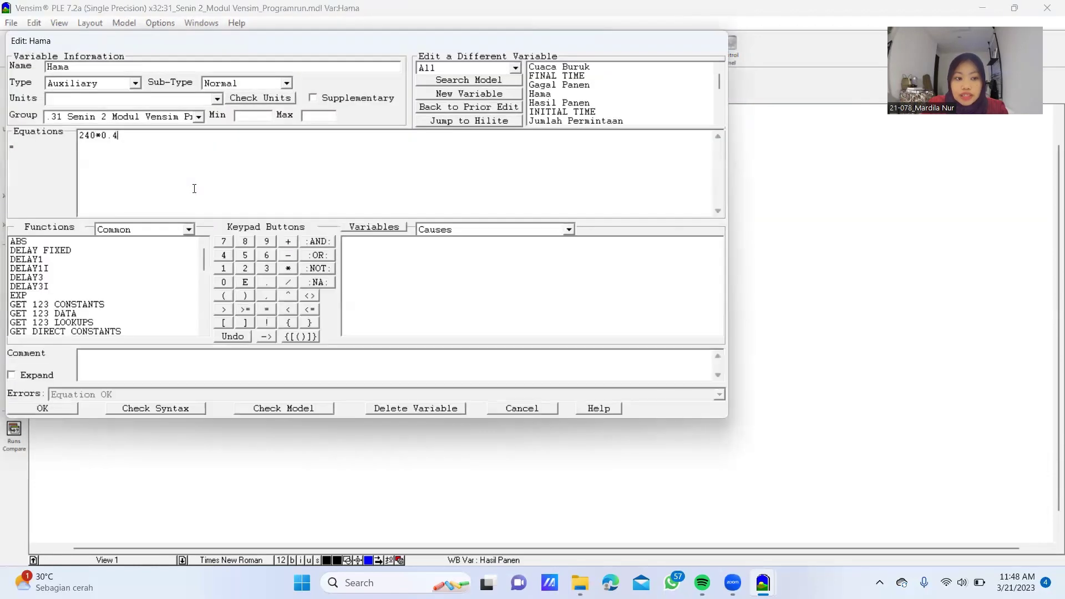
{"action": "left_click", "coordinate": [56, 412]}
{"action": "left_click", "coordinate": [626, 194]}
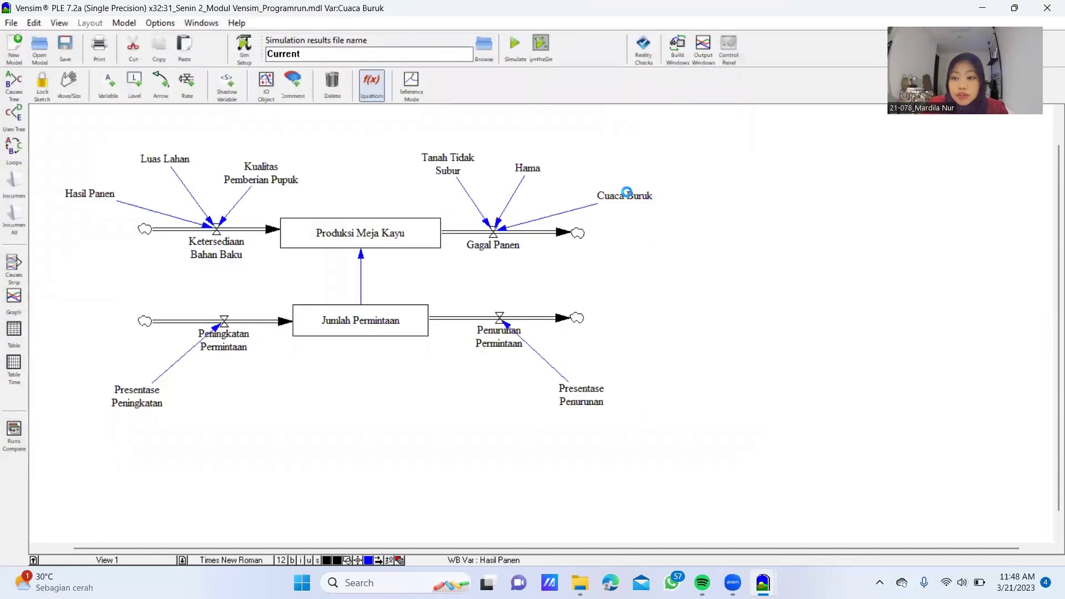
{"action": "type", "text": "."}
{"action": "left_click", "coordinate": [575, 121]}
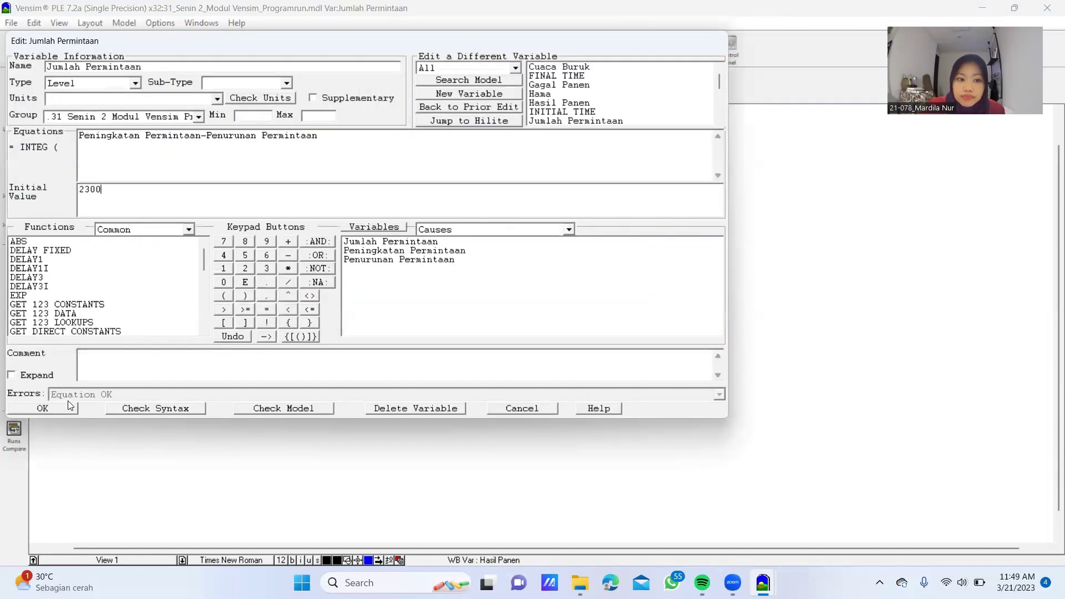
{"action": "left_click", "coordinate": [55, 413]}
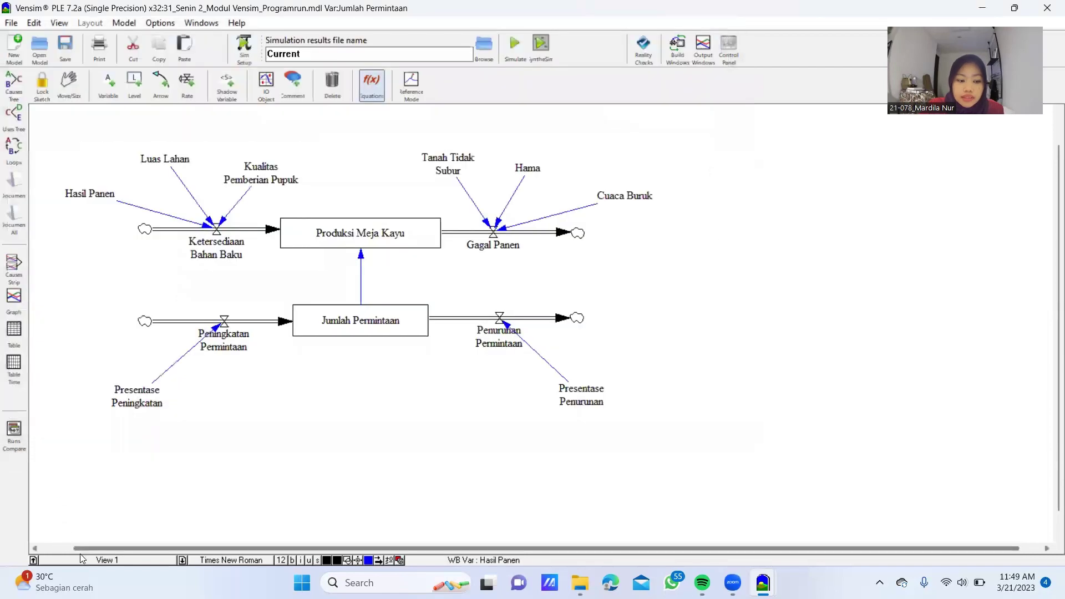
Create a new view and add an Output Workbench Tool object to it that shows the Graph of the level Jumlah Permintaan
{"action": "left_click", "coordinate": [95, 560]}
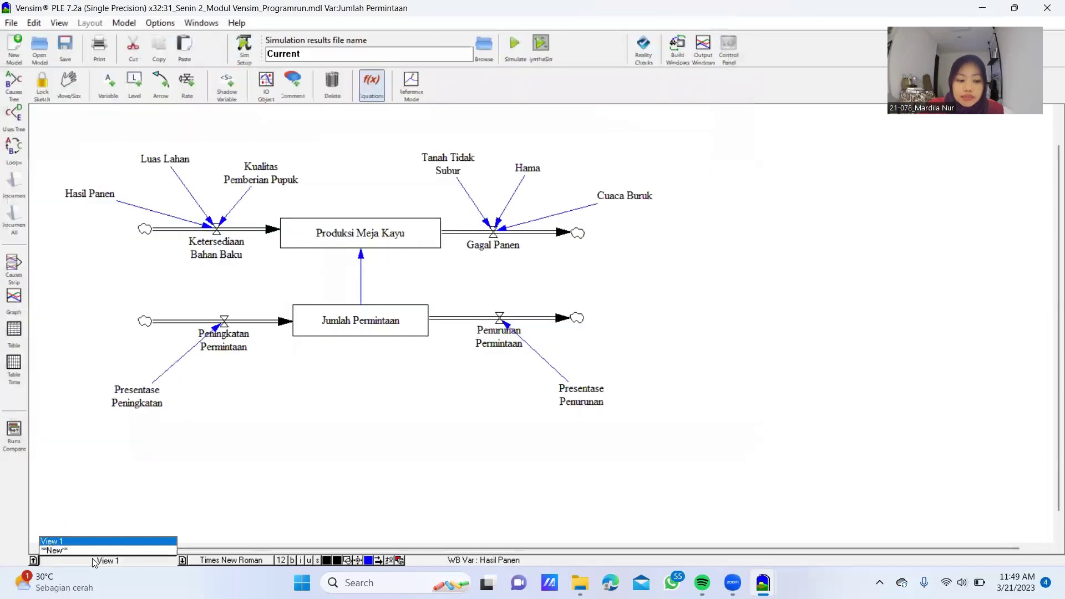
{"action": "left_click", "coordinate": [135, 550]}
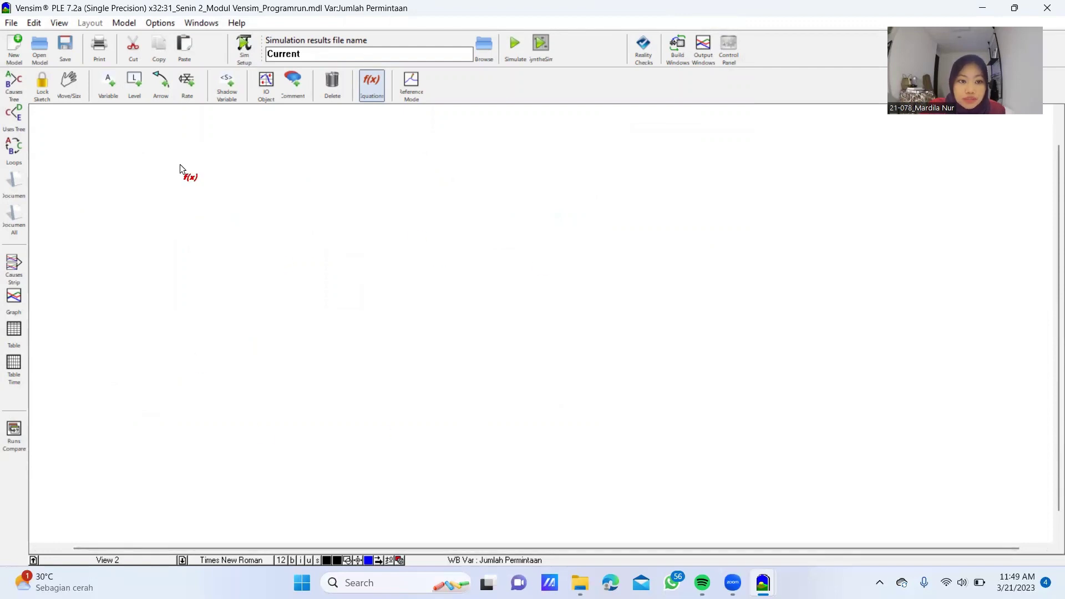
{"action": "left_click", "coordinate": [264, 92]}
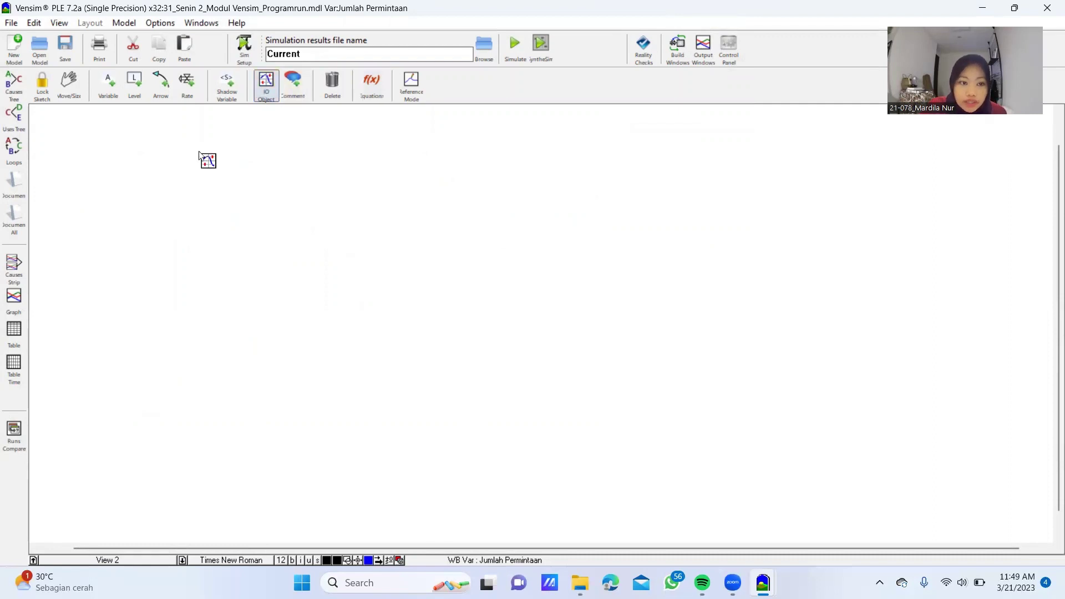
{"action": "left_click", "coordinate": [96, 125]}
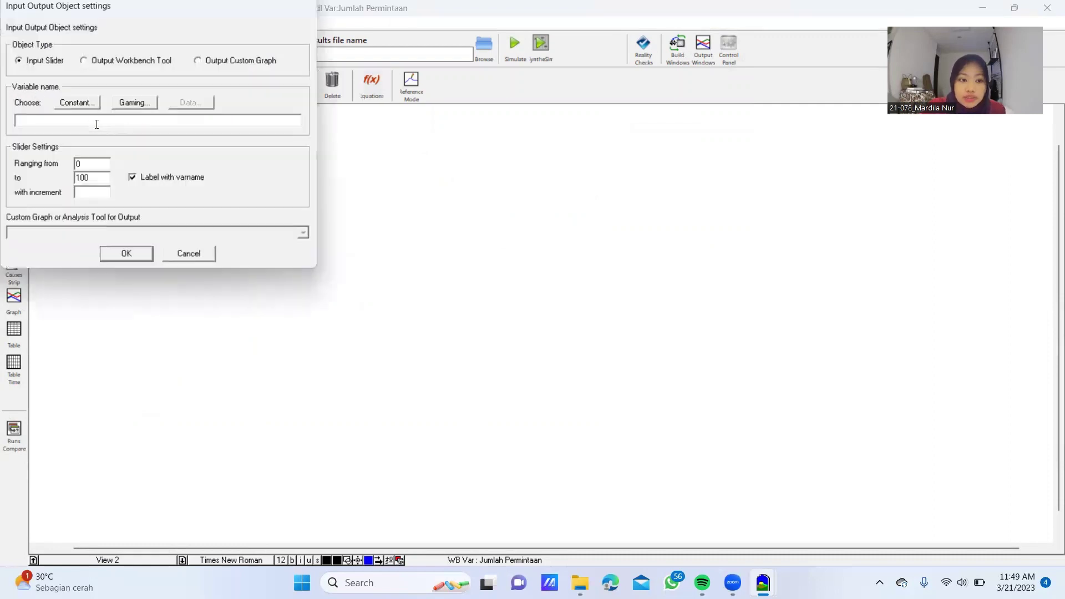
{"action": "left_click", "coordinate": [94, 61]}
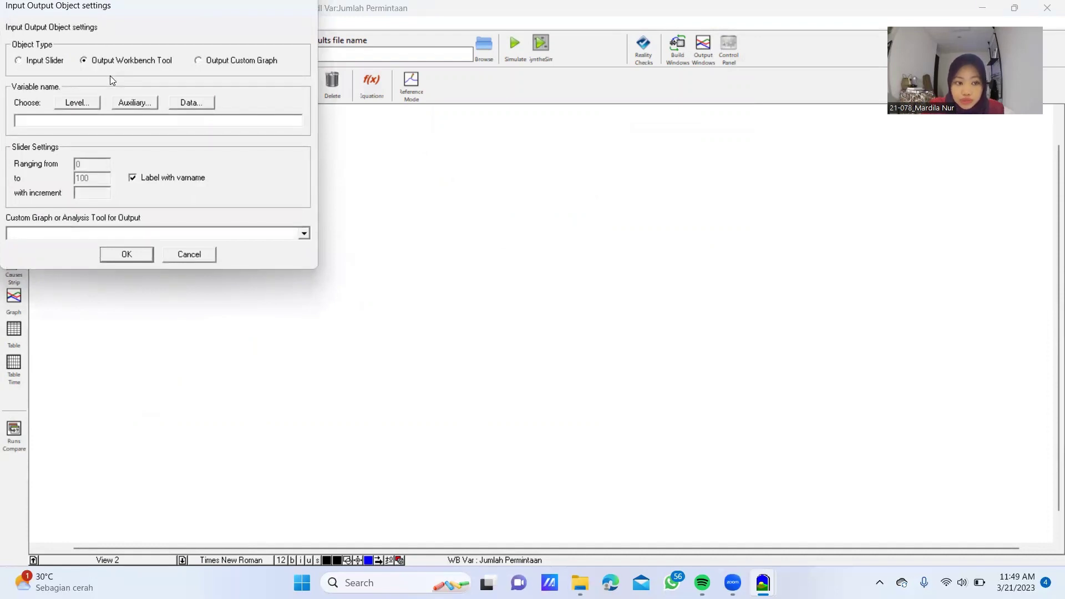
{"action": "left_click", "coordinate": [77, 102]}
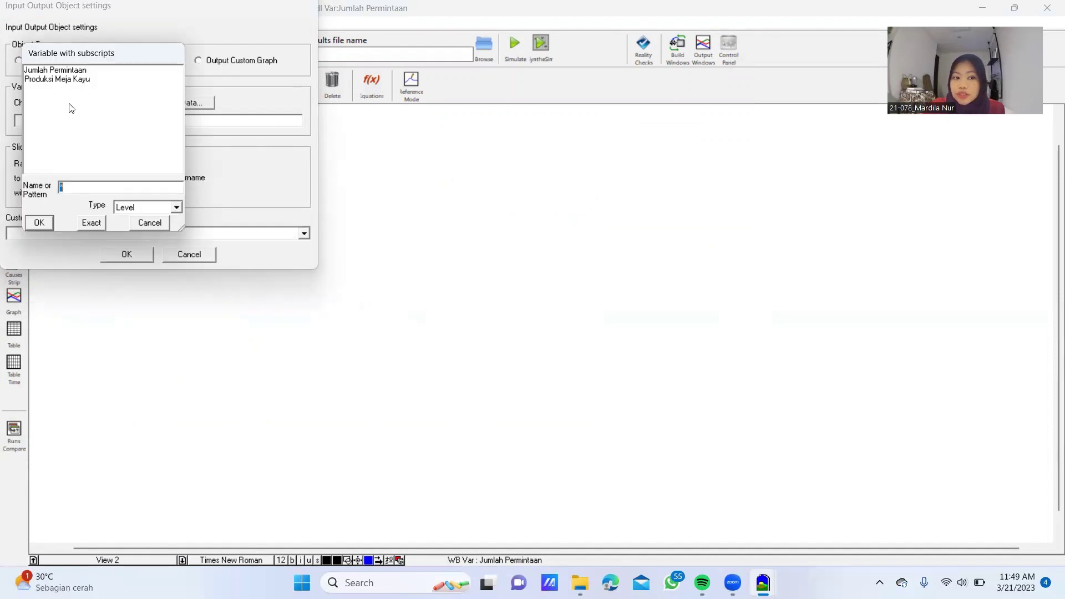
{"action": "left_click", "coordinate": [55, 71]}
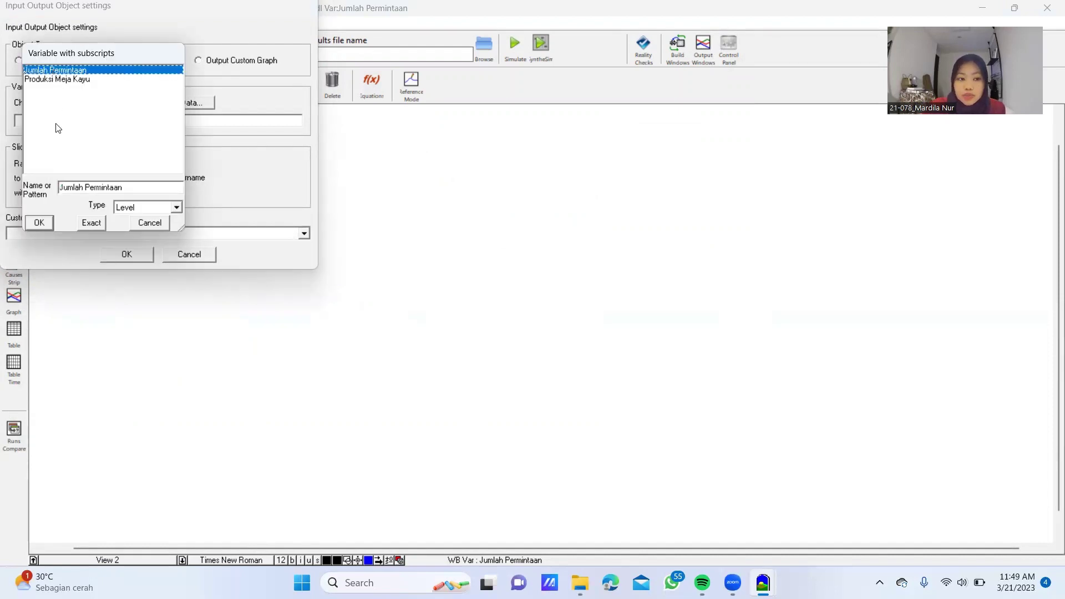
{"action": "left_click", "coordinate": [39, 224]}
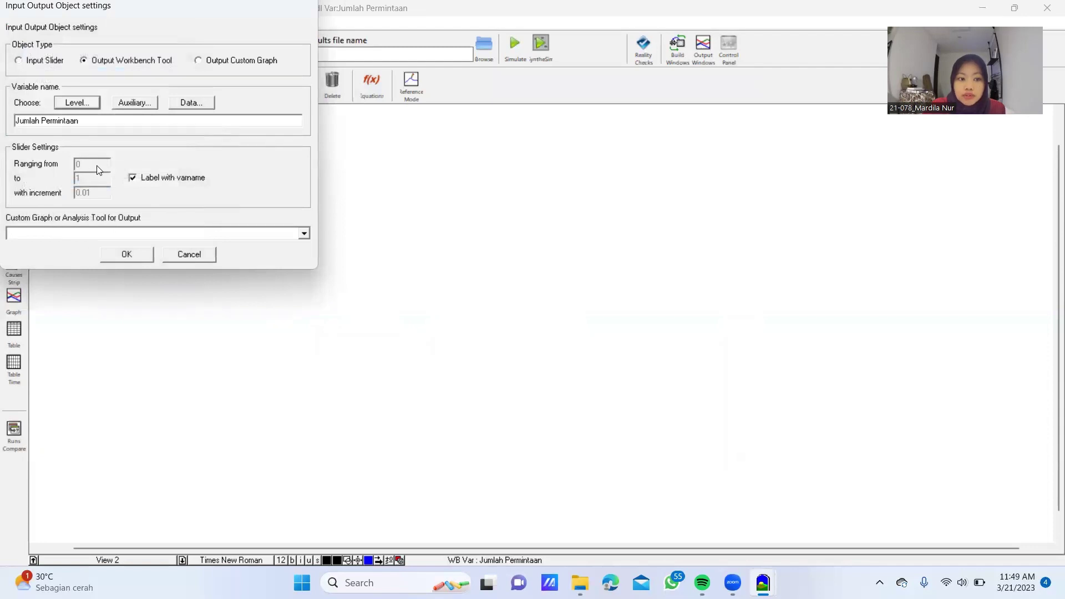
{"action": "left_click", "coordinate": [140, 235]}
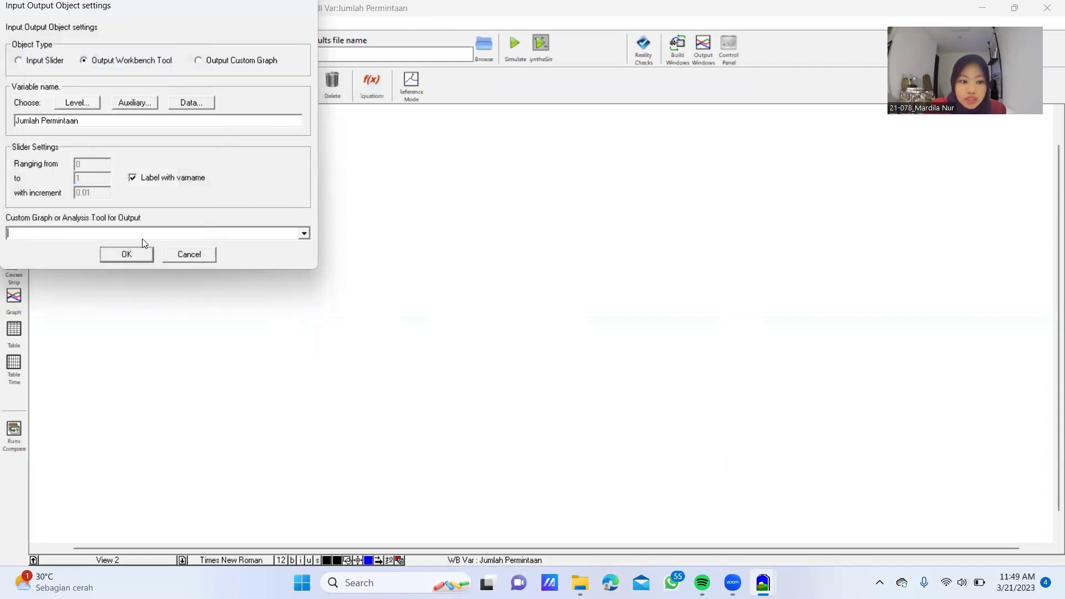
{"action": "left_click", "coordinate": [304, 233]}
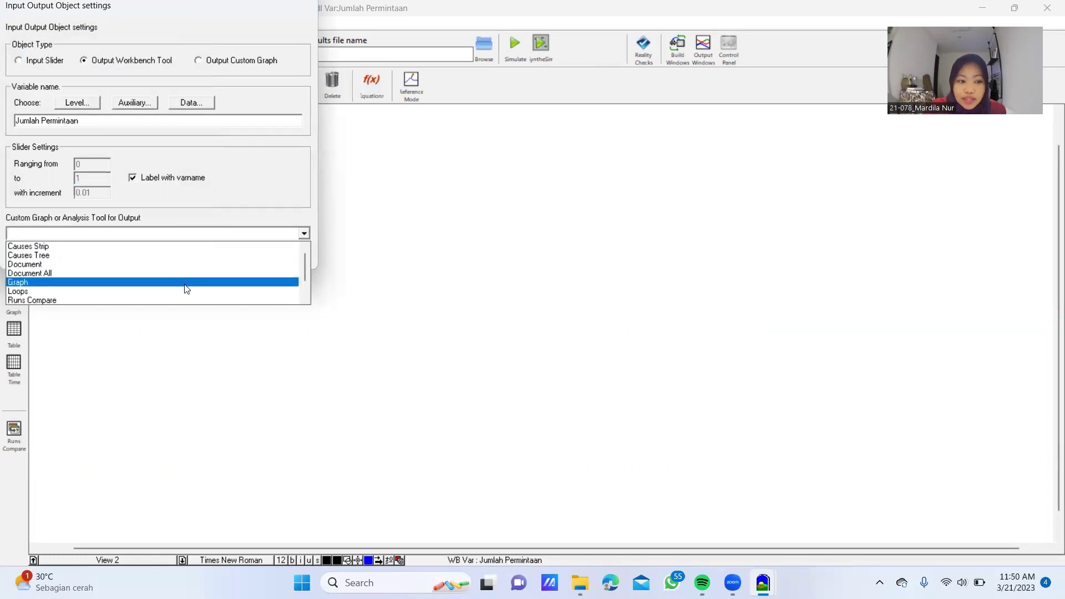
{"action": "left_click", "coordinate": [187, 282]}
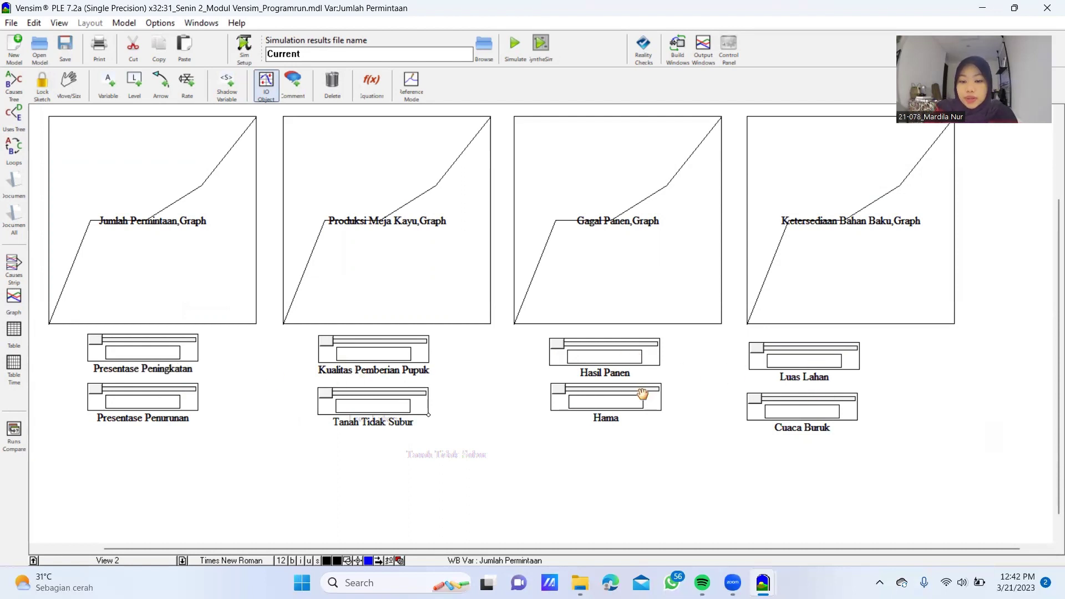
Move the Hama slider slightly down, in line with the neighbouring sliders of the lower row
{"action": "left_click", "coordinate": [606, 413]}
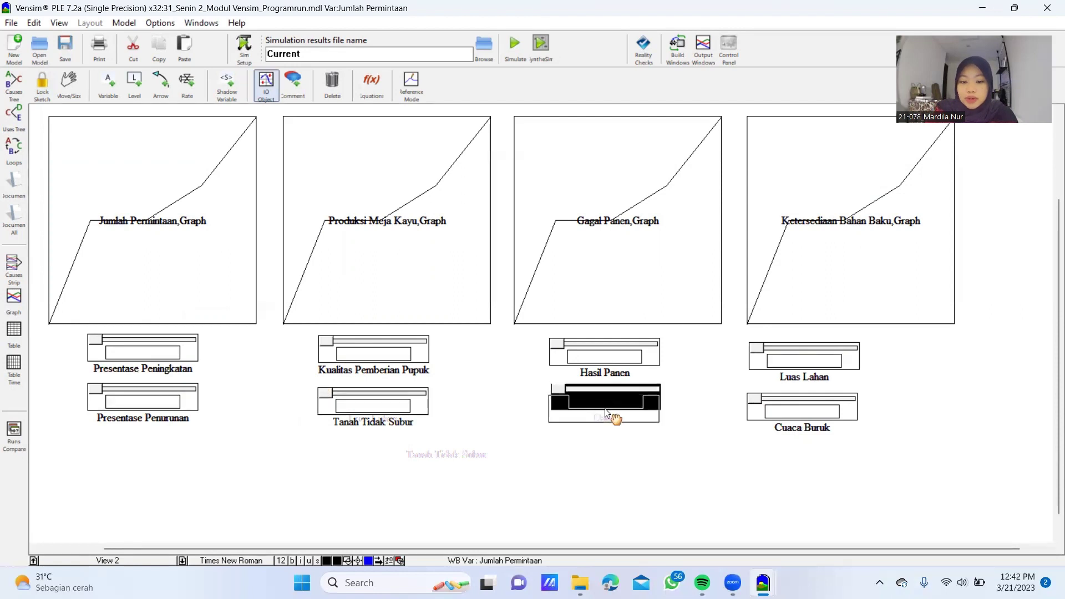
{"action": "left_click_drag", "start_coordinate": [605, 413], "coordinate": [608, 405]}
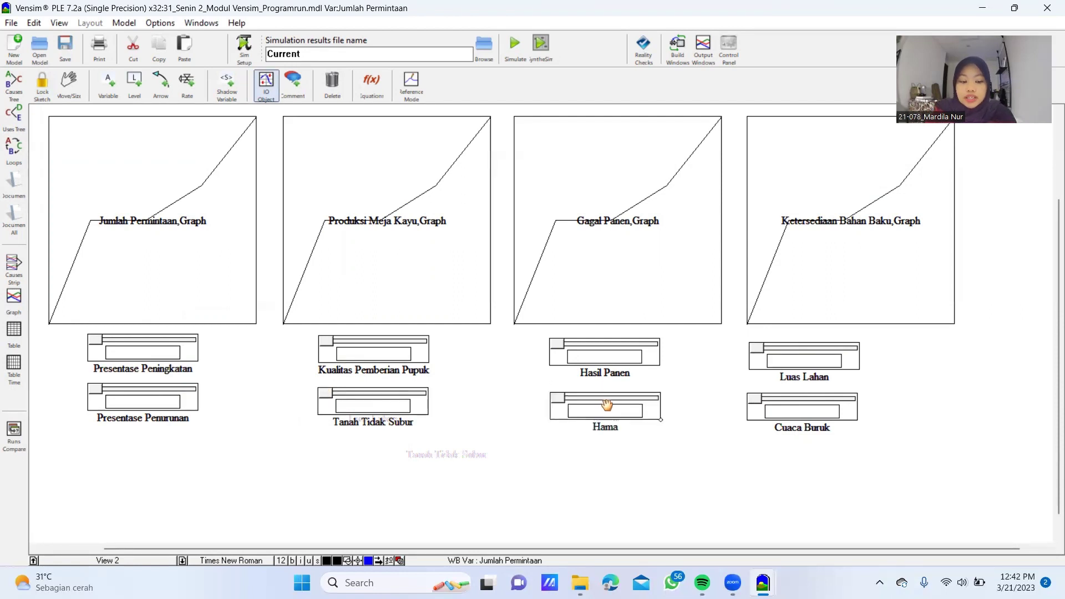
Select all graphs and sliders of the view and start SyntheSim, overwriting the Current dataset
{"action": "key", "text": "ctrl+a"}
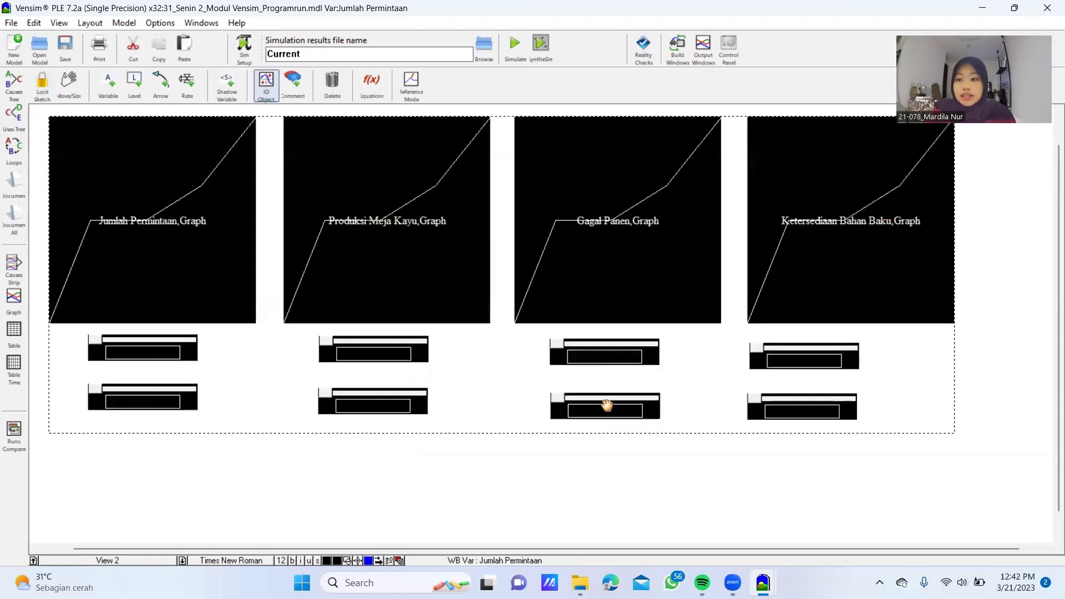
{"action": "left_click", "coordinate": [538, 62]}
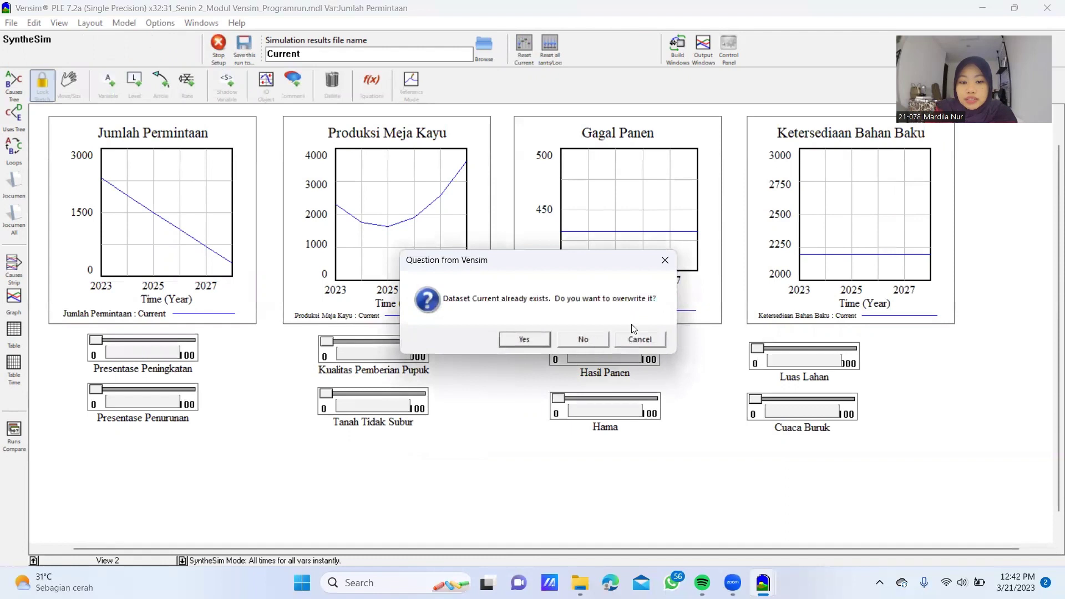
{"action": "key", "text": "Return"}
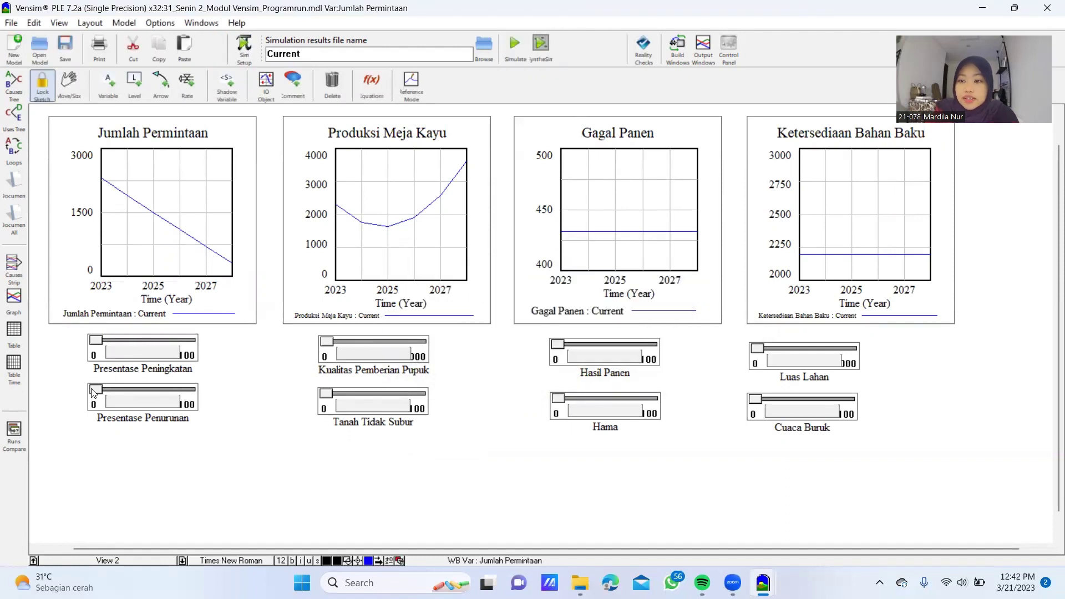